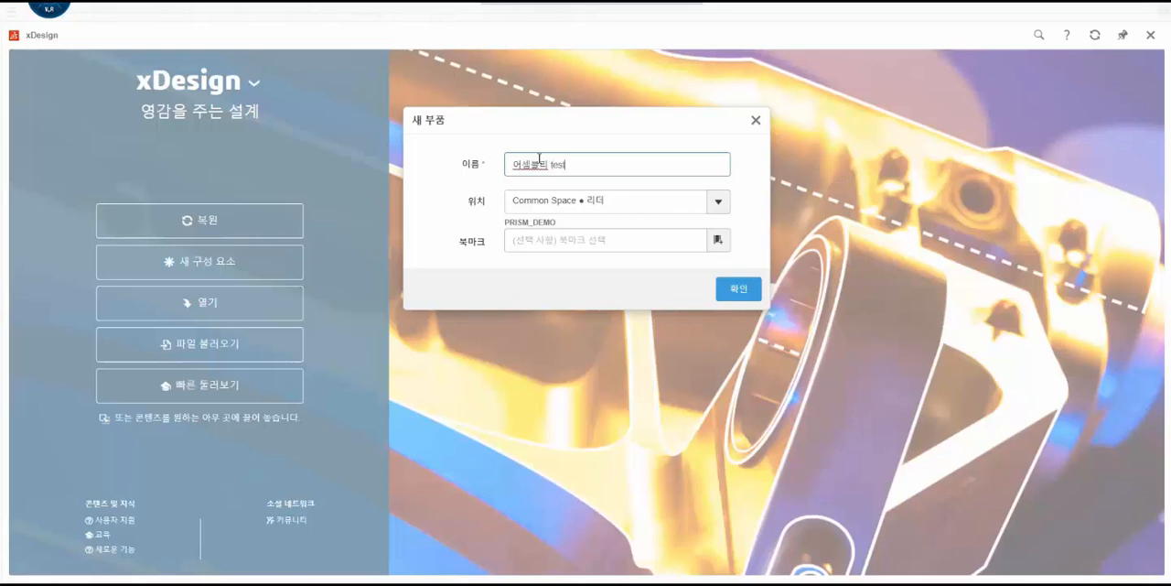
- Create the new part in PRISM Space with the 어셈블리 test bookmark selected
click(722, 202)
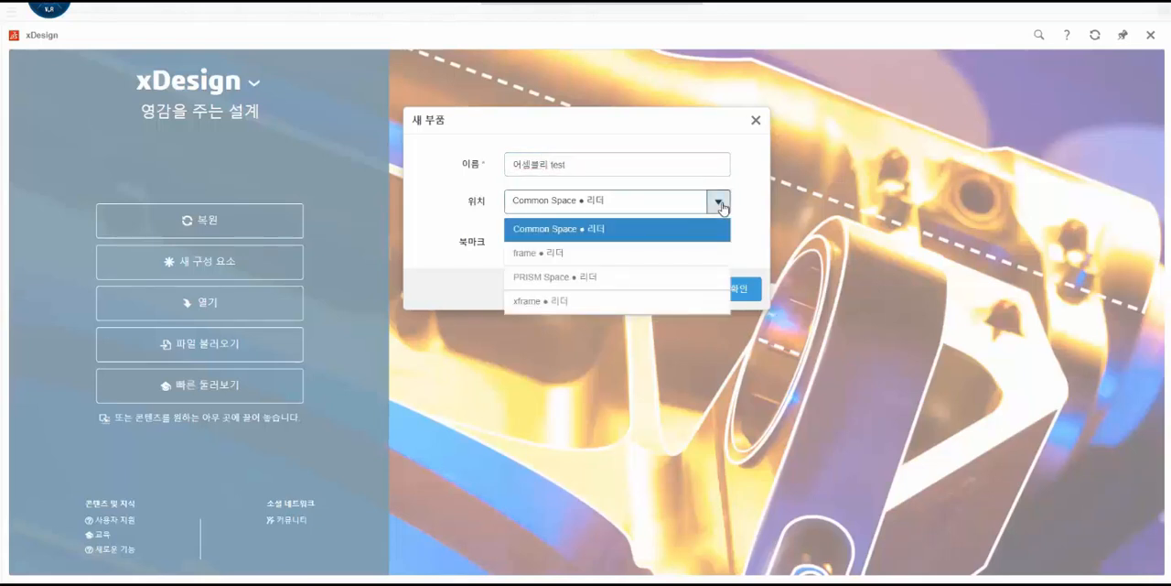
click(687, 277)
click(718, 240)
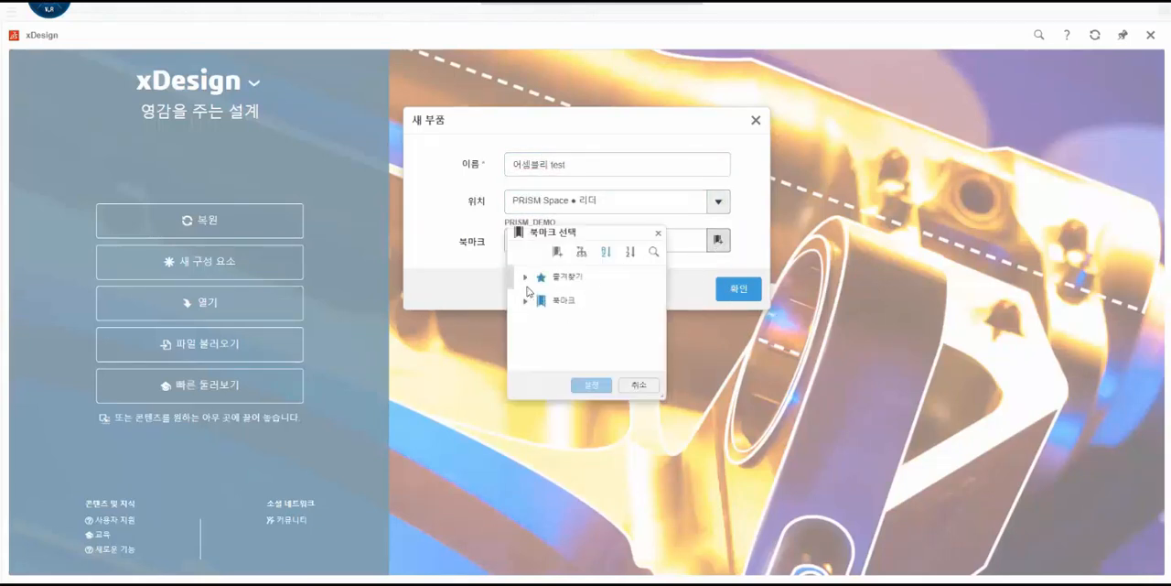
scroll(567, 316, down, 3)
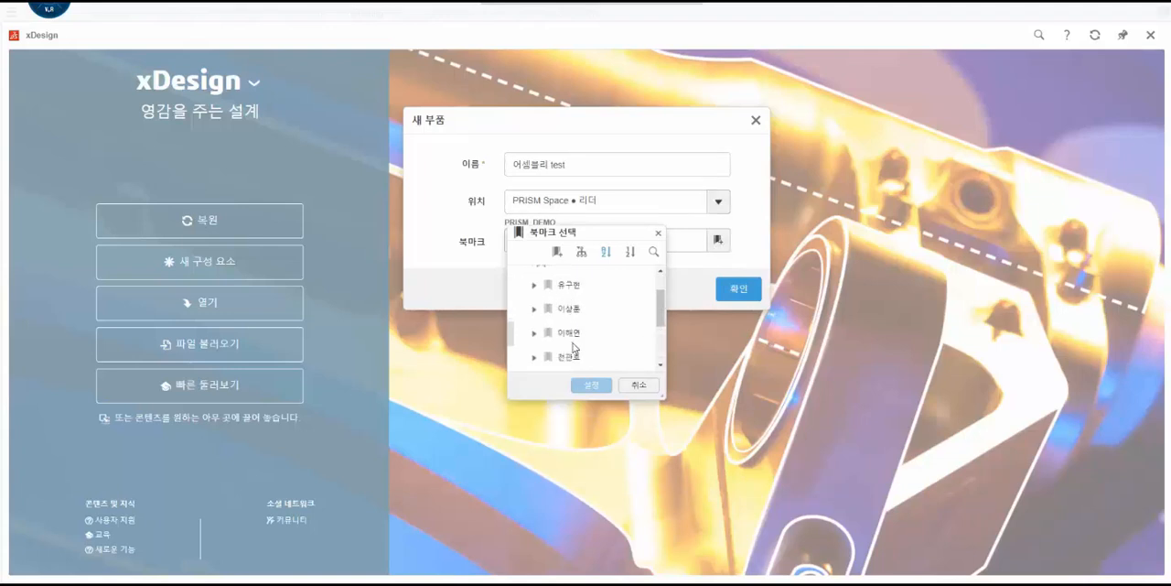
click(540, 357)
scroll(538, 320, down, 3)
scroll(542, 356, up, 3)
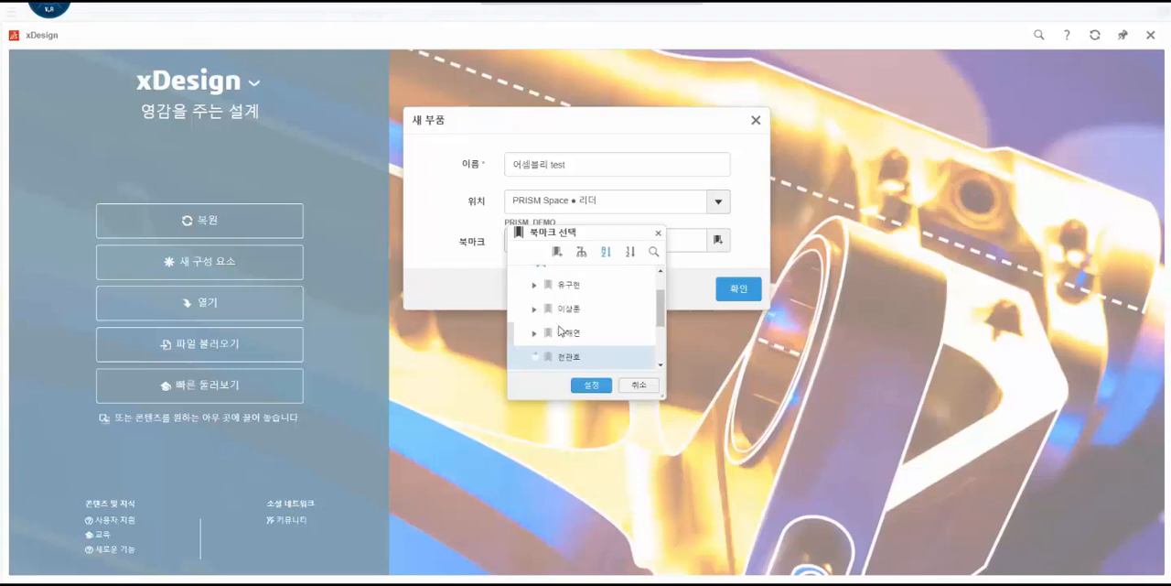
scroll(567, 326, down, 2)
scroll(571, 327, up, 1)
click(582, 355)
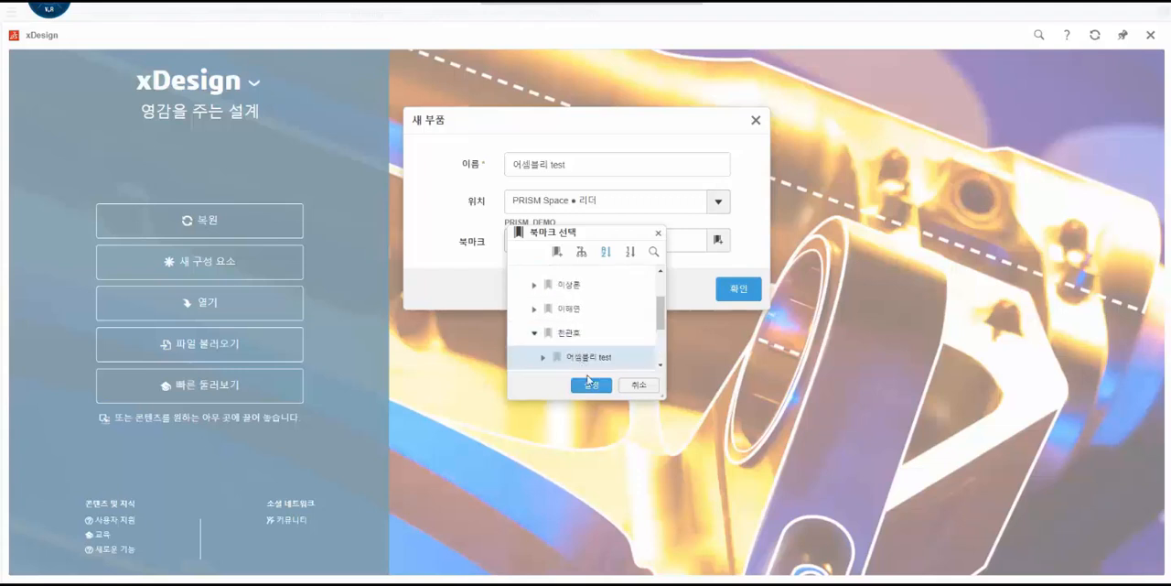
click(590, 383)
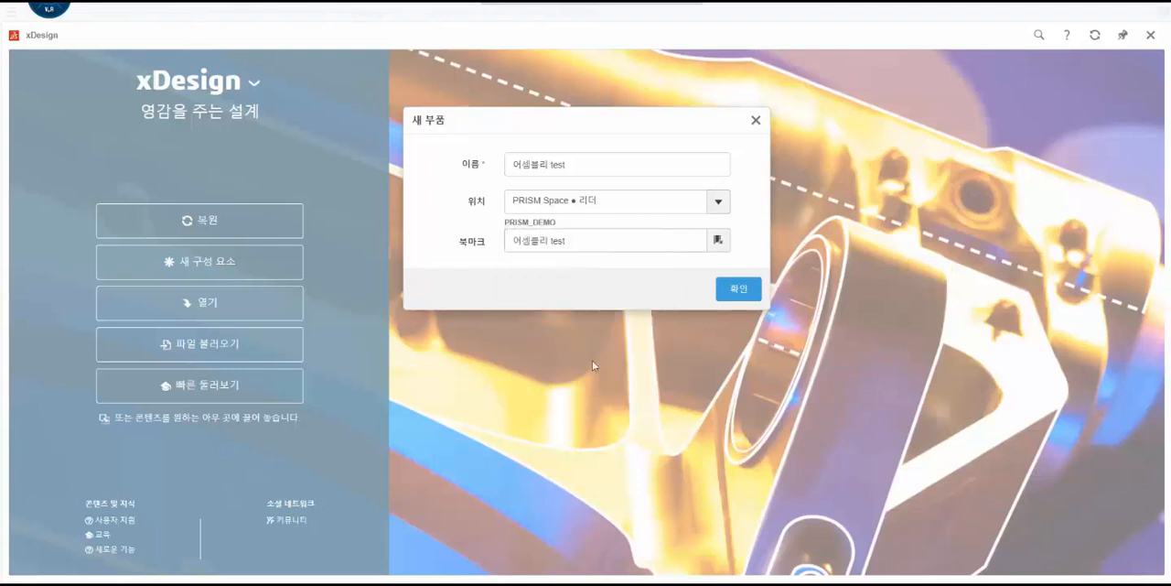
click(739, 290)
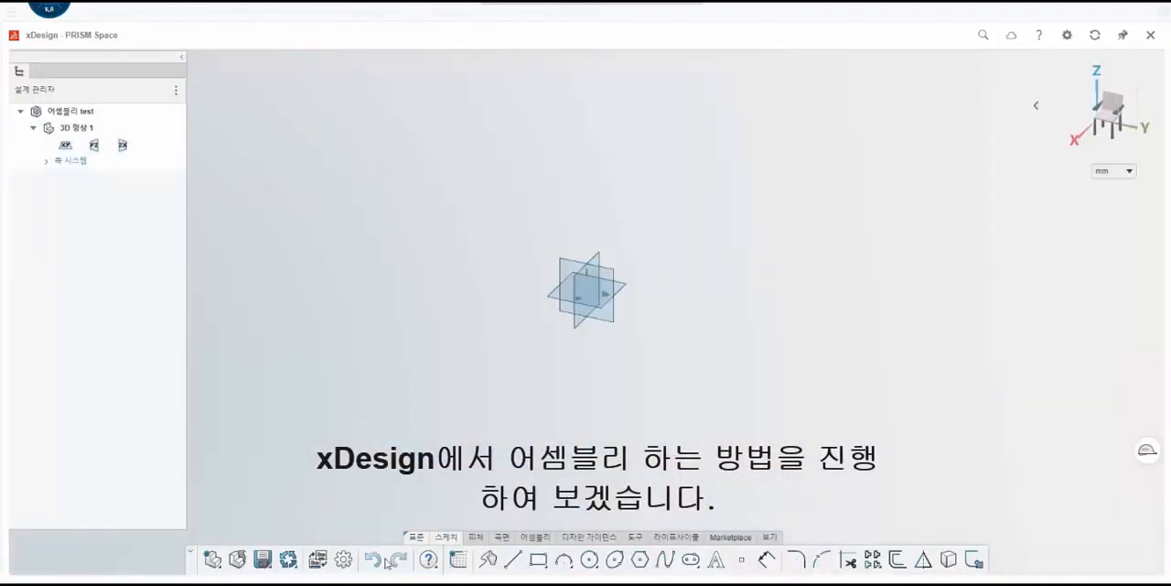
- Insert the existing Base_& part from the database into the assembly
click(508, 542)
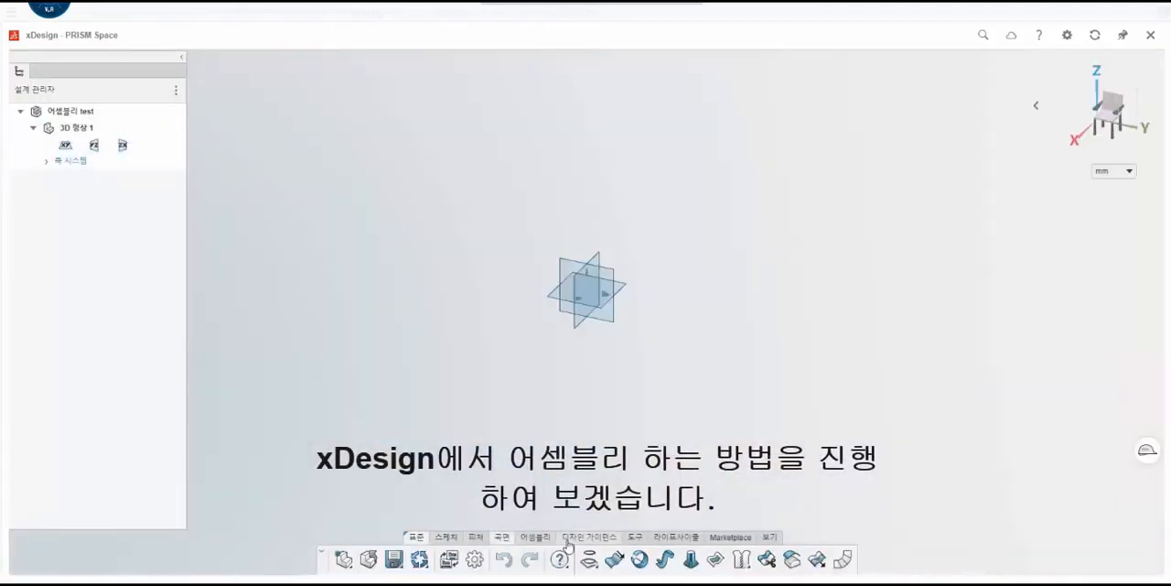
click(536, 537)
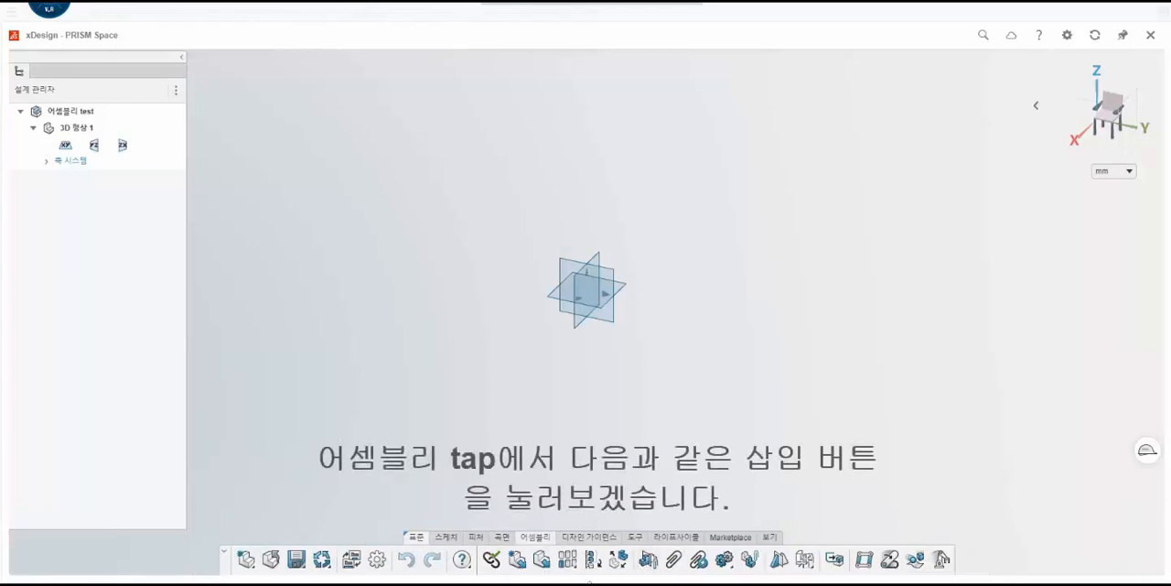
click(543, 560)
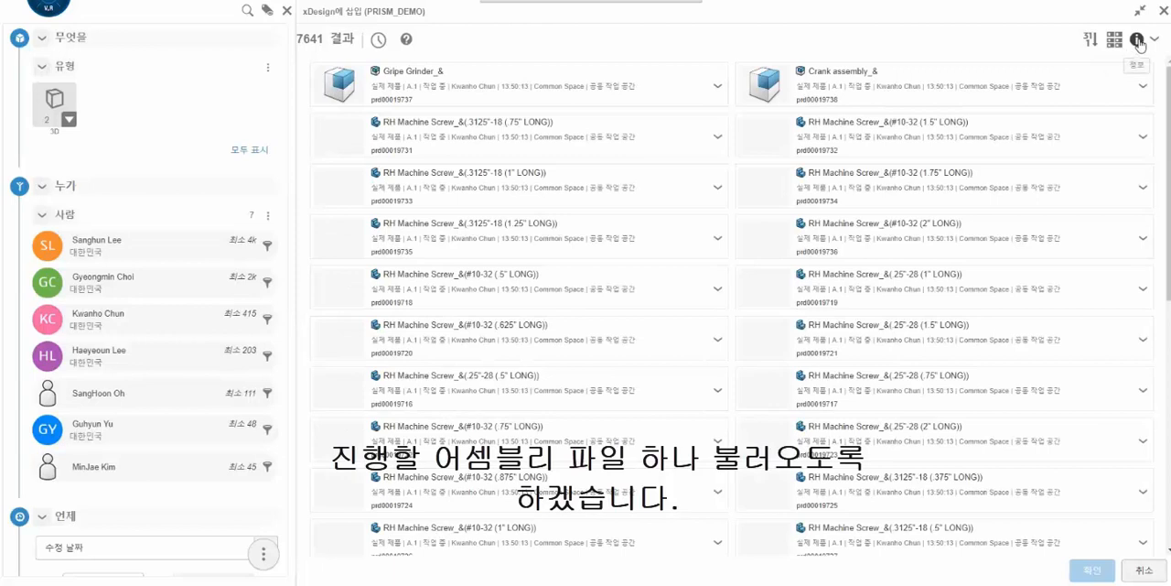
click(1090, 39)
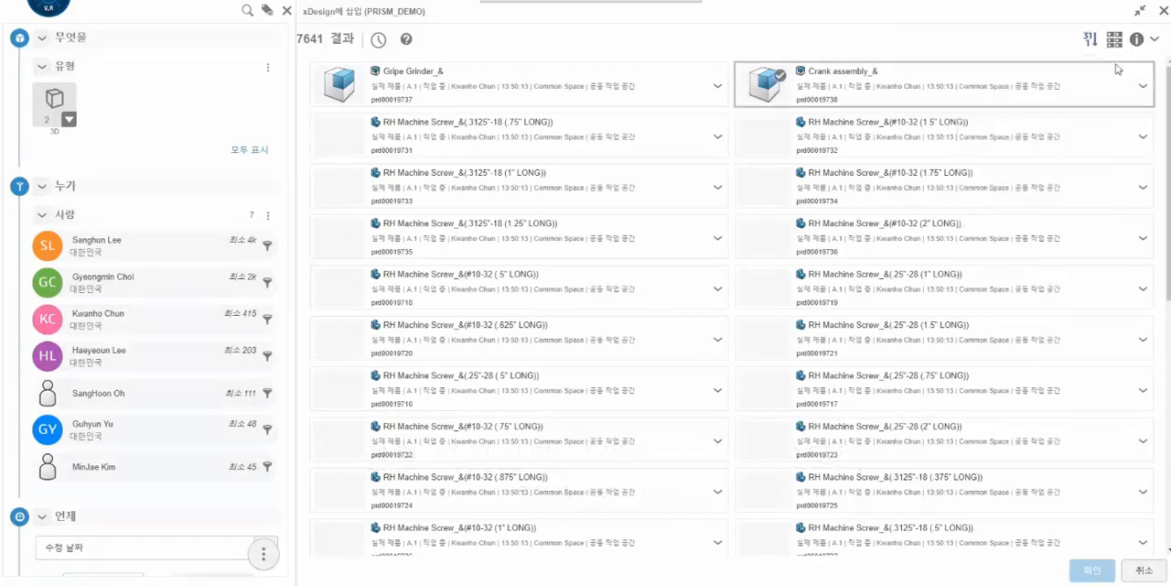
click(1155, 39)
click(1125, 78)
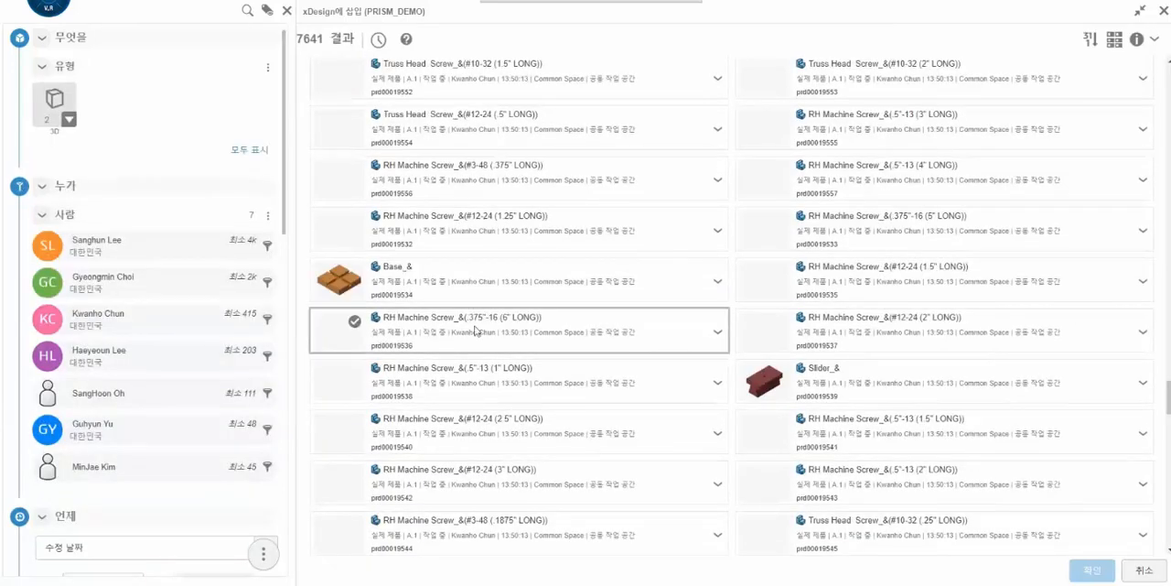
click(366, 273)
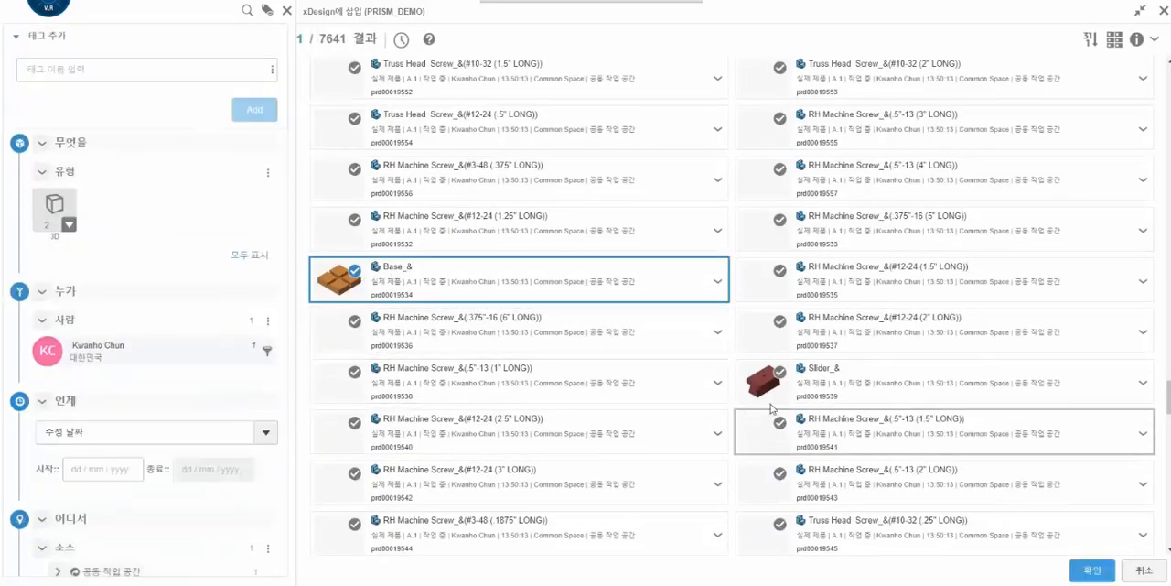
click(1093, 570)
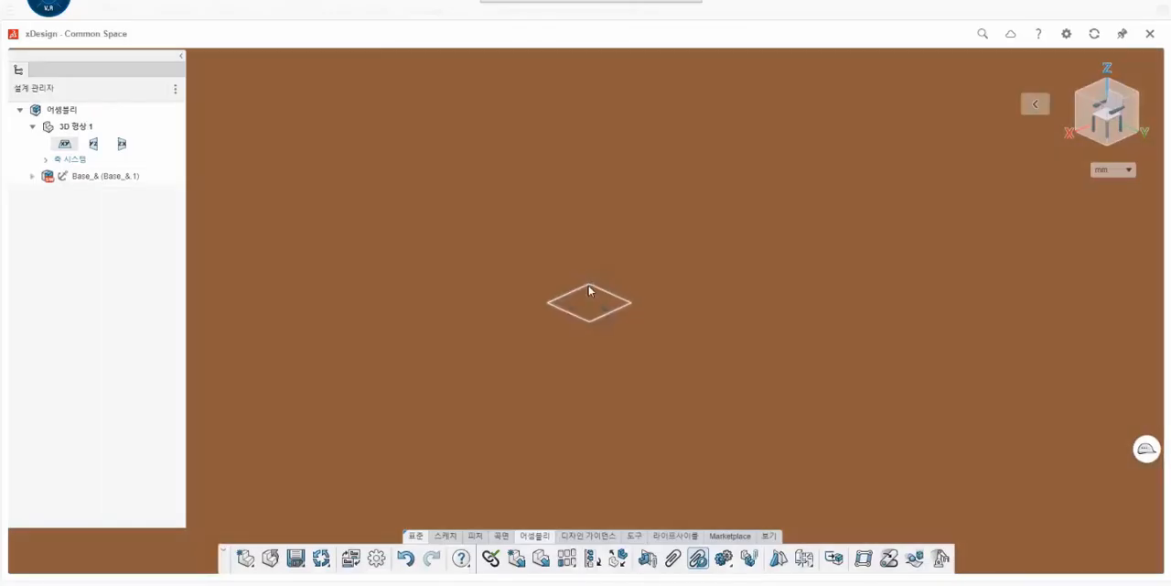
- Insert the existing Slider_& part from the database into the assembly
scroll(586, 301, up, 10)
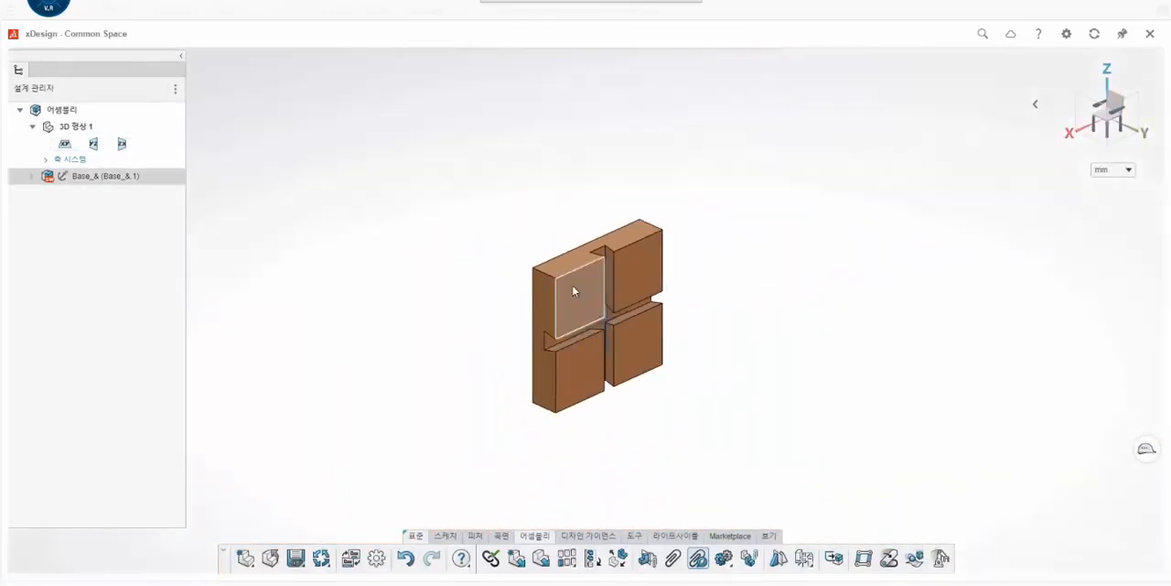
middle_drag(572, 284, 631, 270)
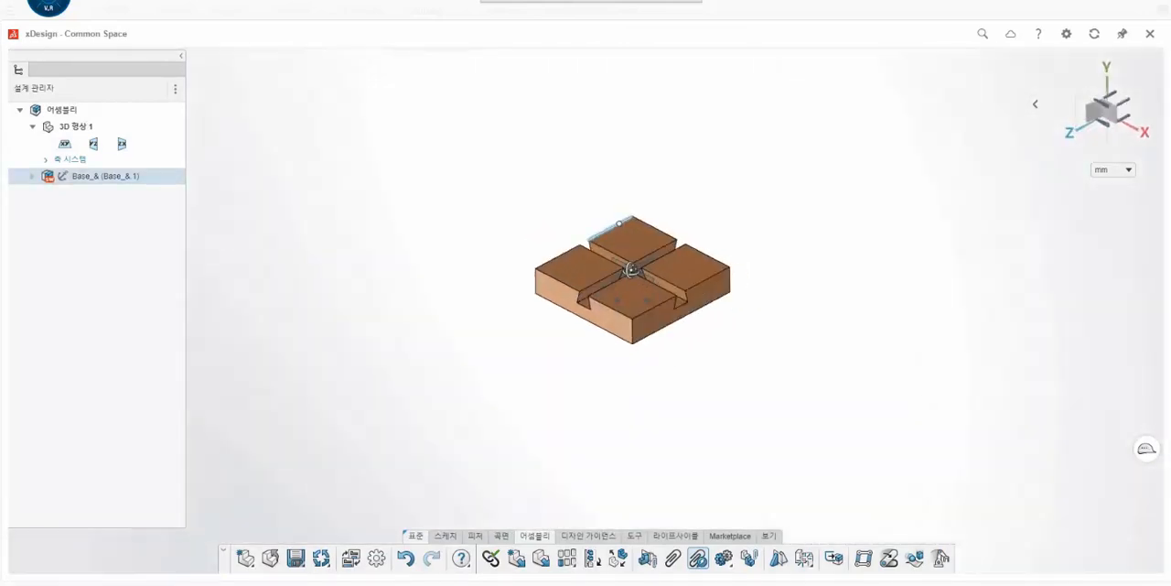
click(542, 560)
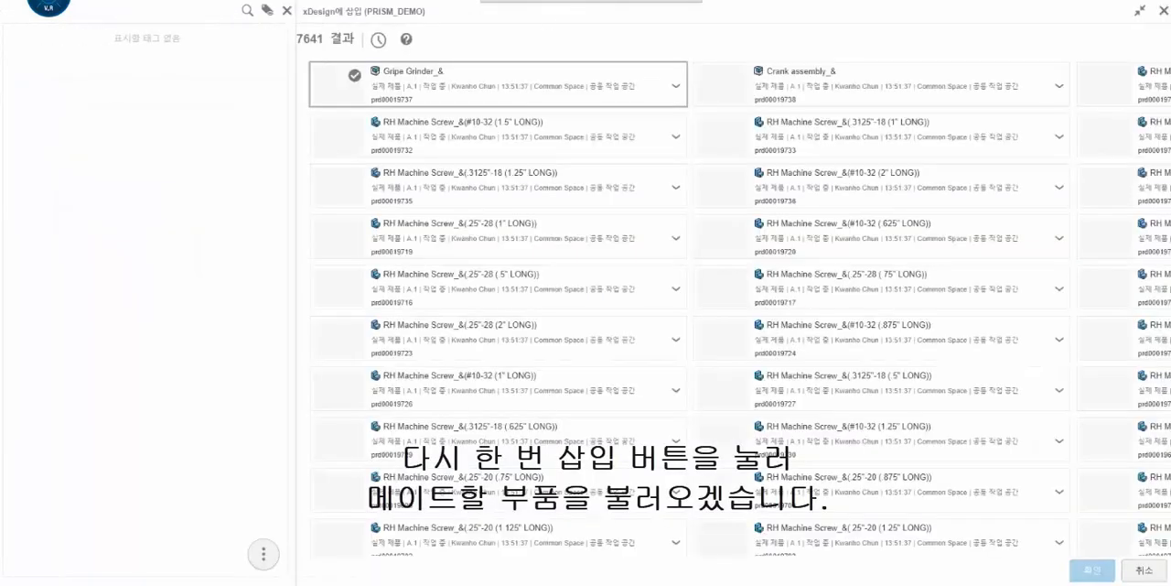
scroll(653, 275, down, 5)
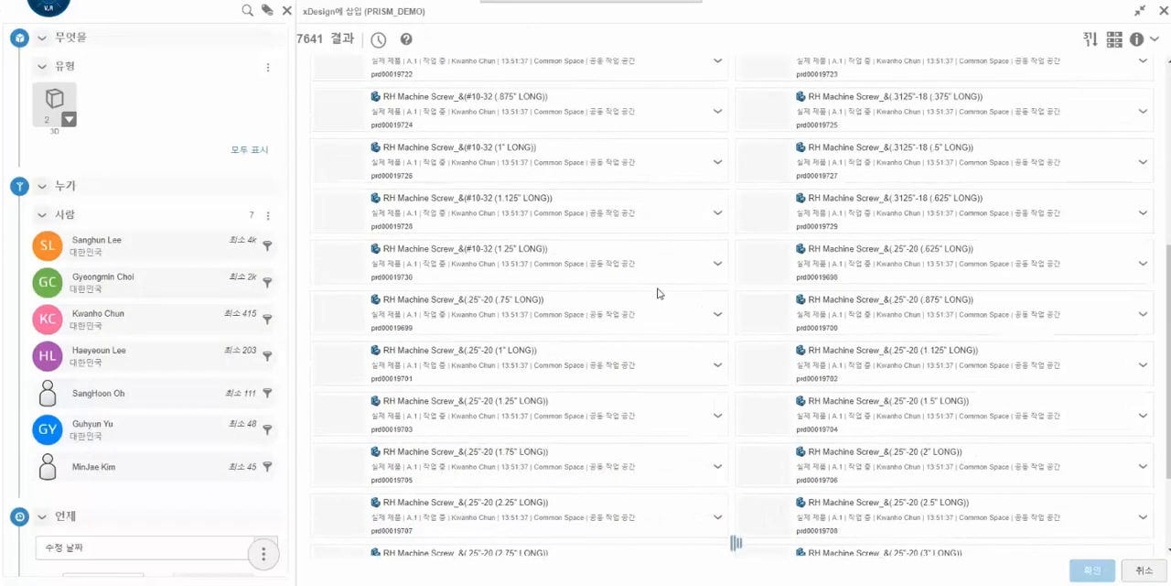
scroll(766, 346, up, 5)
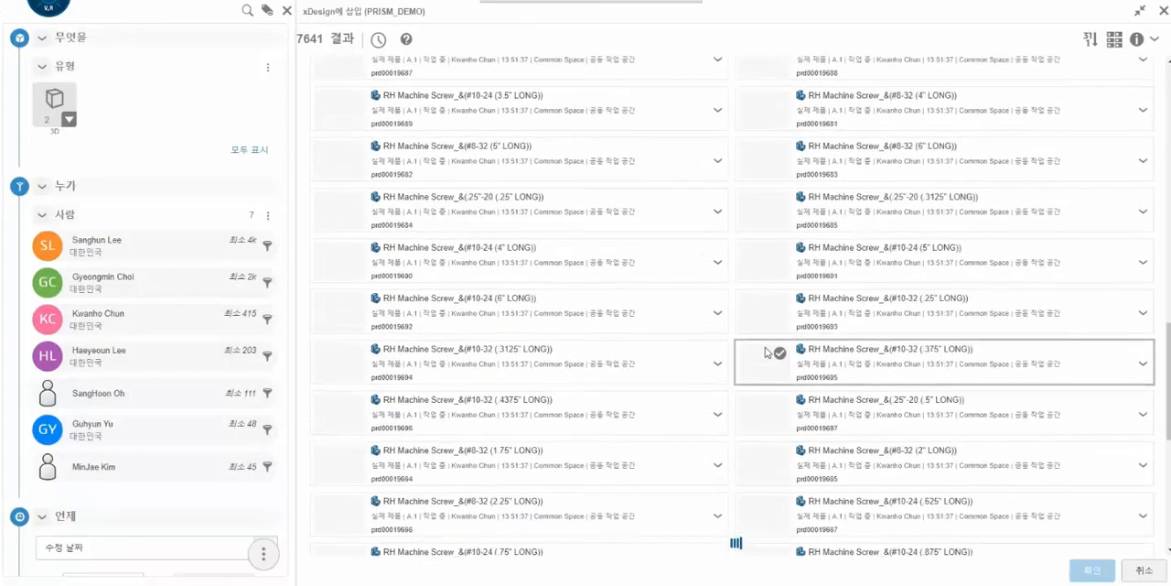
scroll(766, 352, up, 5)
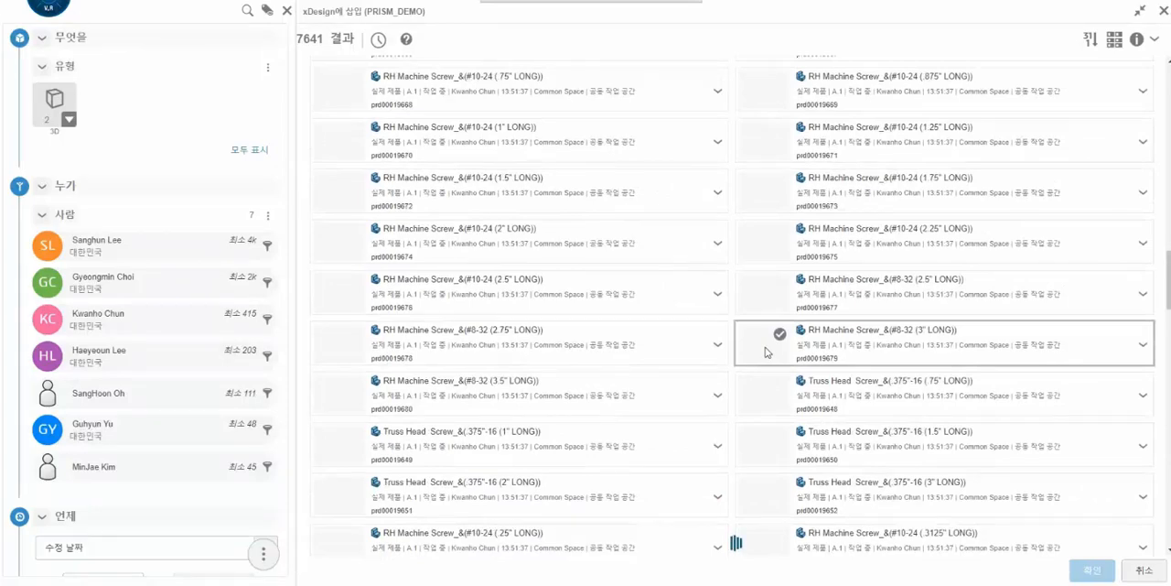
scroll(766, 352, up, 5)
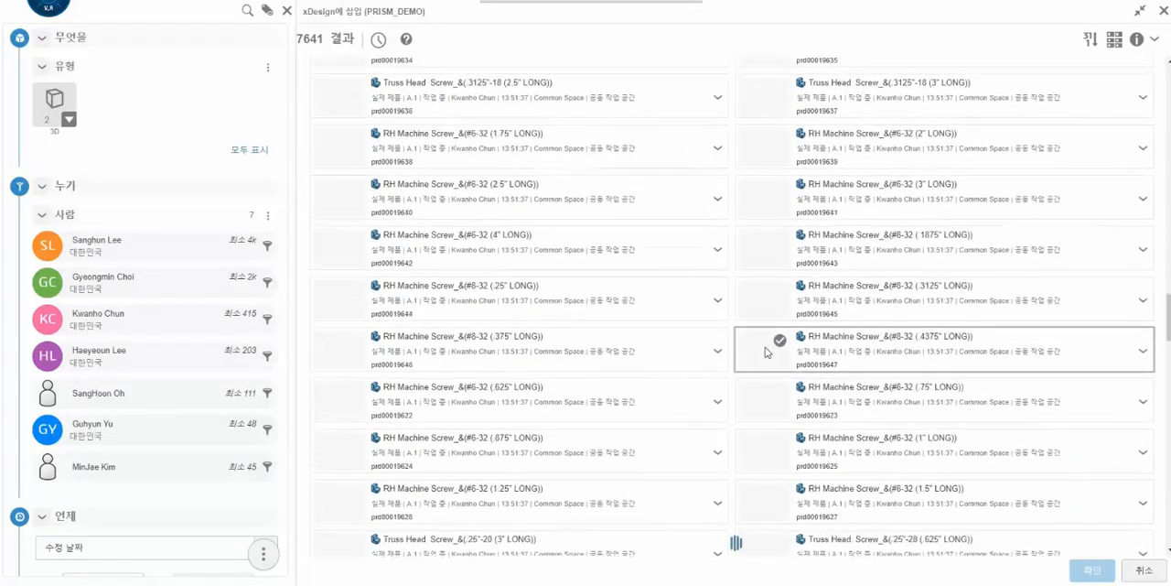
scroll(766, 352, down, 5)
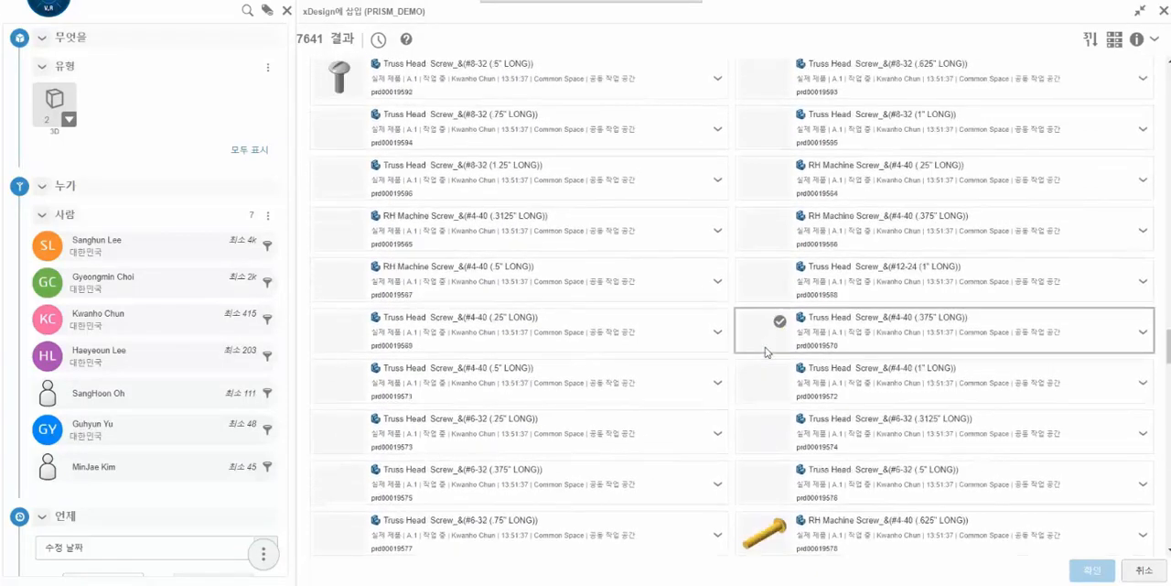
scroll(766, 352, down, 1)
scroll(766, 352, down, 3)
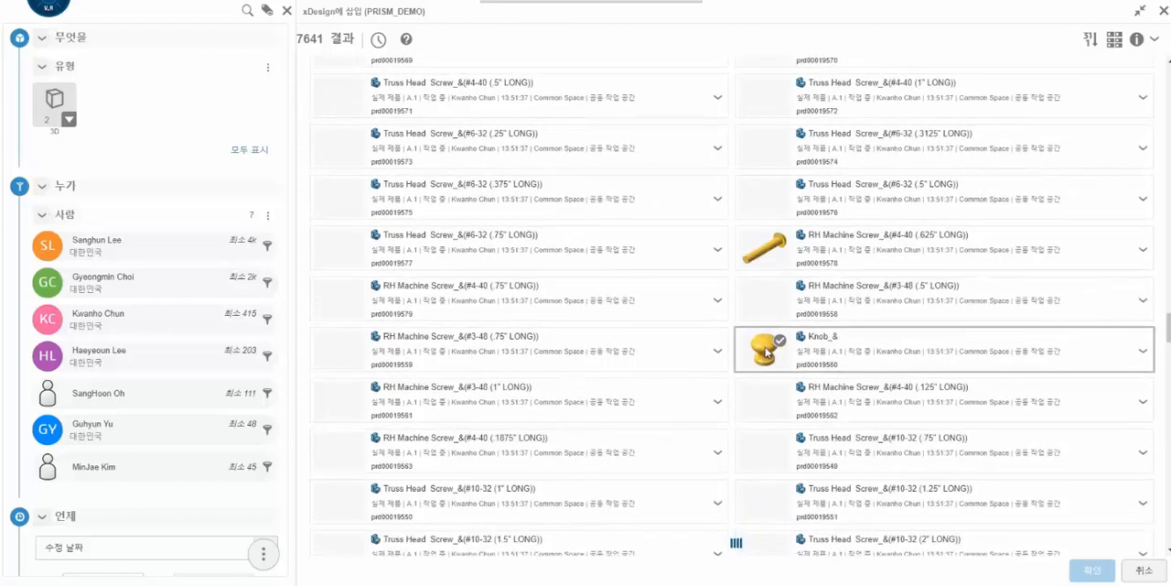
scroll(766, 351, down, 2)
scroll(766, 351, down, 4)
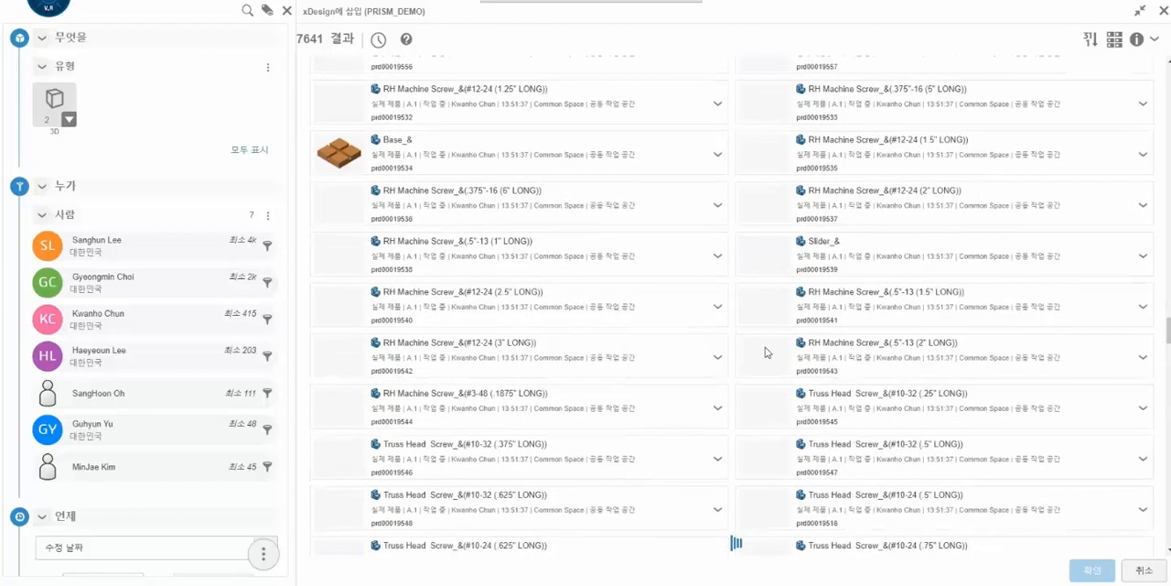
click(780, 245)
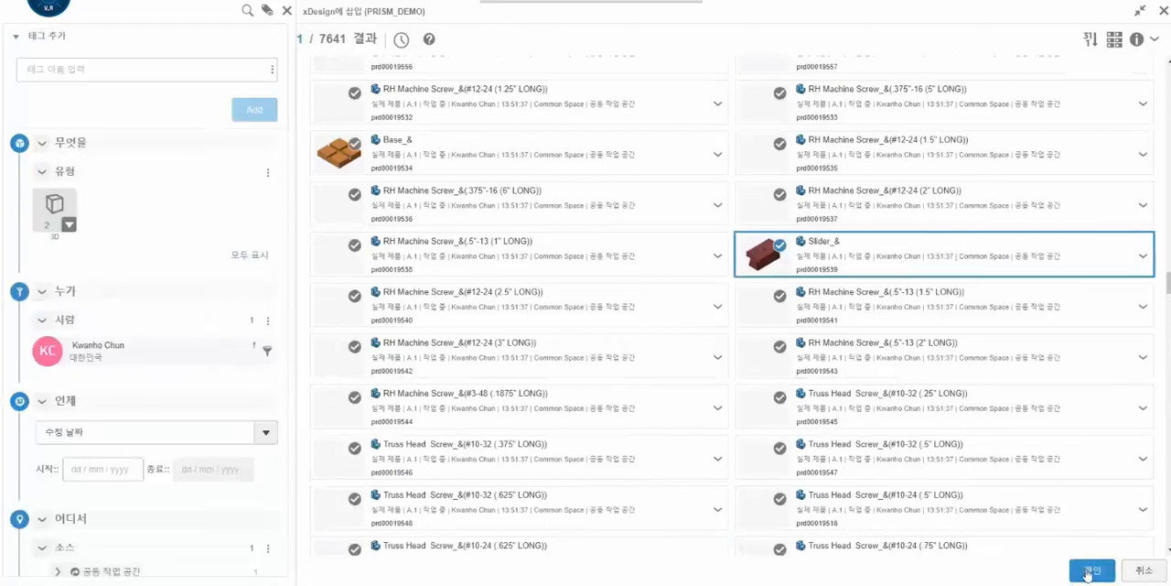
click(1093, 569)
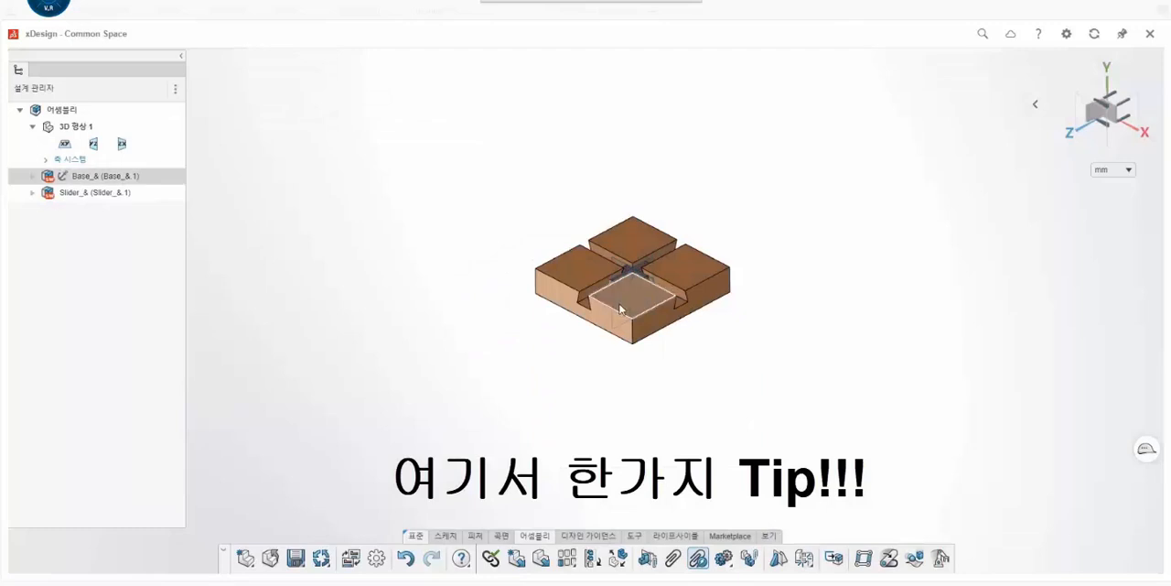
- Move the slider out of the base into the open space beside it and make a second copy of it there
scroll(636, 279, up, 3)
scroll(636, 276, up, 3)
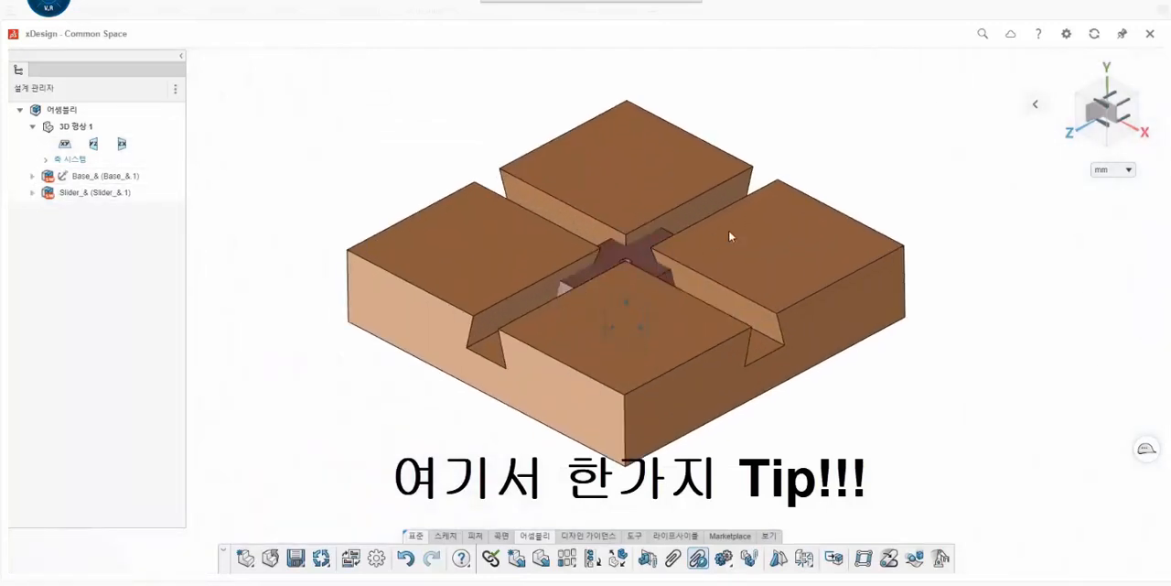
ctrl+drag(991, 194, 1027, 352)
scroll(958, 242, down, 2)
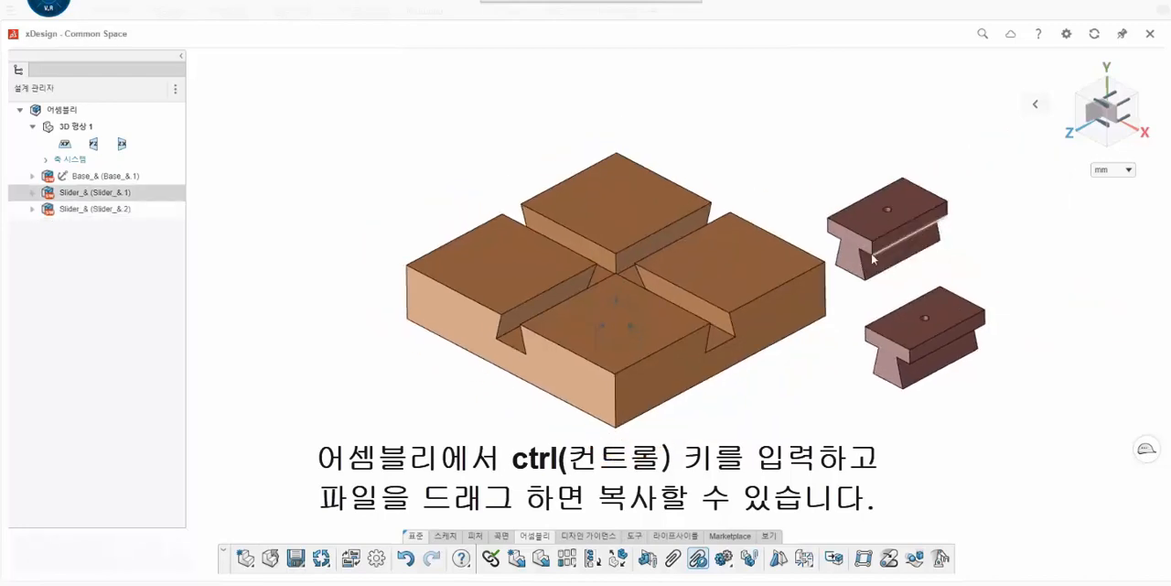
- Add a coincident mate between the first slider's bottom face and the floor of the base's dovetail slots
scroll(868, 271, up, 3)
middle_drag(798, 282, 782, 181)
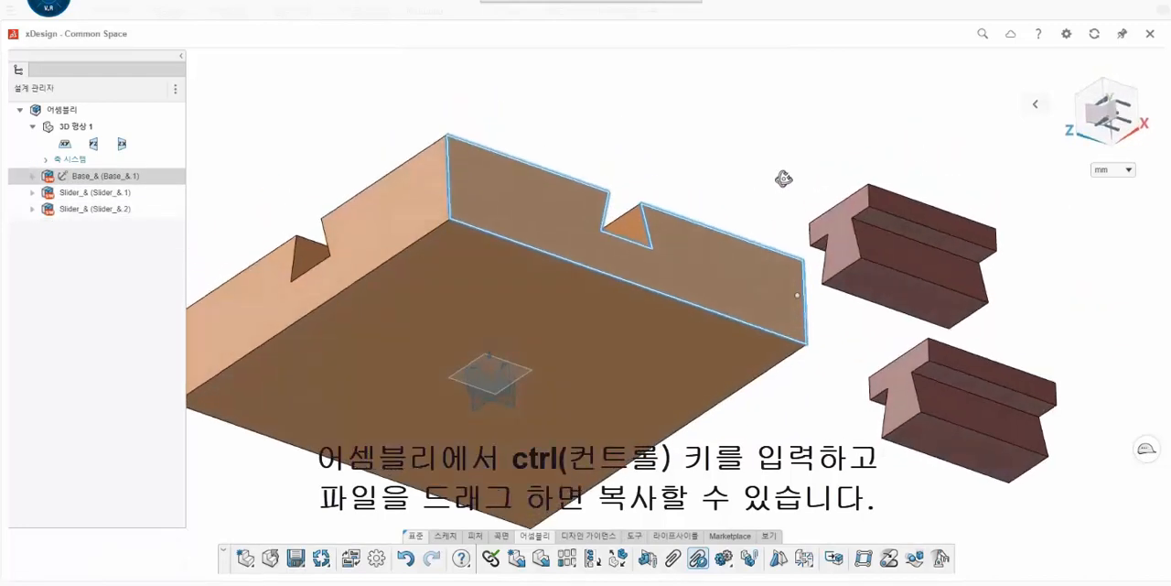
click(672, 558)
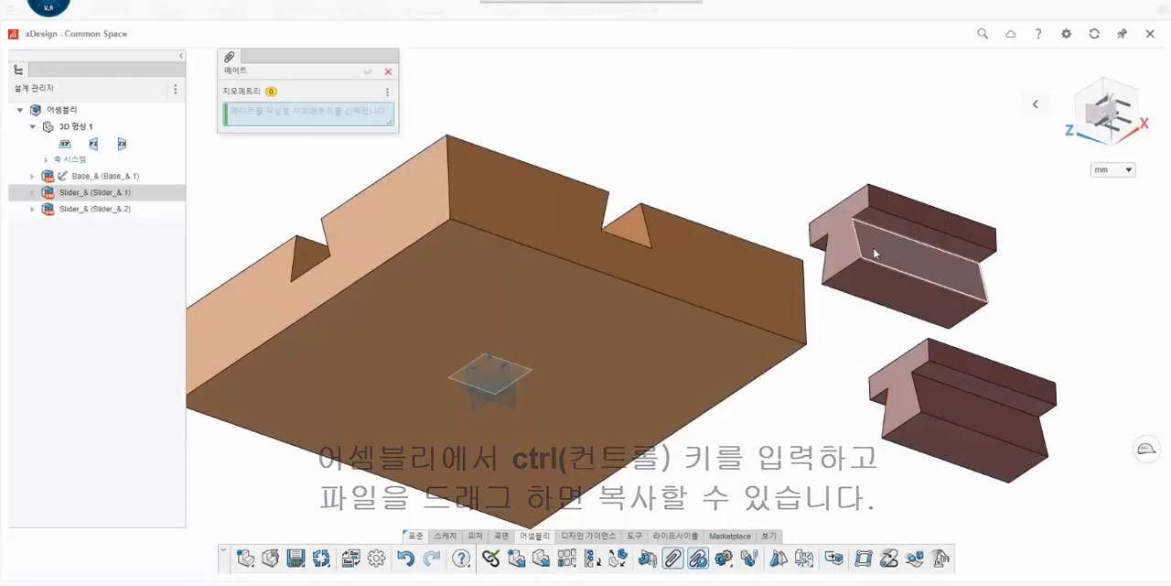
click(872, 272)
scroll(778, 261, down, 2)
middle_drag(671, 238, 682, 384)
scroll(577, 97, up, 3)
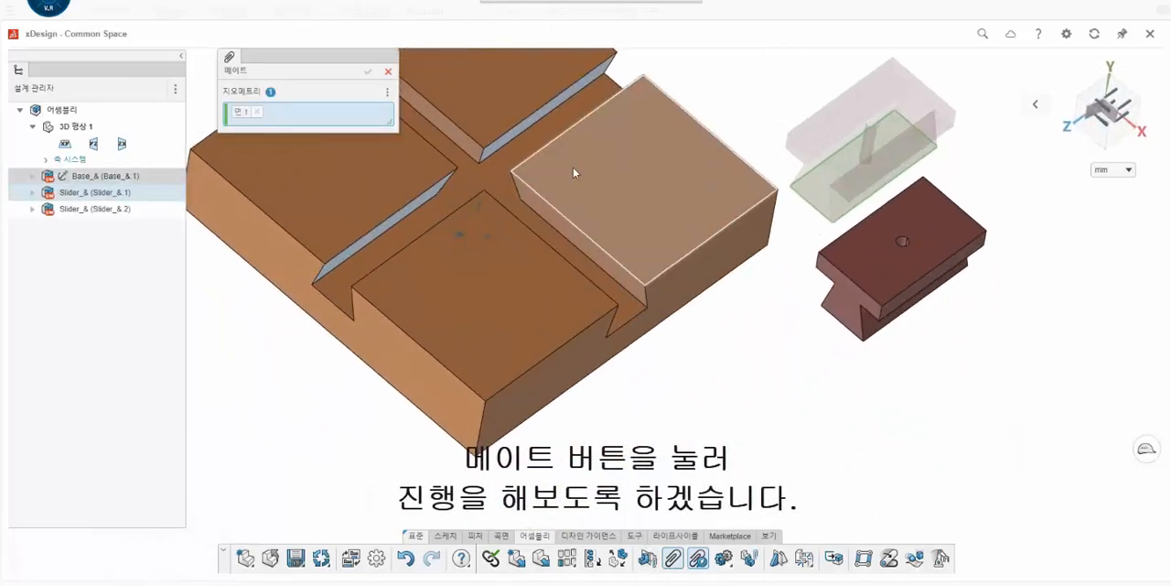
click(577, 97)
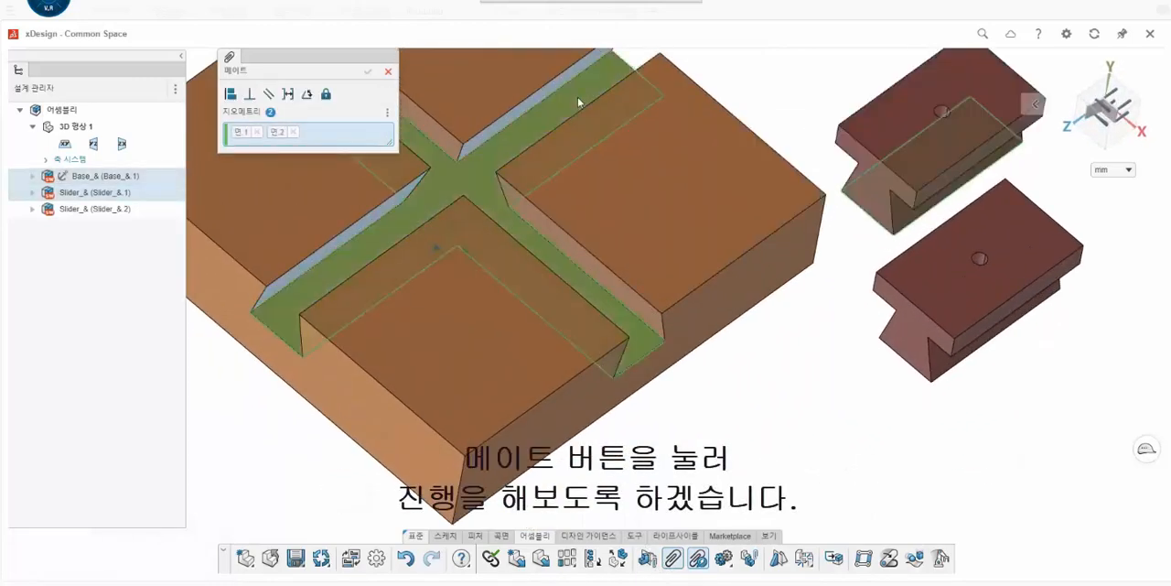
click(230, 94)
click(368, 71)
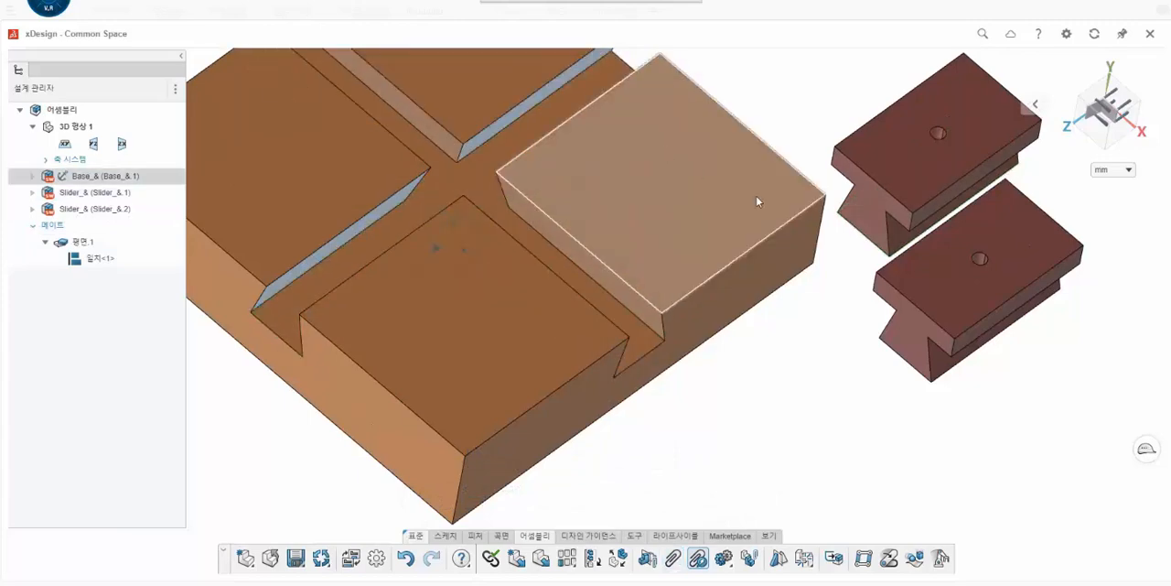
- Add a coincident mate between the first slider's angled side face and the matching angled wall of the base's Z-direction dovetail slot
middle_drag(758, 201, 760, 128)
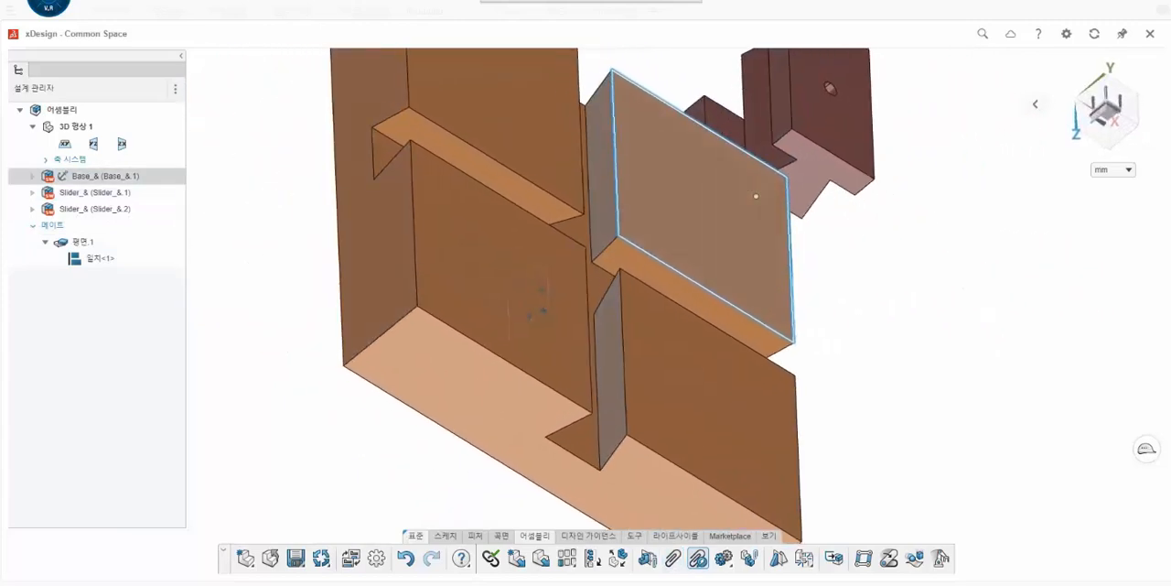
click(674, 557)
click(760, 128)
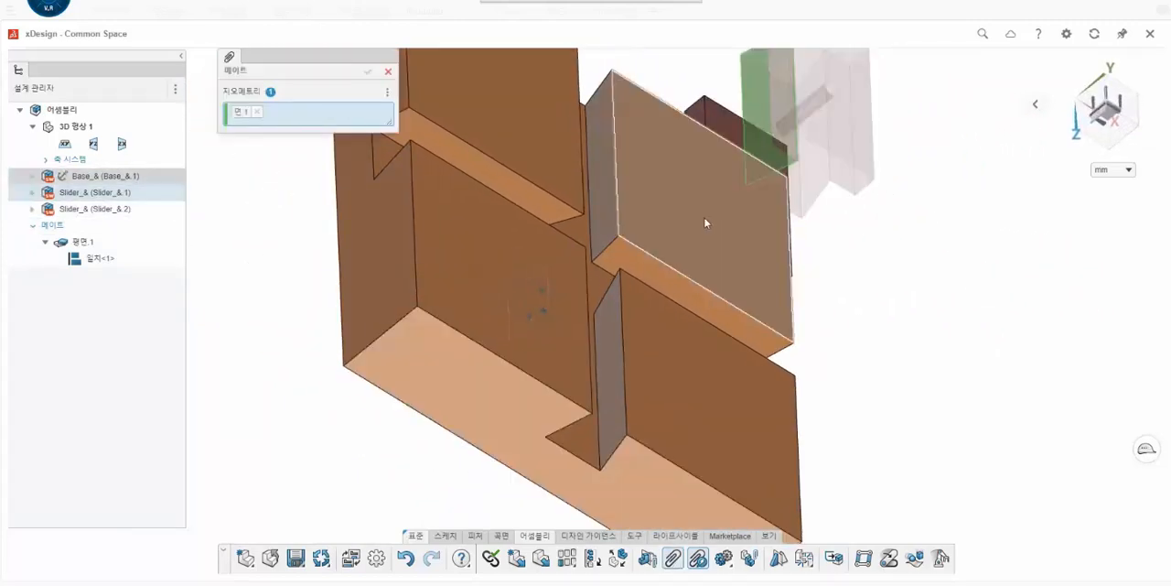
scroll(704, 220, down, 3)
middle_drag(683, 256, 681, 252)
scroll(591, 224, up, 3)
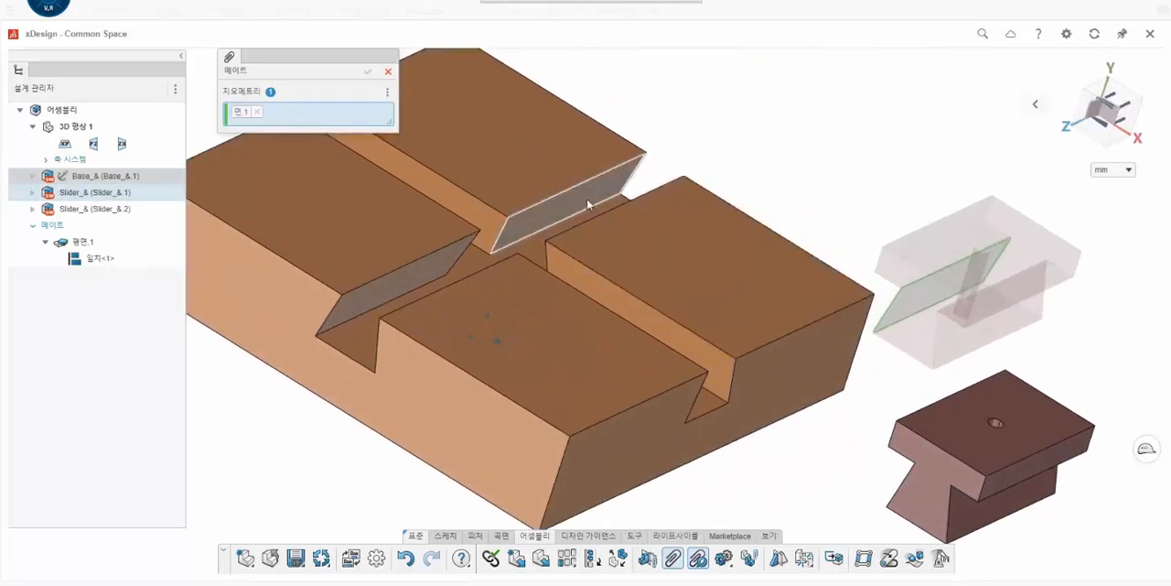
click(587, 197)
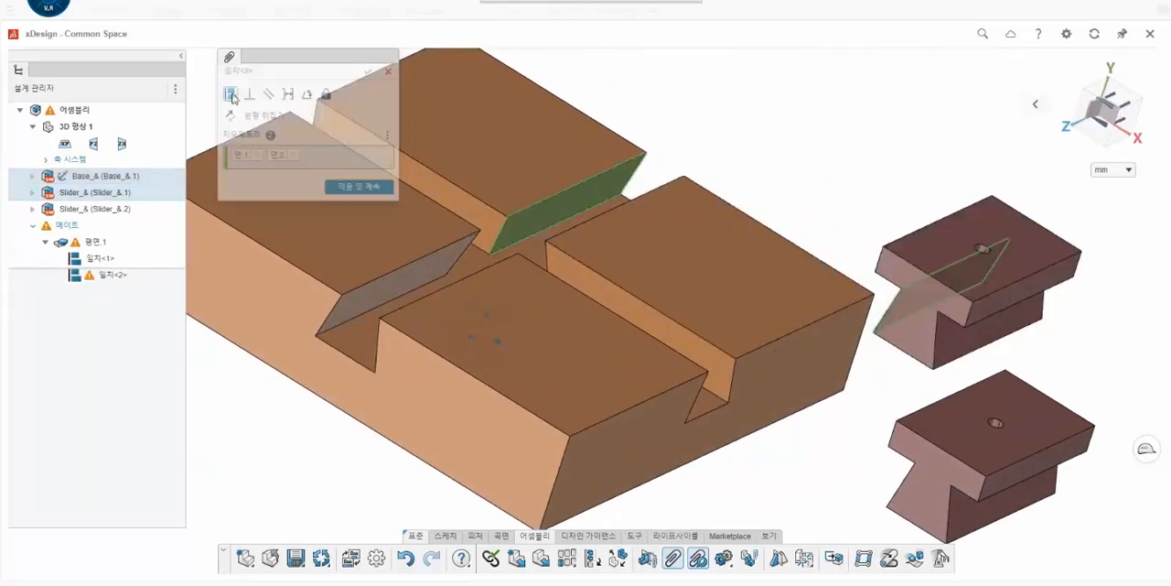
click(366, 72)
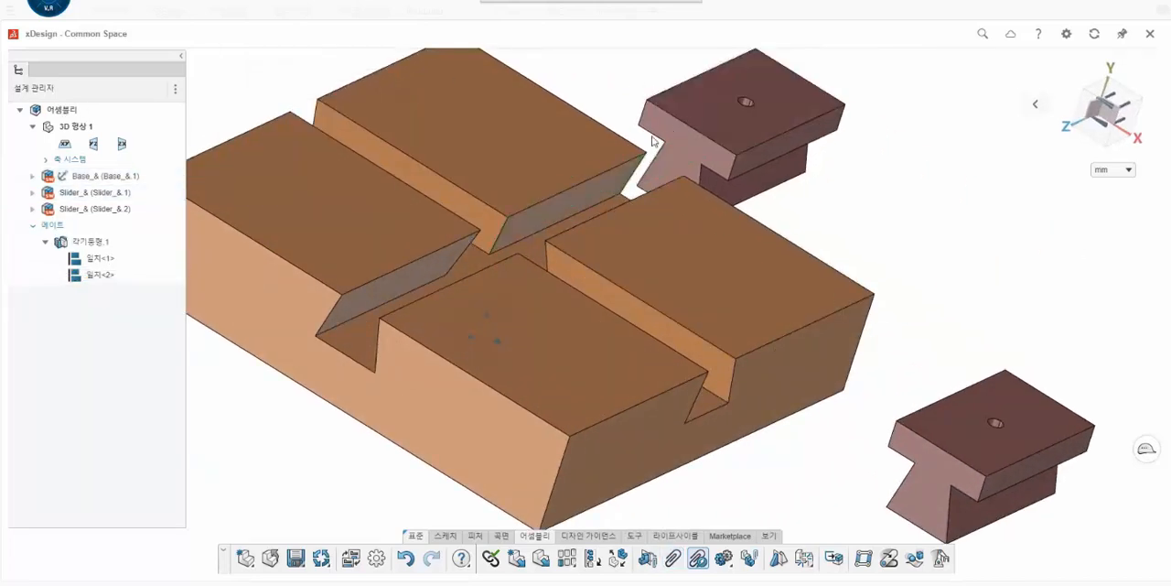
- Add a coincident mate between the first slider's other dovetail side face and the opposite wall of the same slot
drag(702, 118, 764, 109)
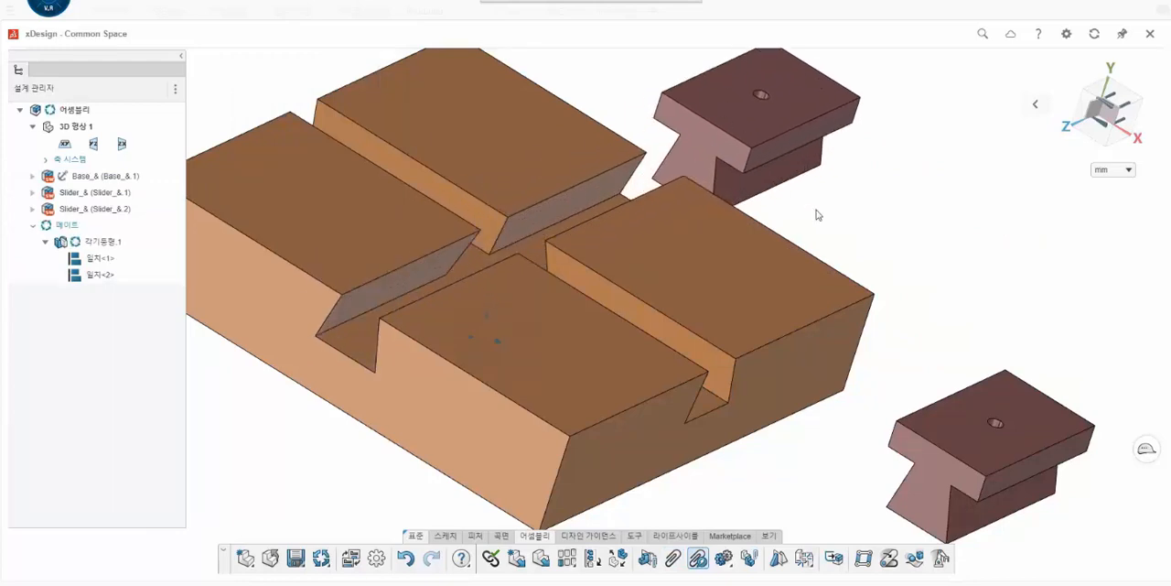
click(673, 560)
click(748, 181)
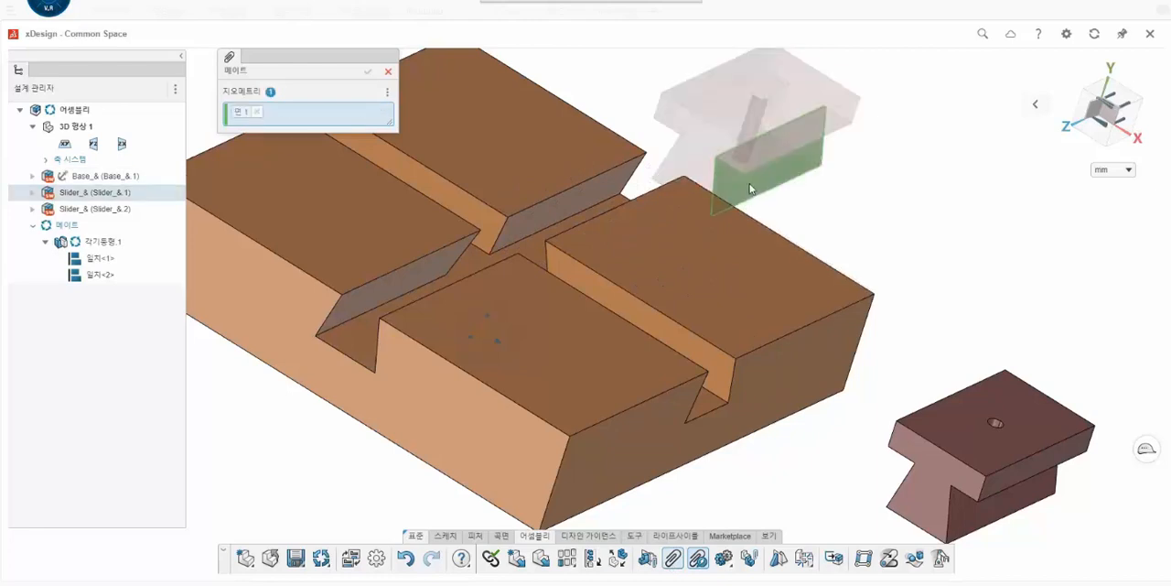
click(606, 215)
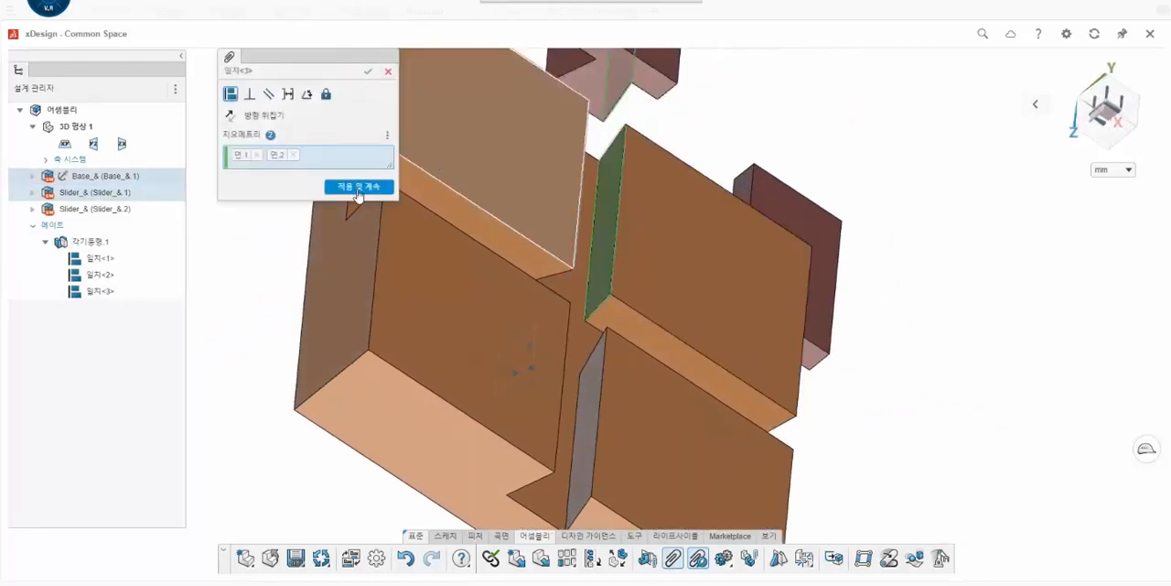
click(367, 72)
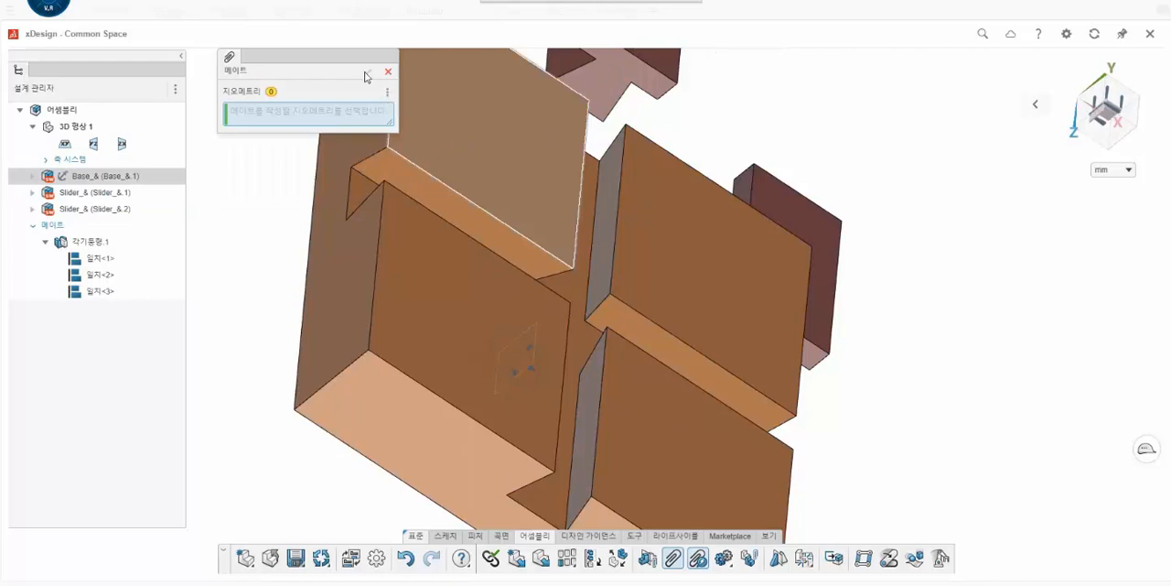
click(387, 72)
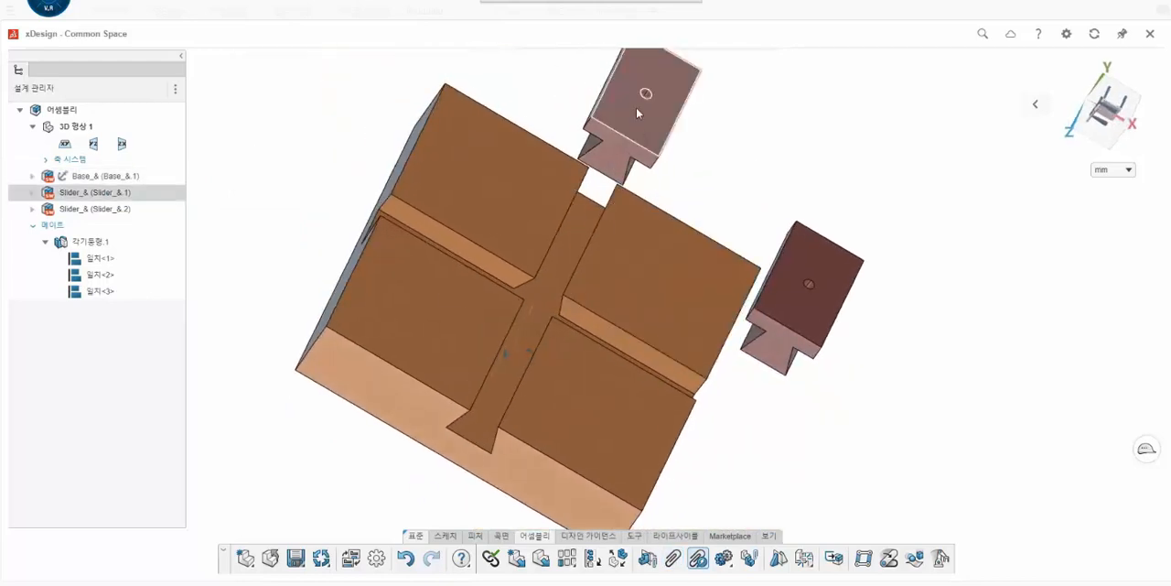
- Slide the first slider along its dovetail slot into the base, stopping short of the slot crossing
drag(573, 261, 585, 243)
scroll(685, 293, down, 1)
middle_drag(685, 293, 666, 249)
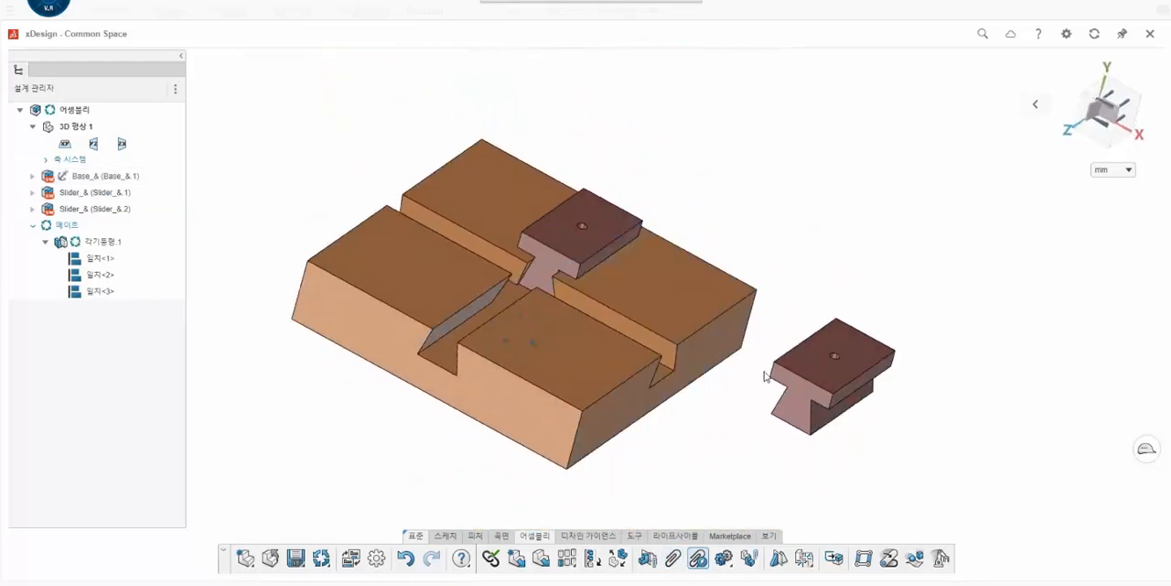
- Add a coincident mate between the second slider's bottom face and the floor of the base's dovetail slots
scroll(767, 377, up, 4)
middle_drag(781, 419, 692, 461)
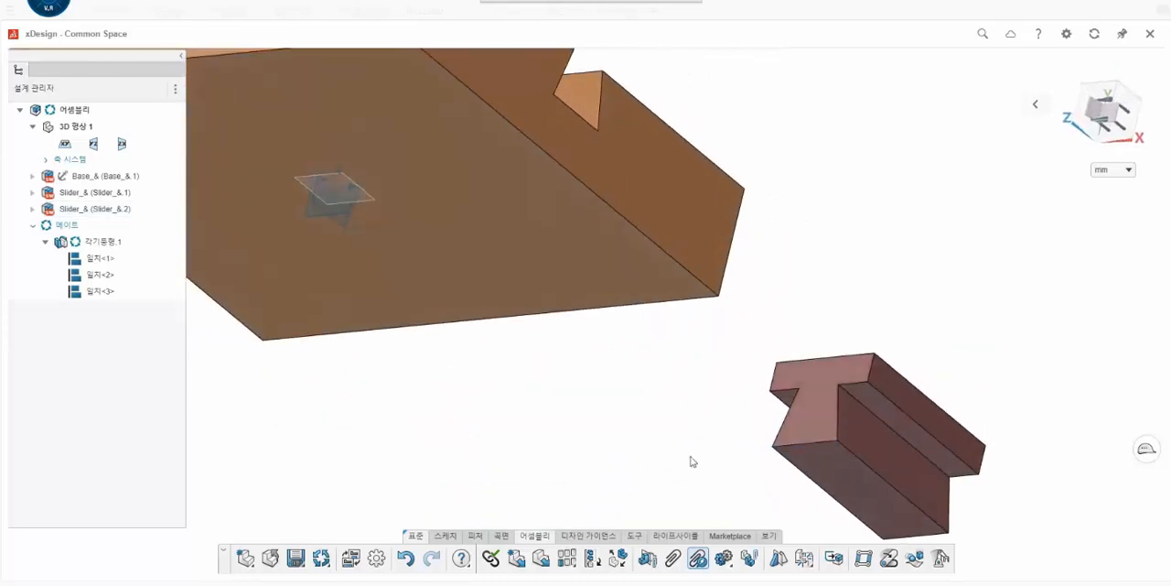
click(672, 559)
click(849, 466)
middle_drag(849, 466, 567, 360)
scroll(574, 226, up, 3)
click(584, 209)
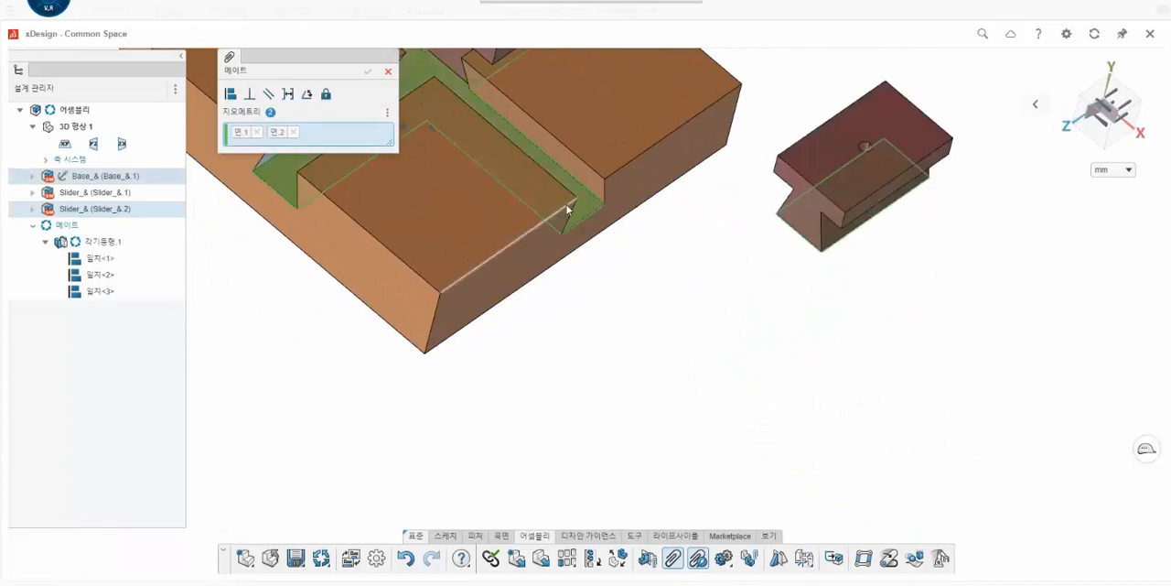
click(229, 97)
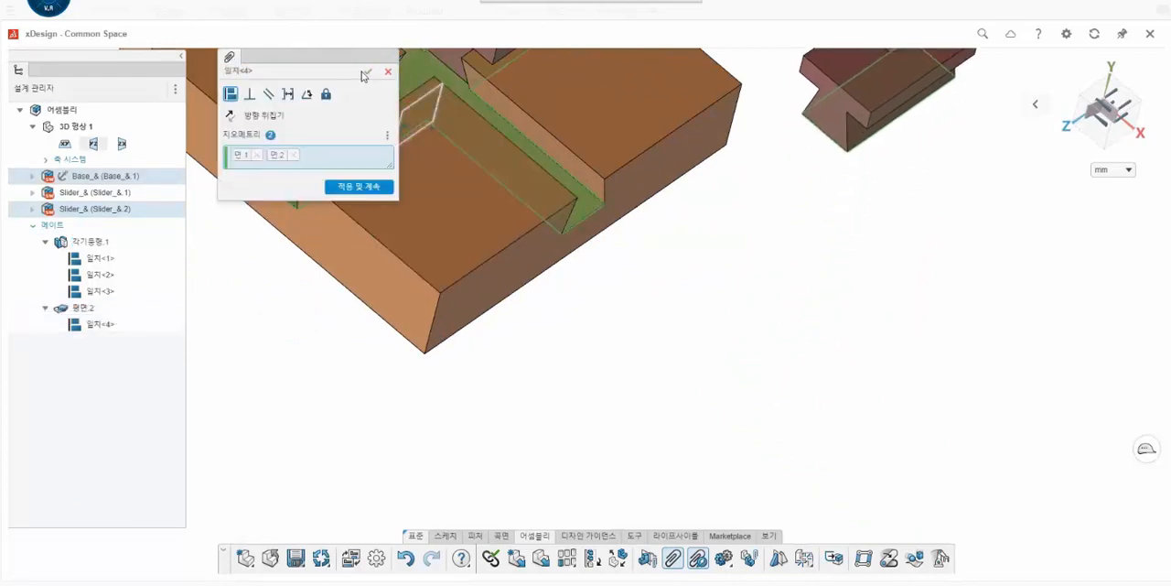
click(367, 71)
- Add a coincident mate between the second slider's angled side face and a side wall of the base's X-direction slot
click(673, 558)
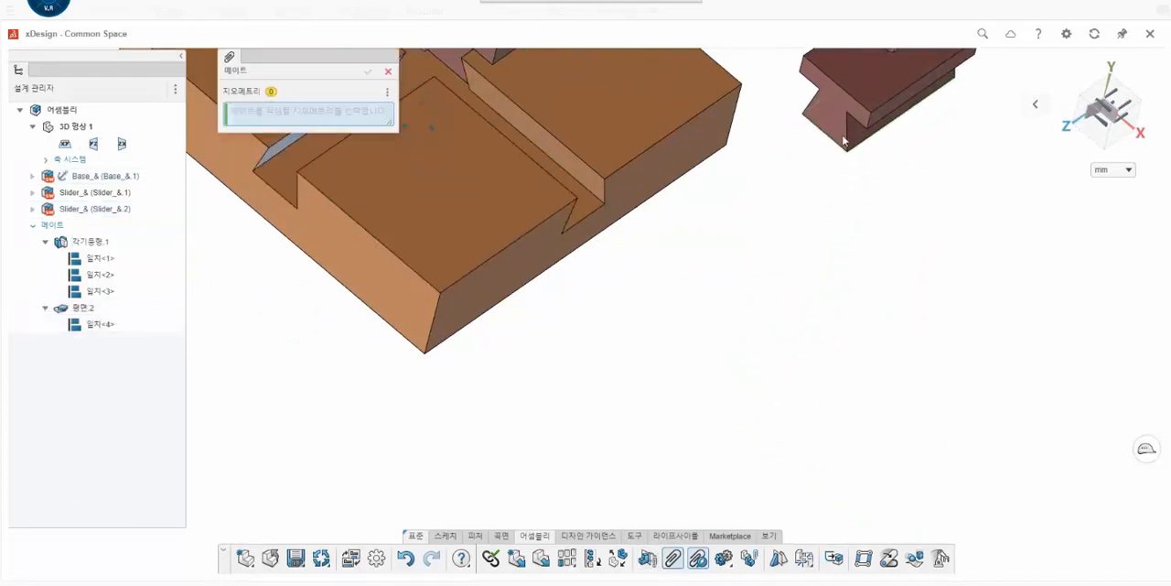
click(855, 137)
middle_drag(655, 229, 502, 221)
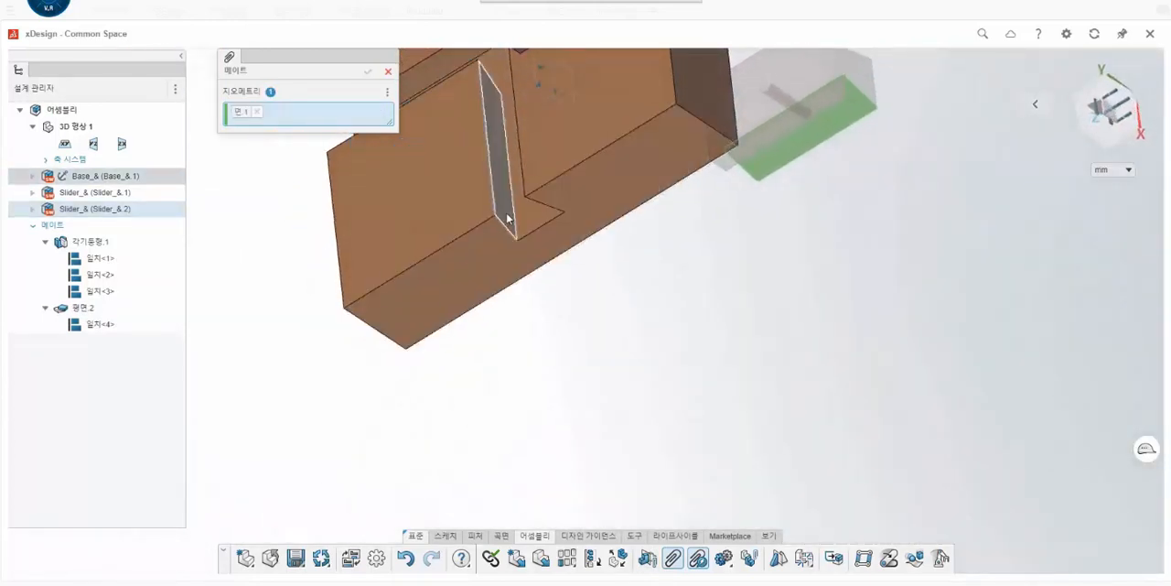
click(501, 222)
click(230, 99)
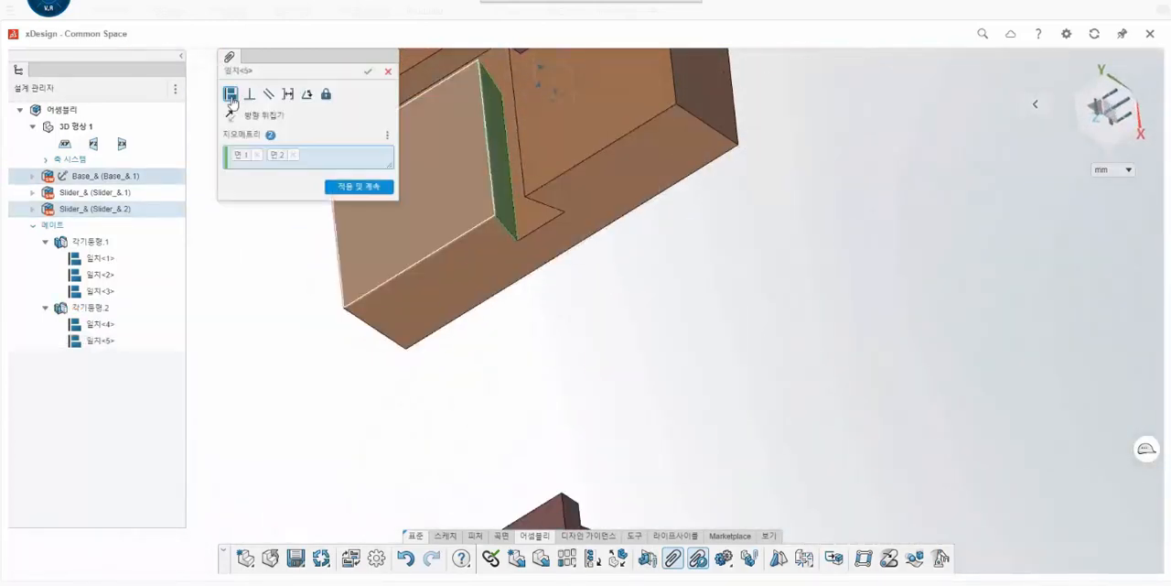
click(367, 71)
- Move the second slider up to the open end of the X-direction slot at the base's edge
scroll(542, 302, up, 2)
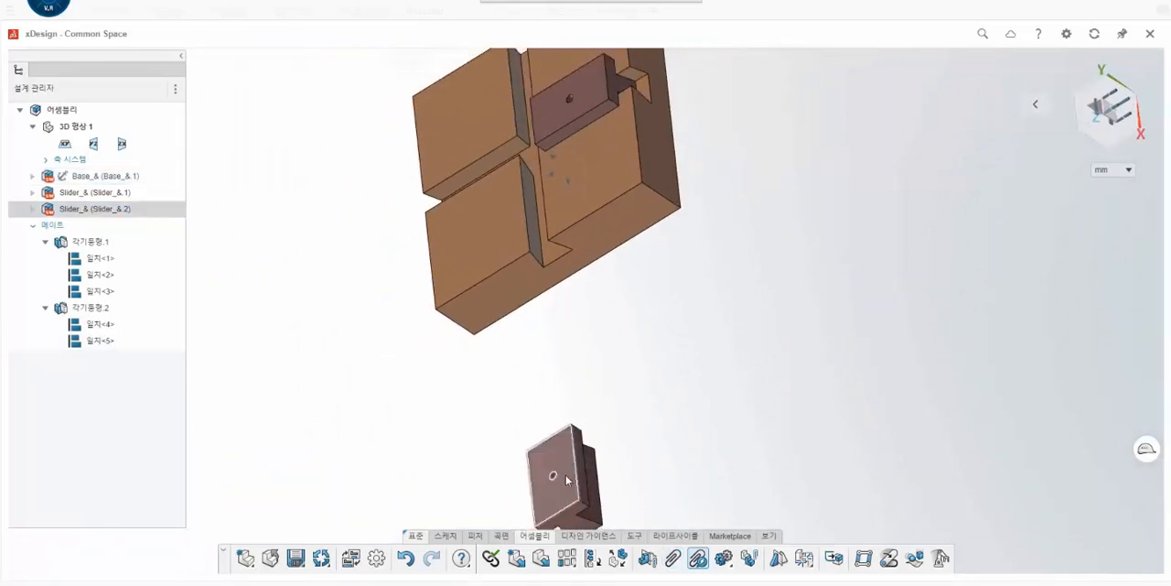
drag(563, 423, 540, 308)
middle_drag(646, 343, 745, 220)
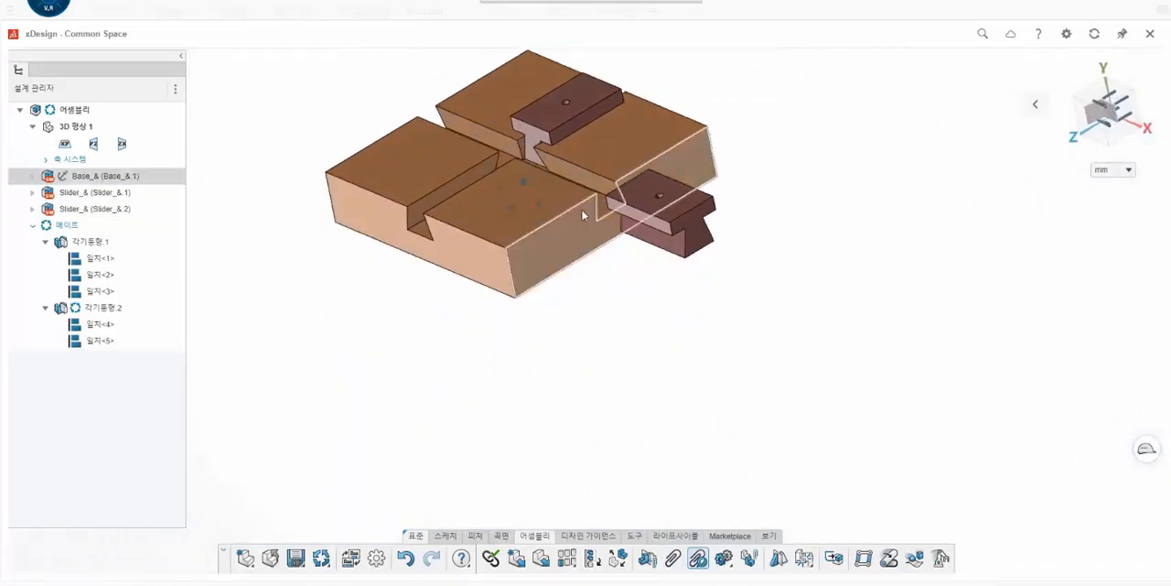
- Add a coincident mate between the second slider's remaining dovetail side face and the opposite wall of the X-direction slot
scroll(586, 214, up, 1)
scroll(594, 210, down, 2)
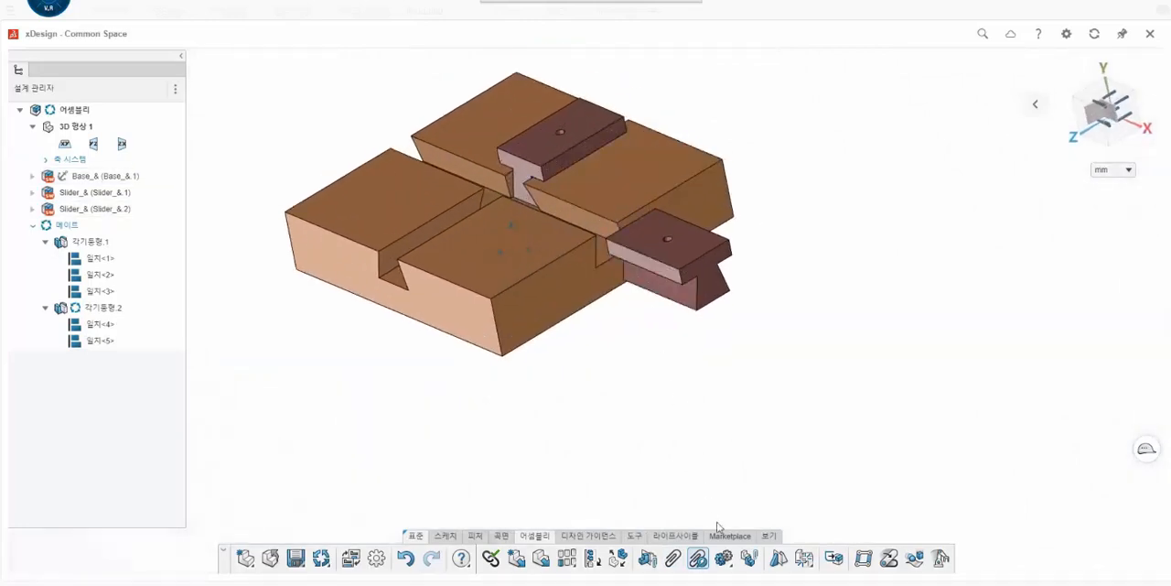
click(673, 558)
middle_drag(711, 360, 714, 308)
click(729, 252)
middle_drag(727, 246, 715, 189)
scroll(695, 196, up, 5)
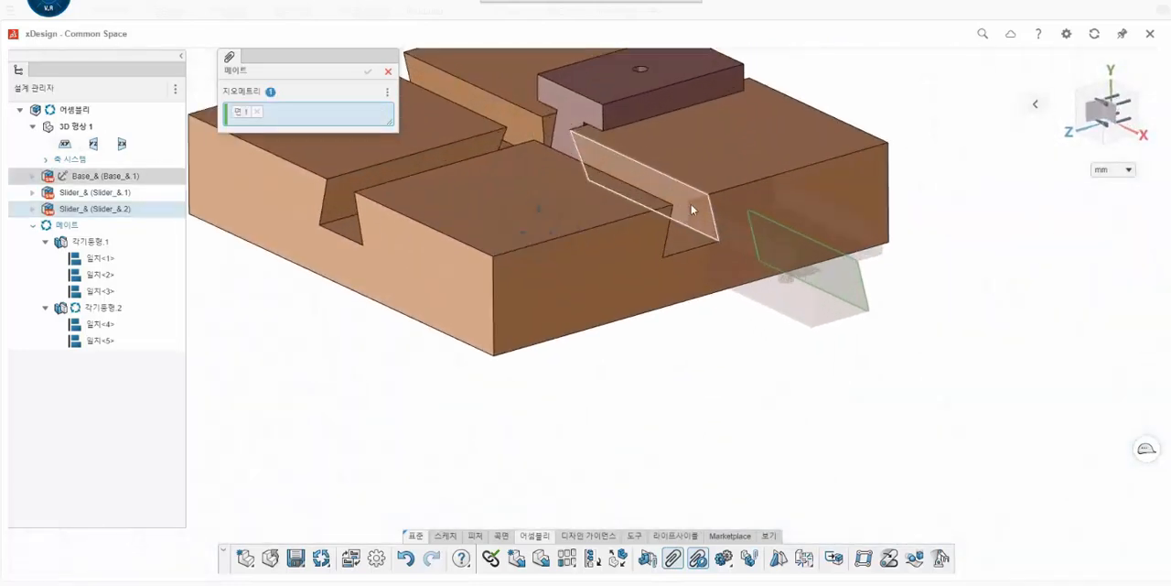
click(691, 204)
click(230, 94)
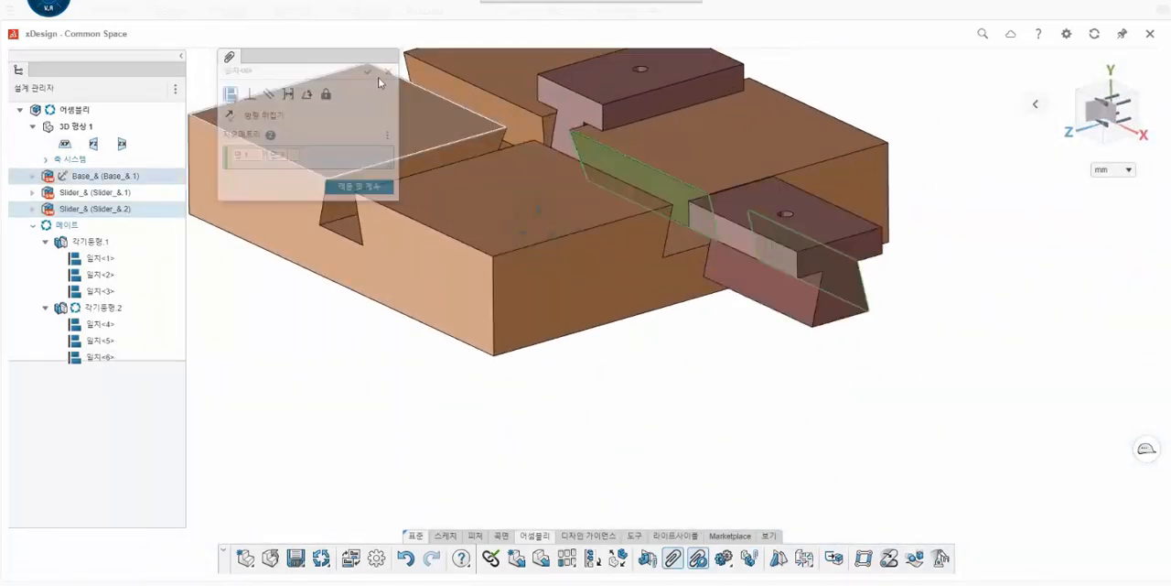
click(367, 72)
- Slide the second slider along the X-direction slot into the base, close to the first slider
middle_drag(687, 360, 703, 389)
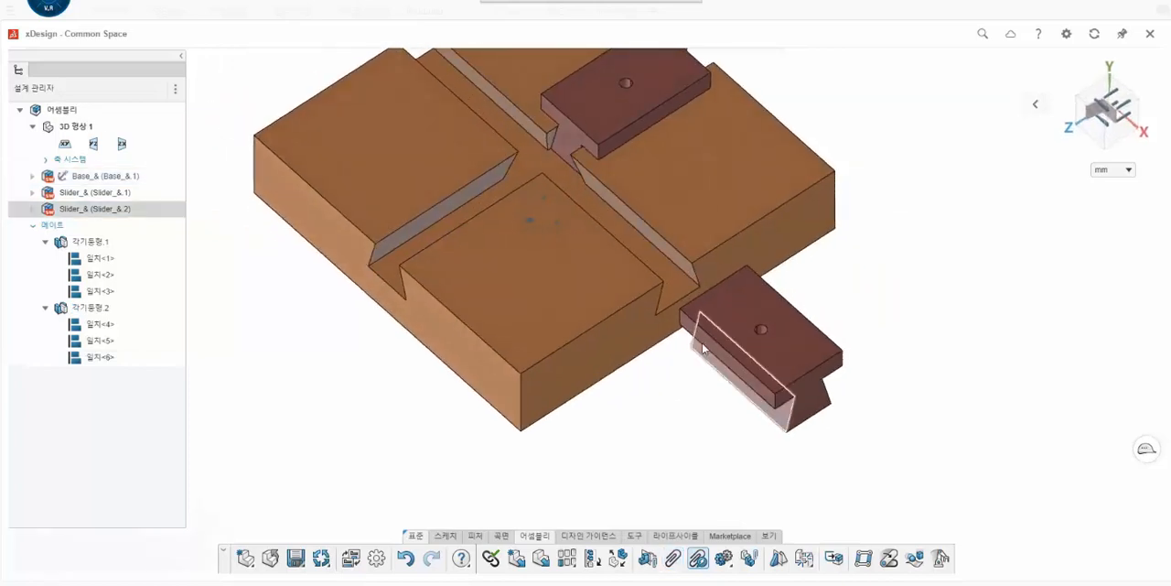
drag(714, 332, 576, 199)
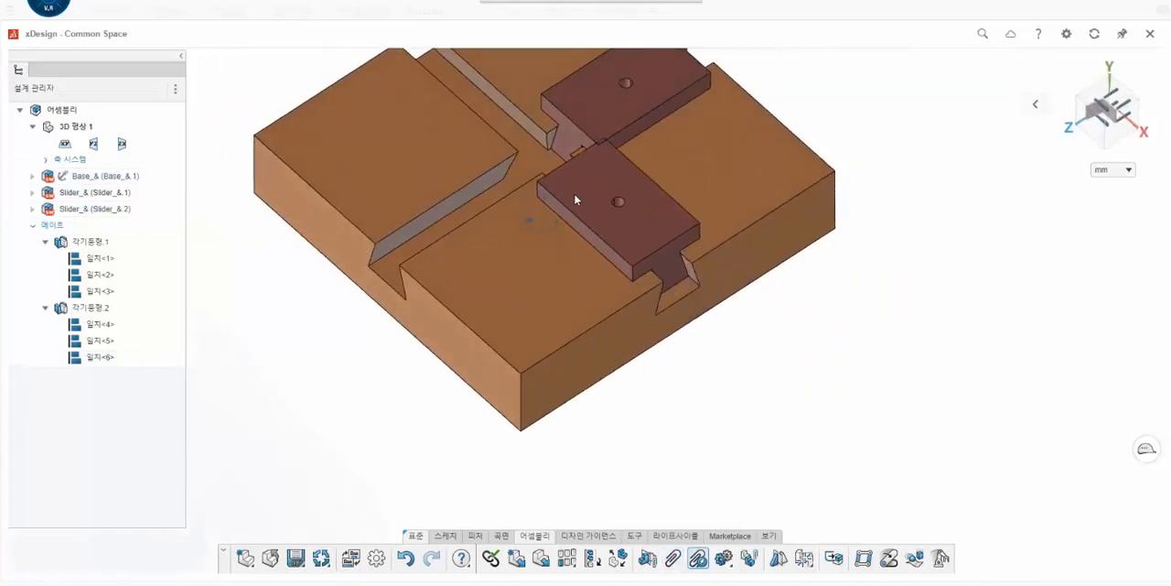
scroll(595, 194, down, 5)
scroll(586, 194, up, 4)
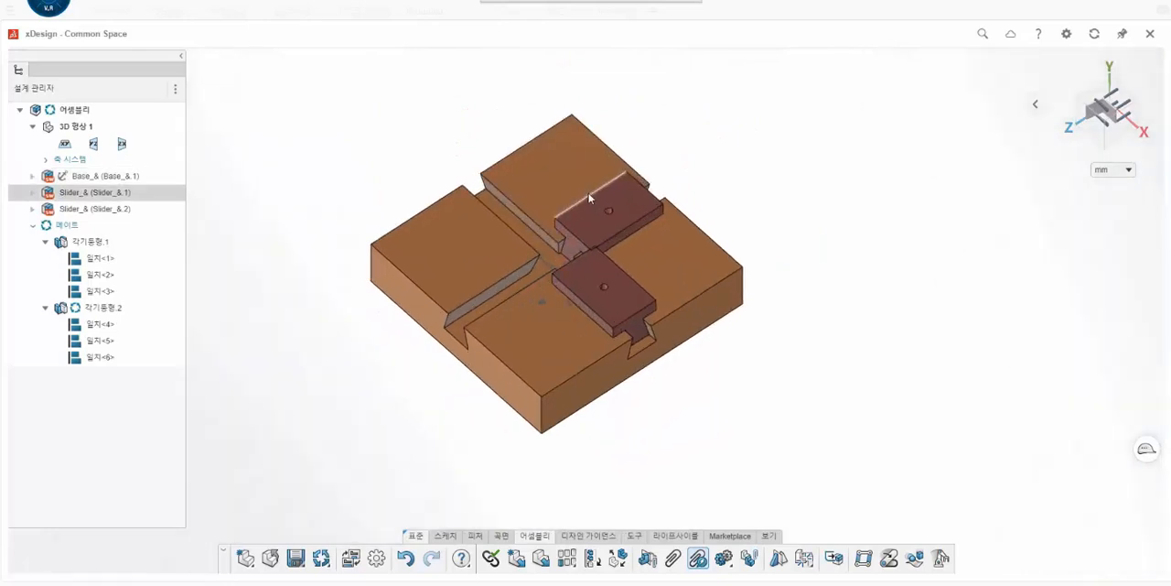
scroll(539, 240, up, 1)
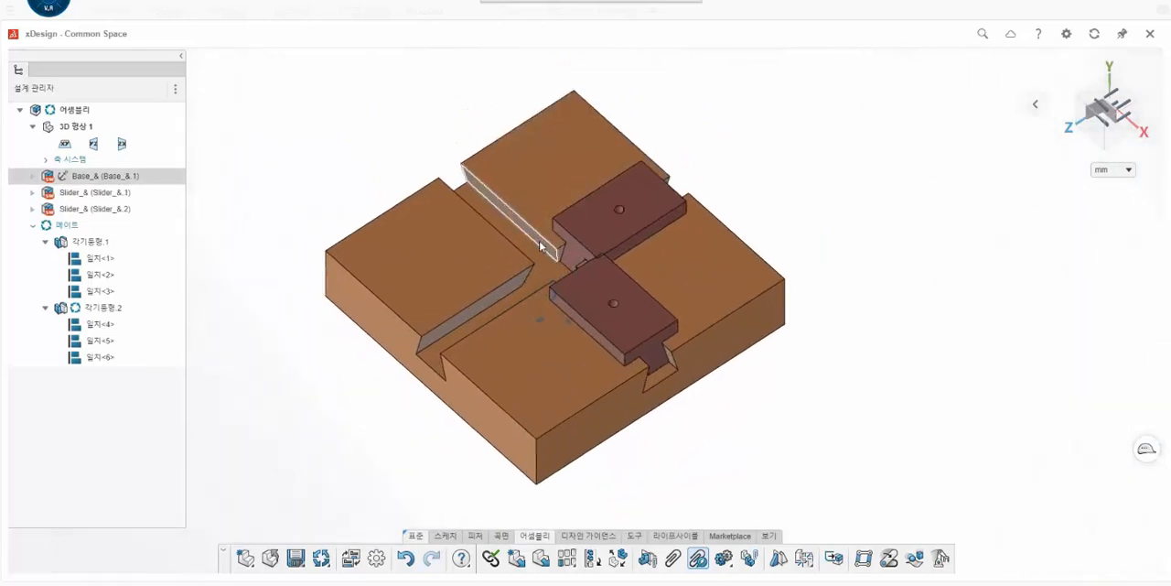
- Search the database for "knob", insert the existing Knob_& part, and place it in the open space beside the base
click(565, 558)
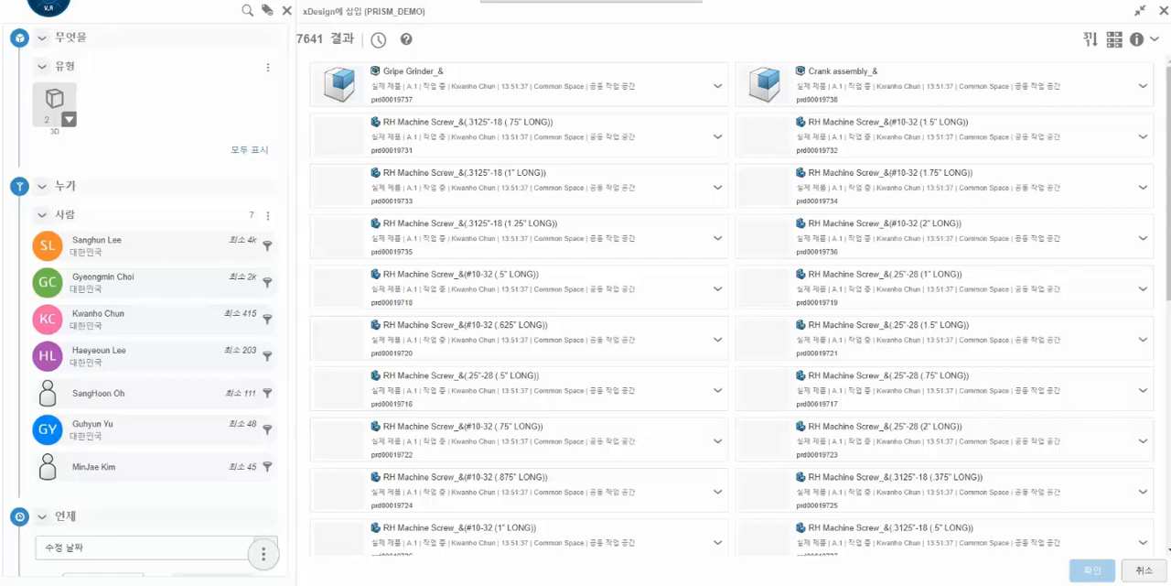
click(540, 1)
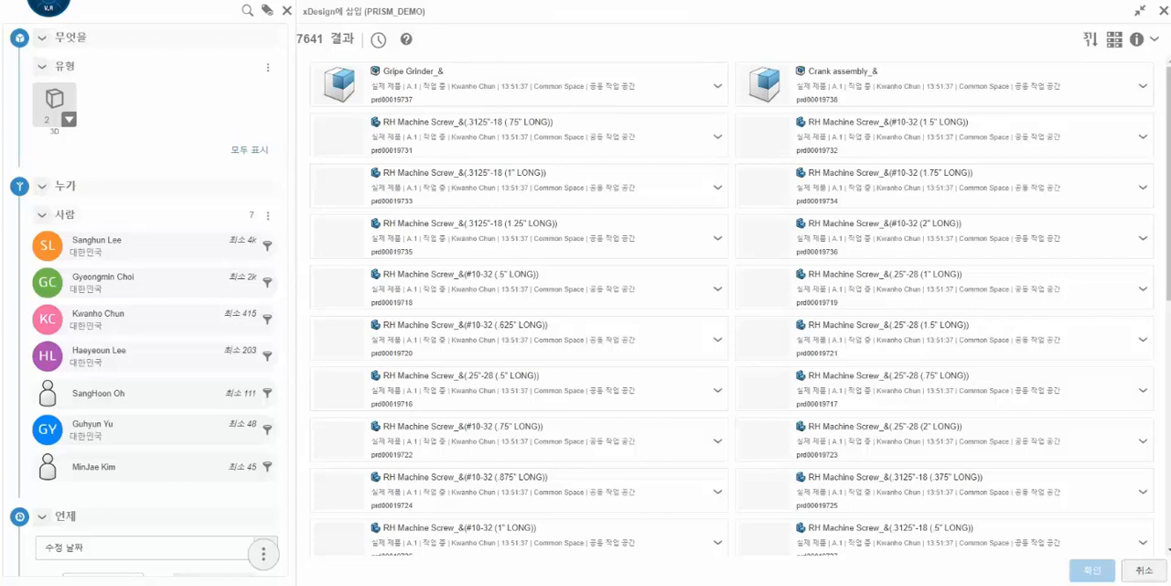
click(532, 20)
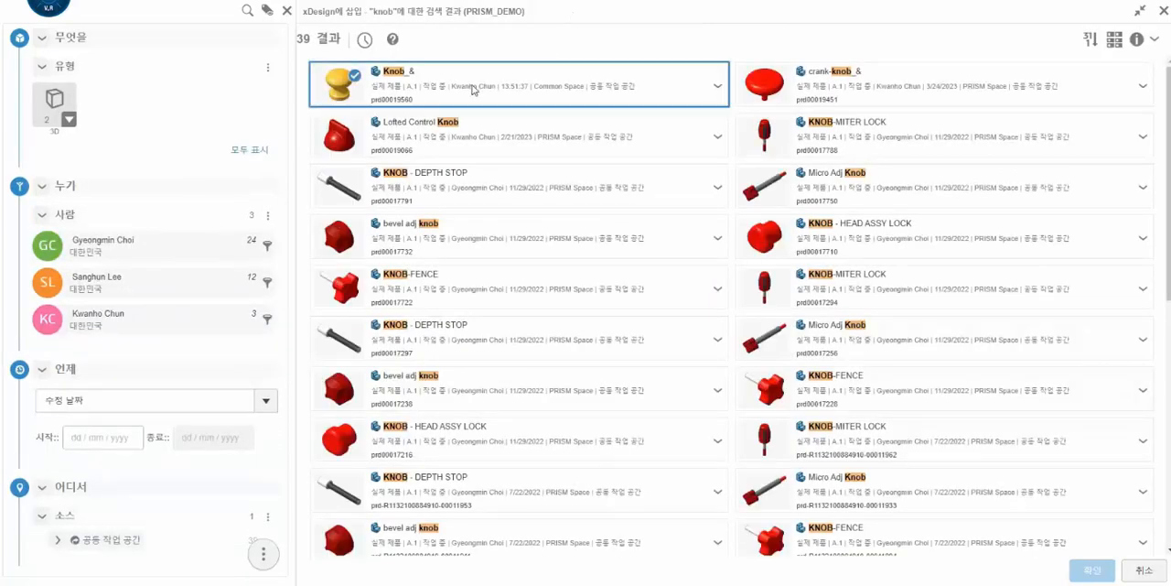
click(1092, 569)
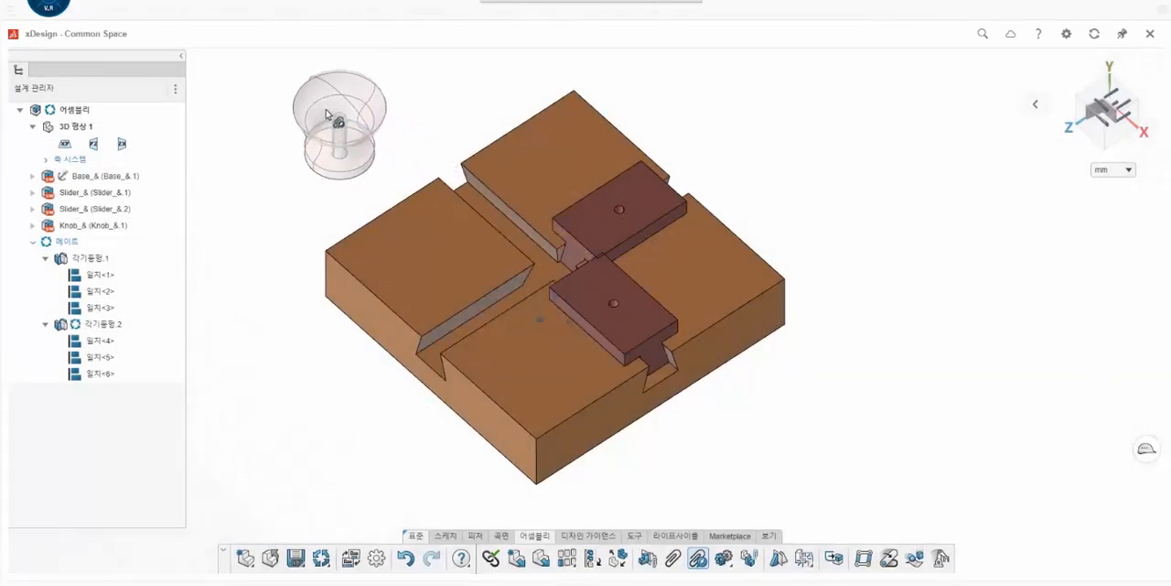
click(327, 113)
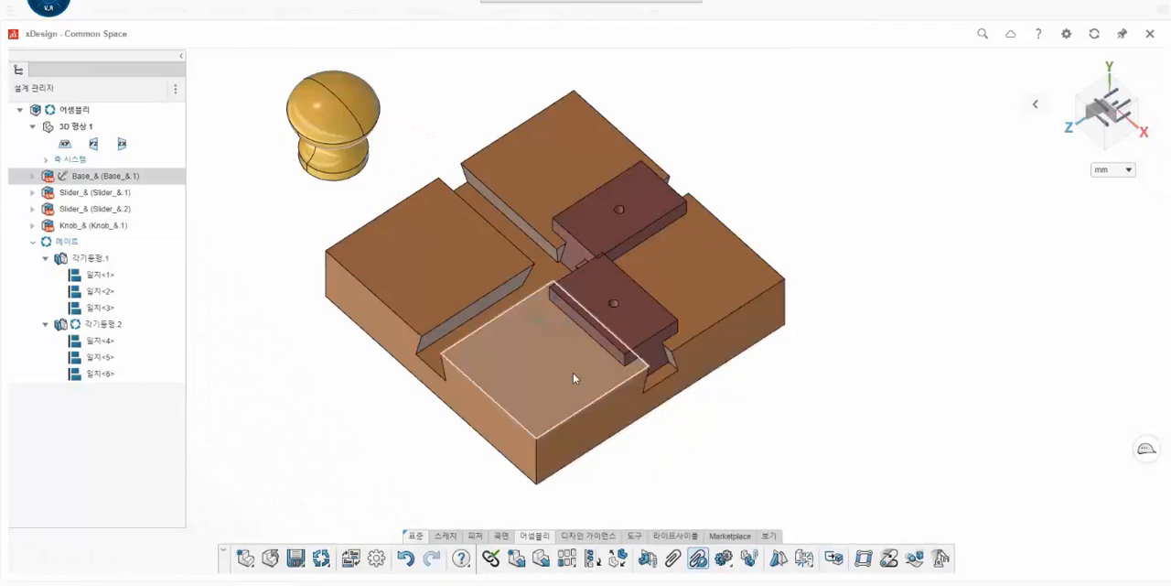
- Search the database for "handle", insert the existing Handle_& part, and place it in the open space beside the base
middle_drag(651, 403, 795, 395)
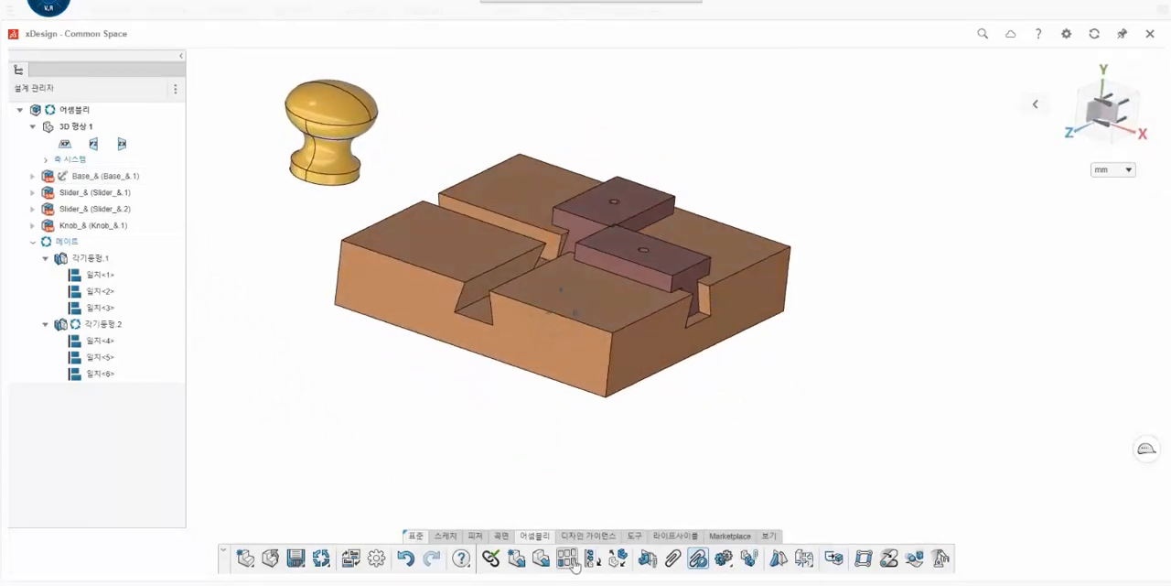
click(549, 567)
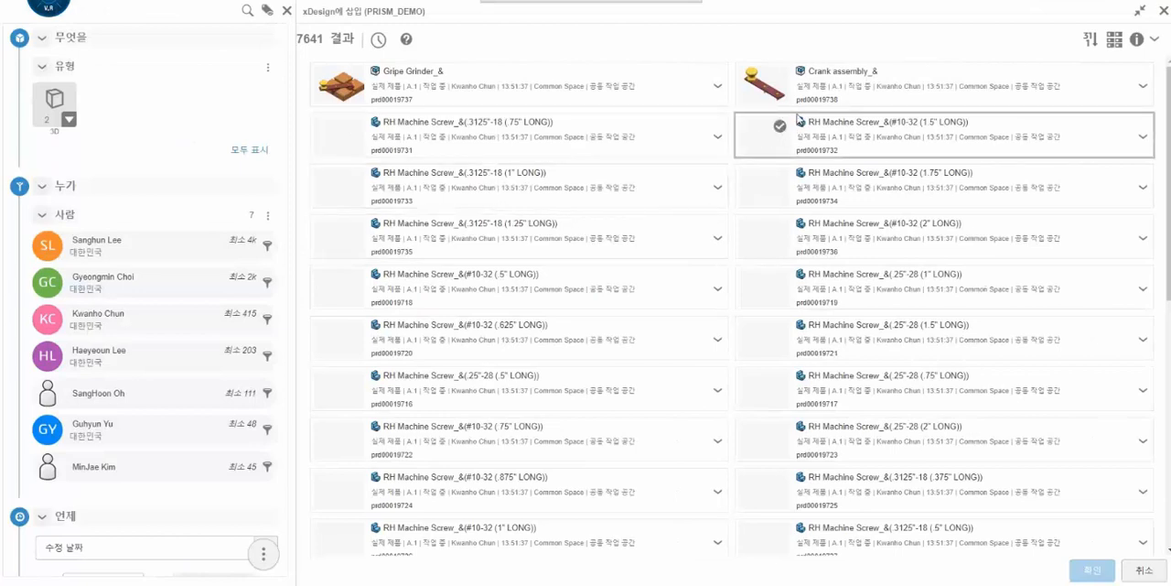
click(582, 16)
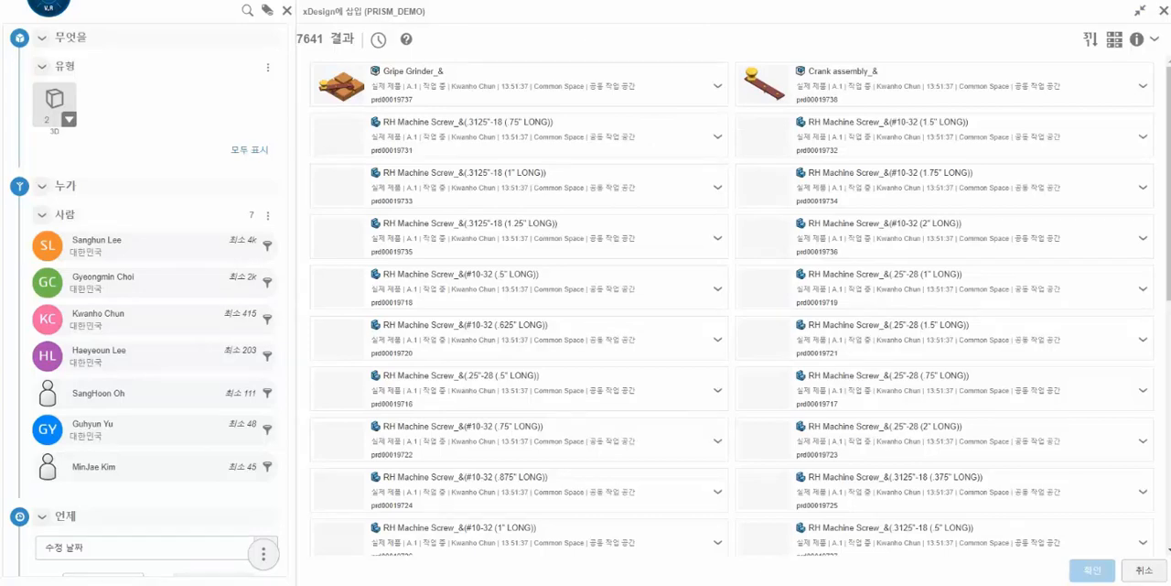
key(Return)
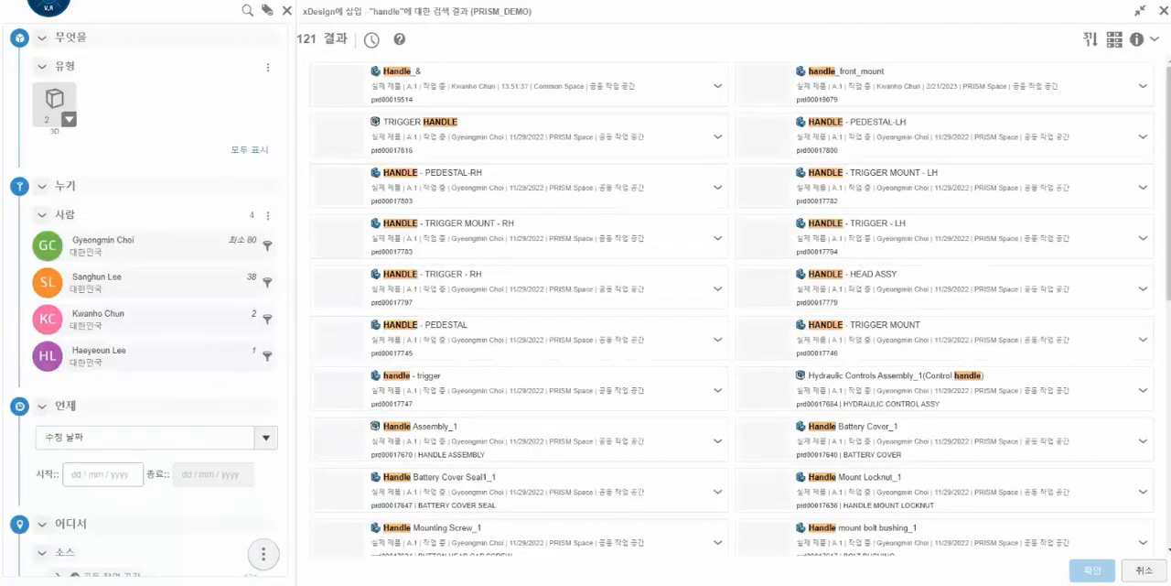
click(463, 93)
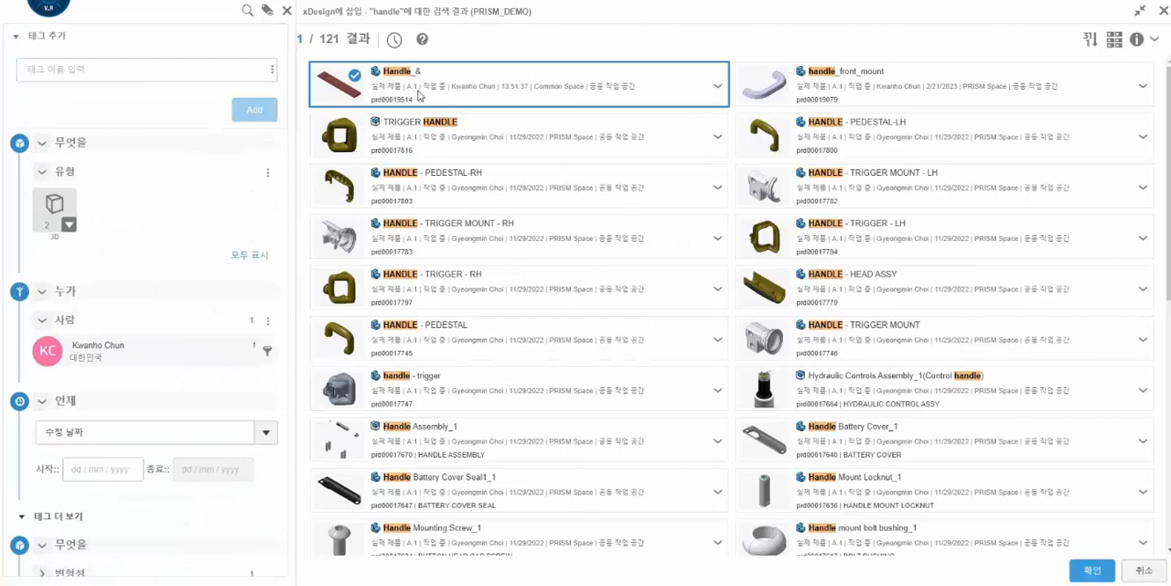
drag(420, 95, 346, 369)
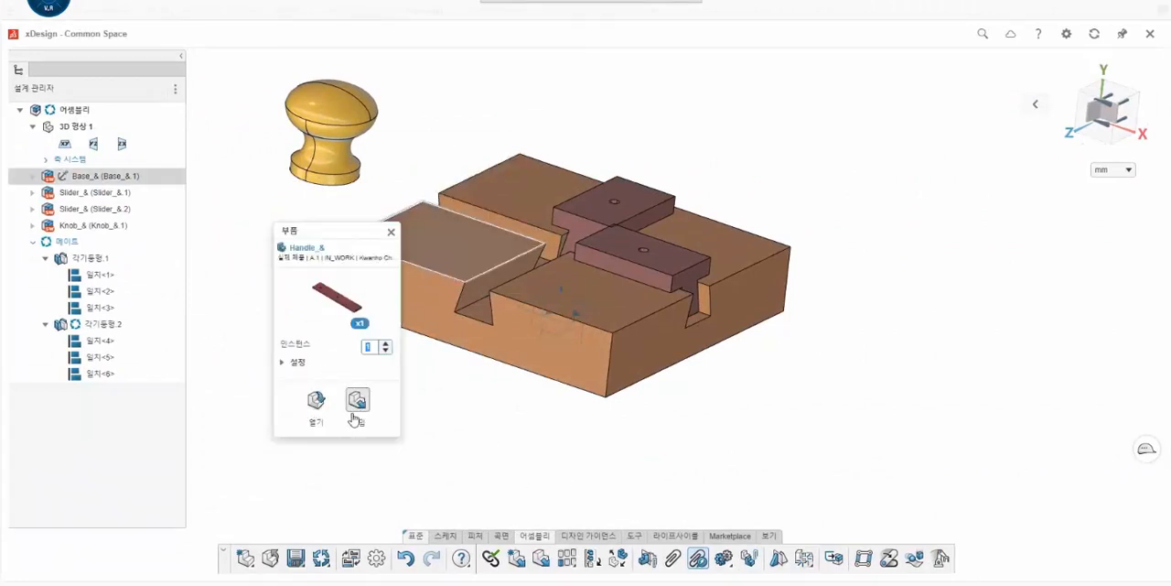
click(355, 413)
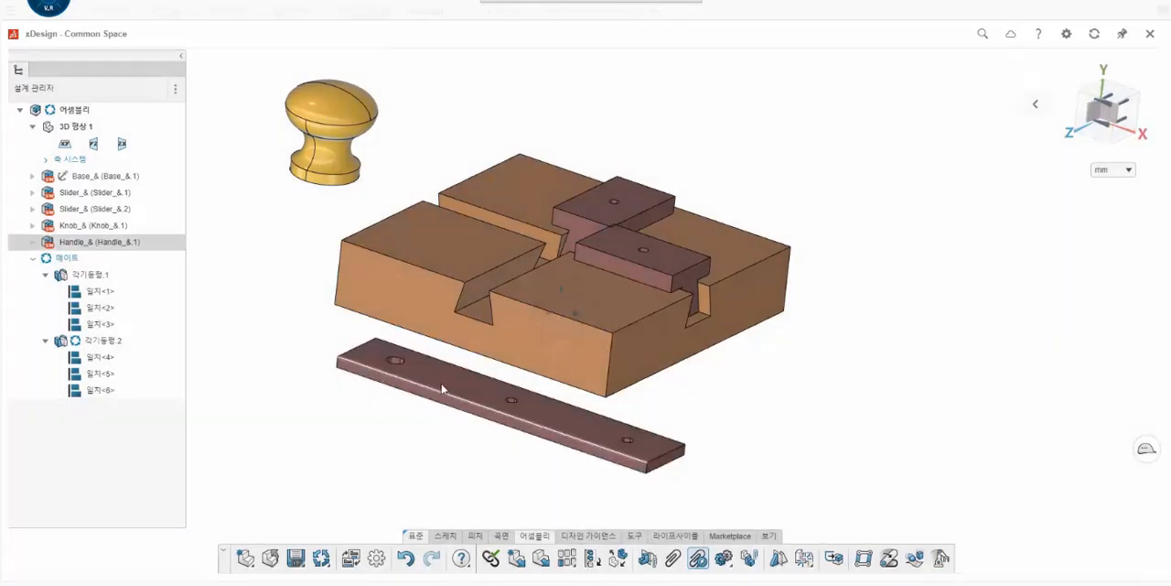
middle_drag(444, 389, 426, 408)
drag(446, 407, 778, 183)
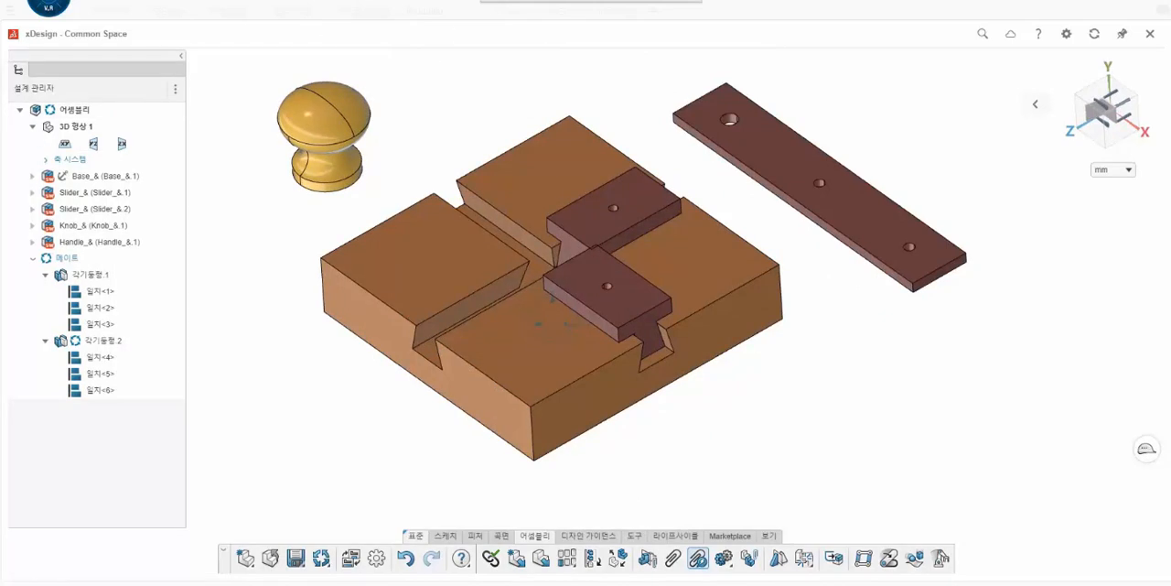
- Find the existing part RH Machine Screw_&(#4-40 (.625" LONG)) in the database list and insert it into the assembly
click(542, 560)
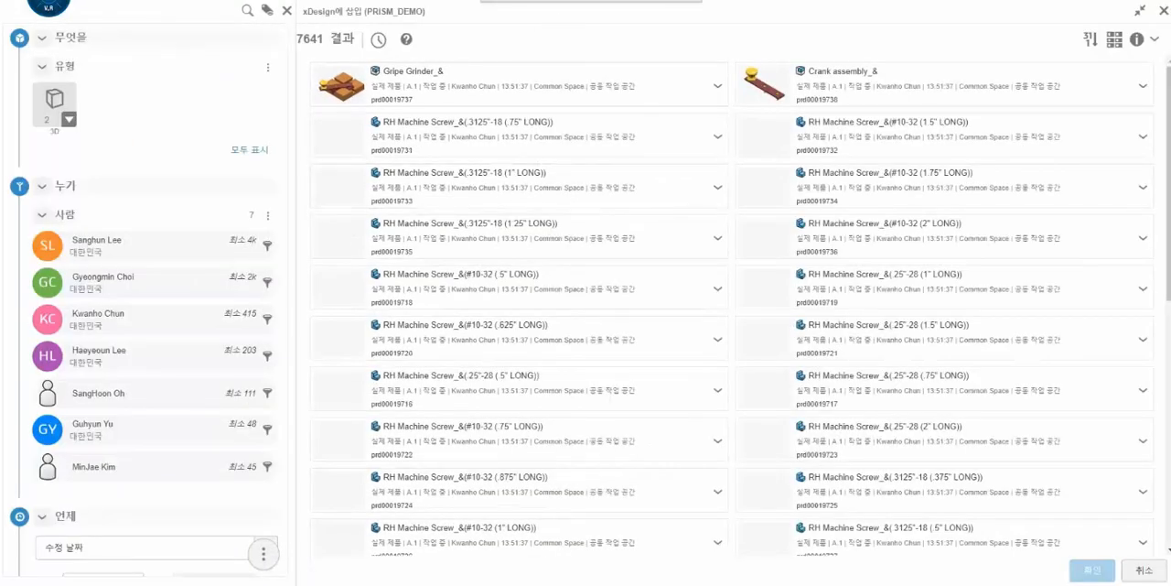
scroll(602, 251, down, 5)
scroll(601, 251, down, 1)
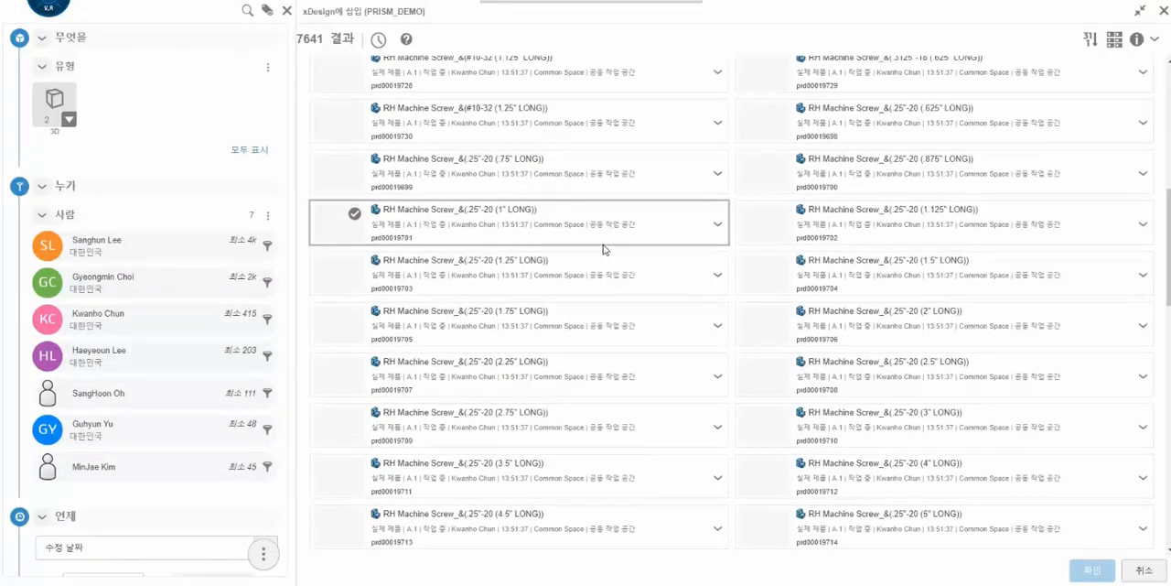
scroll(603, 249, down, 5)
scroll(603, 249, down, 5)
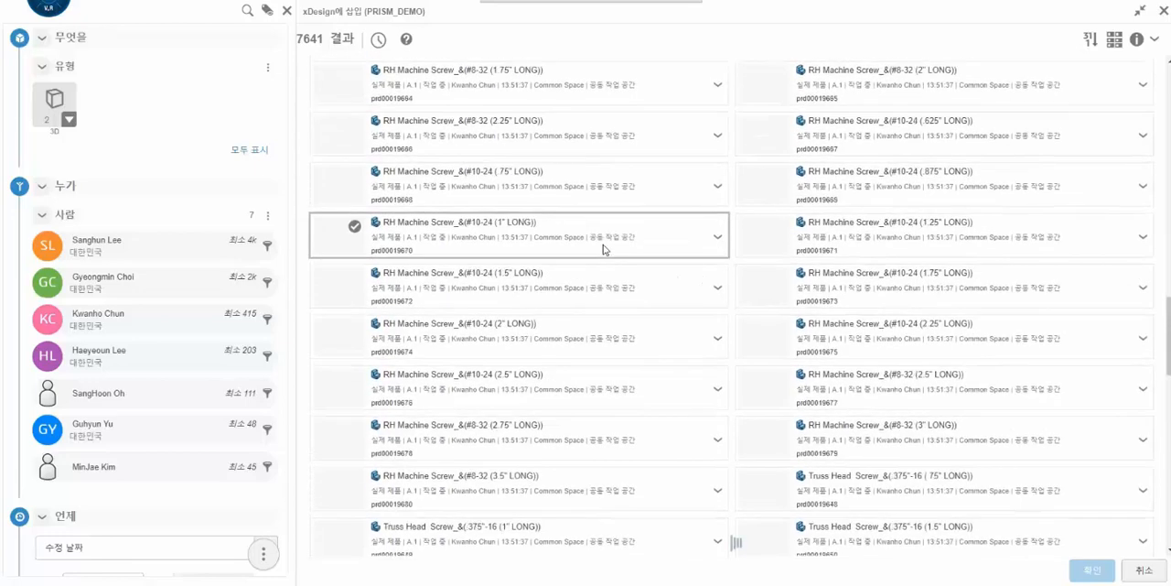
scroll(603, 249, down, 4)
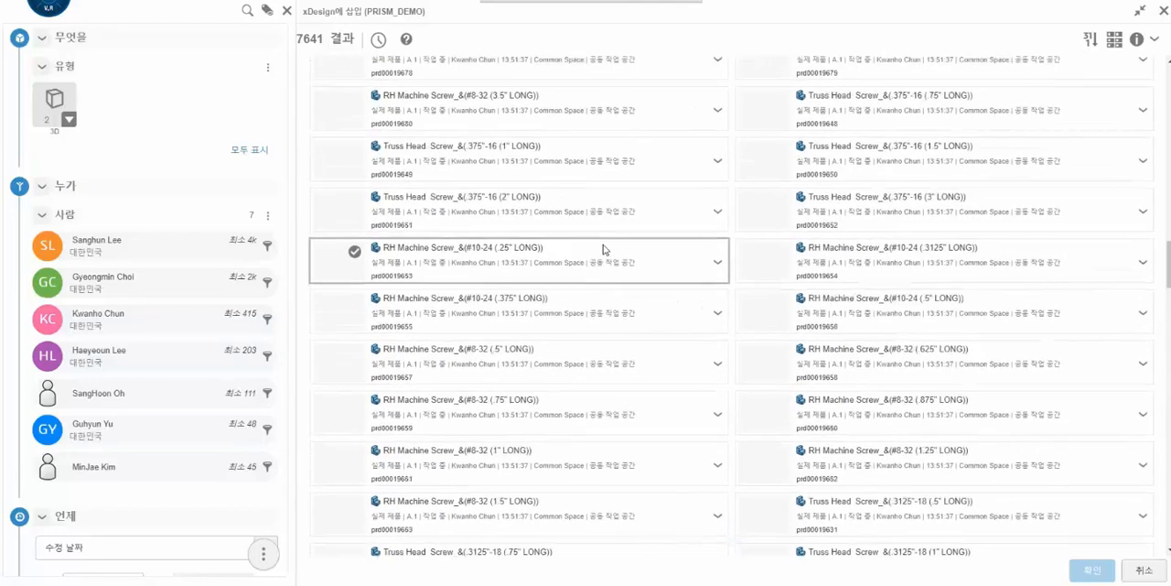
scroll(603, 249, down, 4)
scroll(603, 249, down, 2)
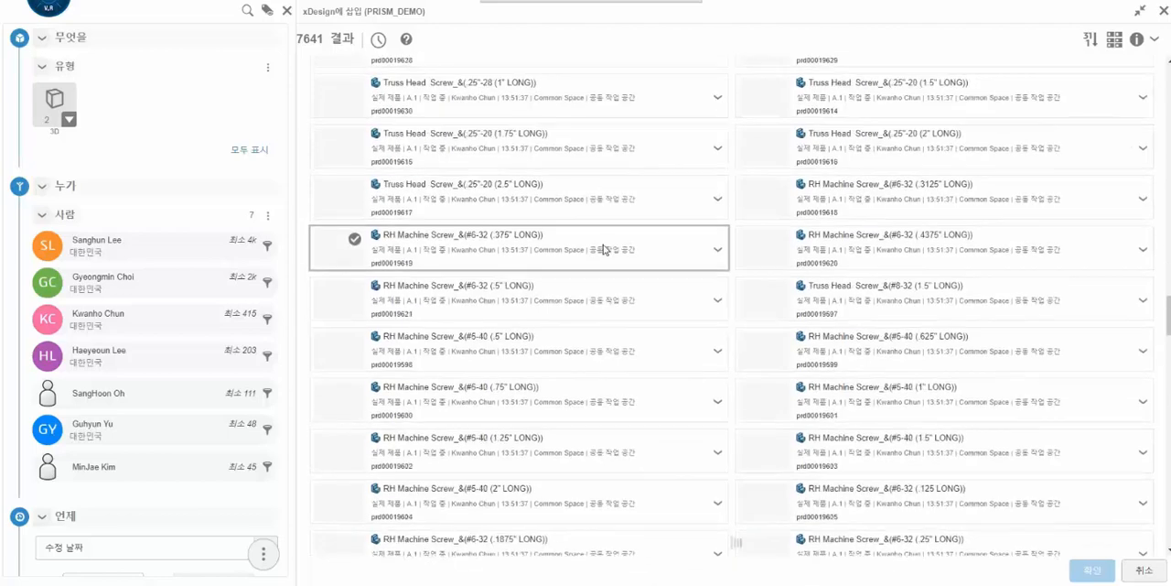
scroll(603, 249, down, 5)
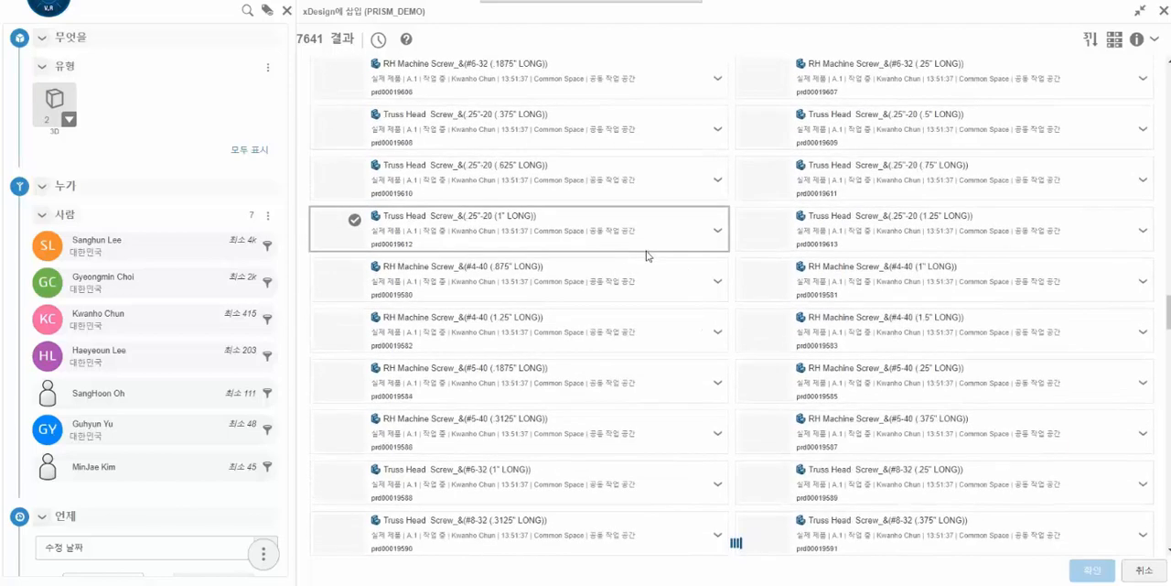
scroll(651, 256, down, 5)
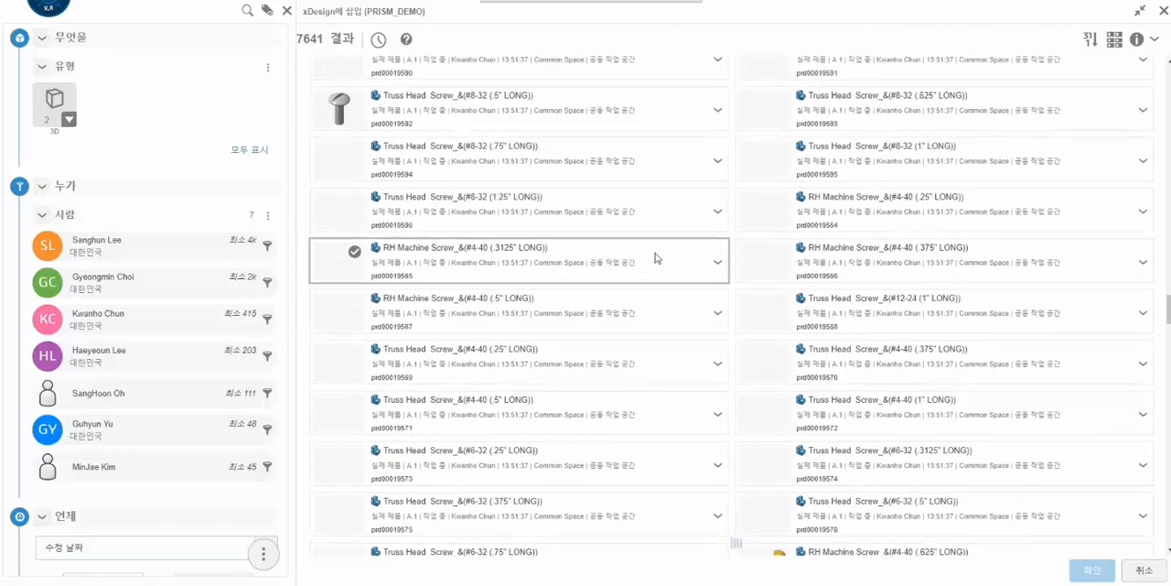
scroll(656, 258, down, 3)
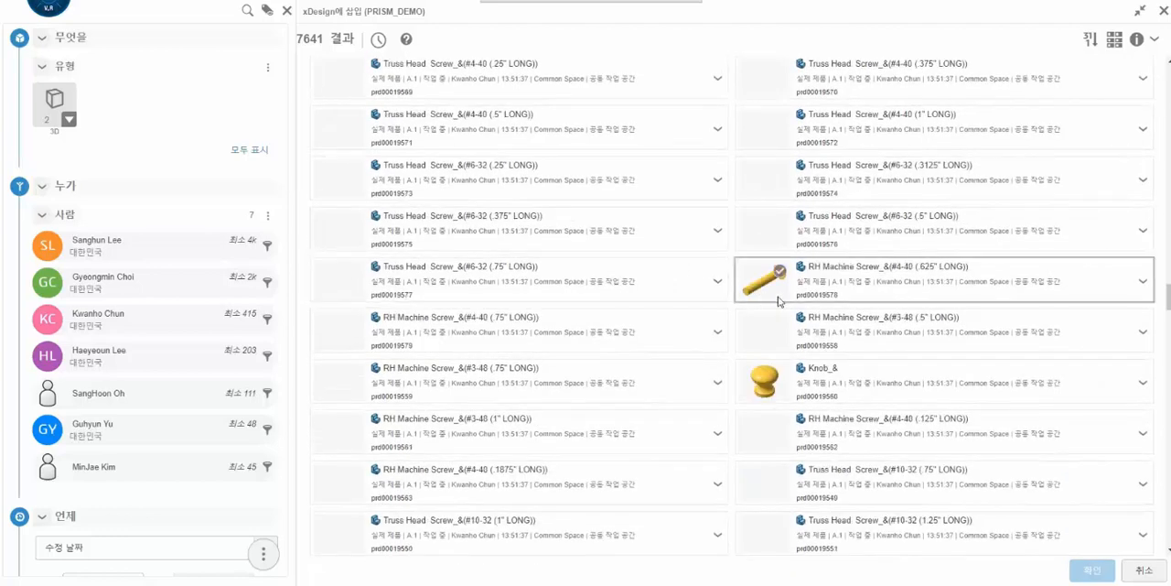
click(779, 274)
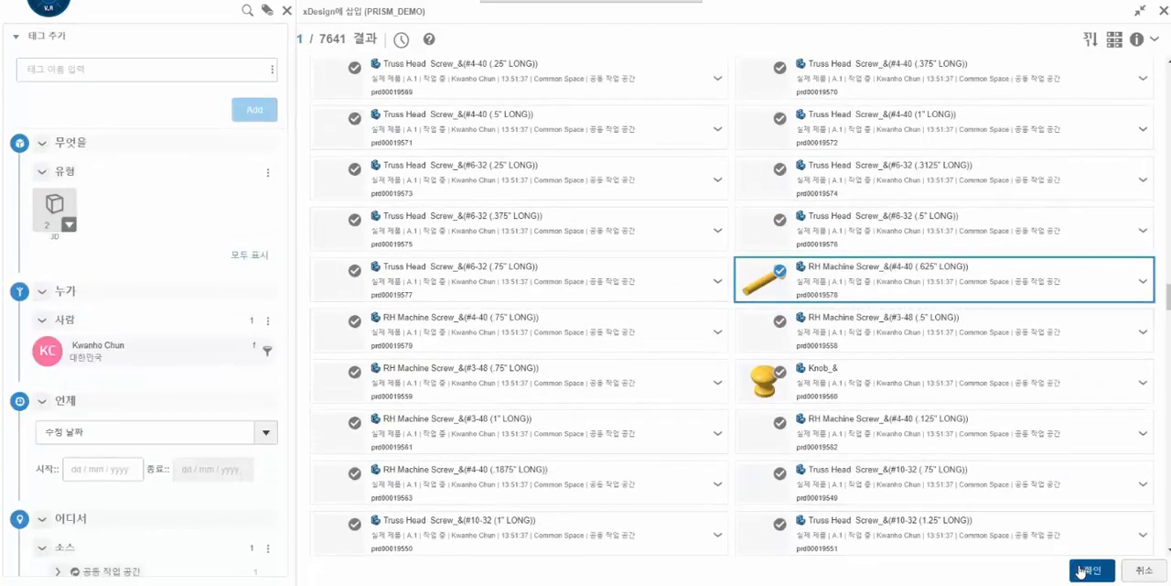
click(1087, 570)
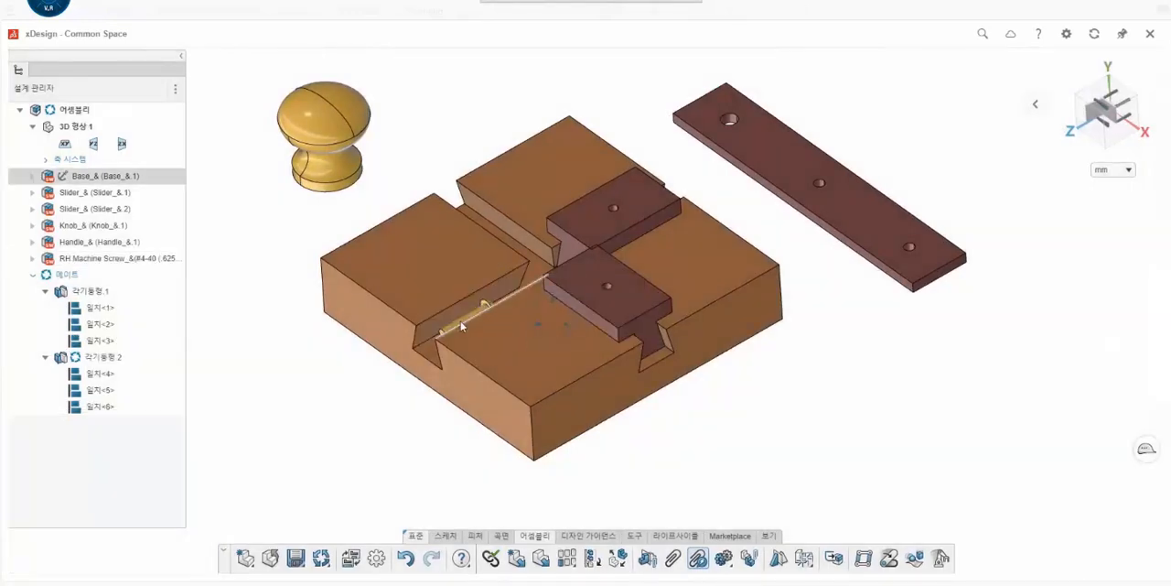
- Move the RH machine screw out of the base to the open space beside the handle, and place a second copy next to it
click(462, 327)
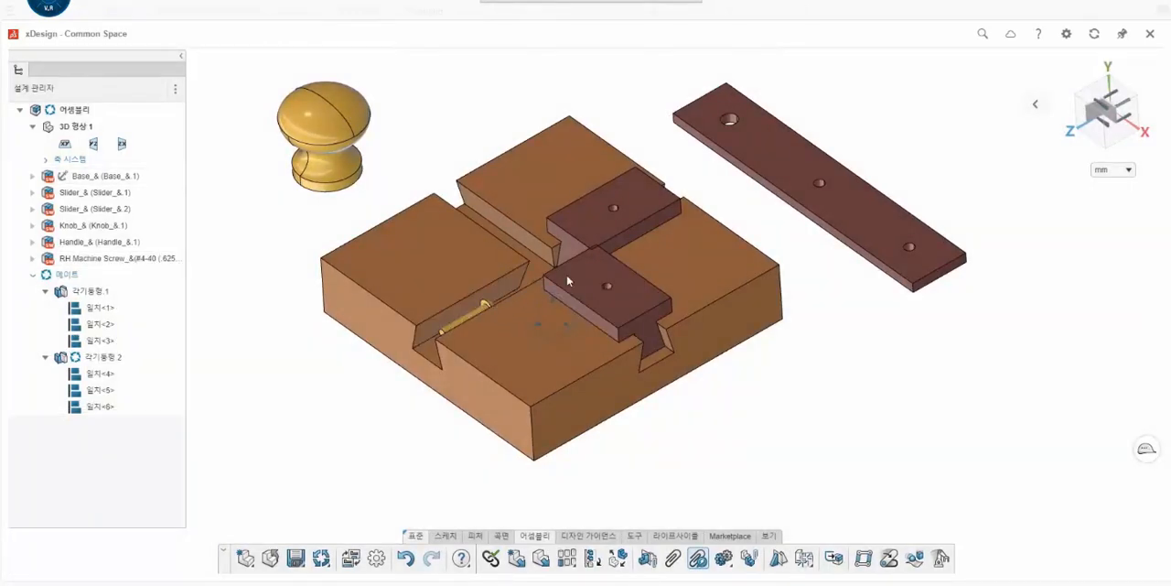
scroll(512, 302, up, 5)
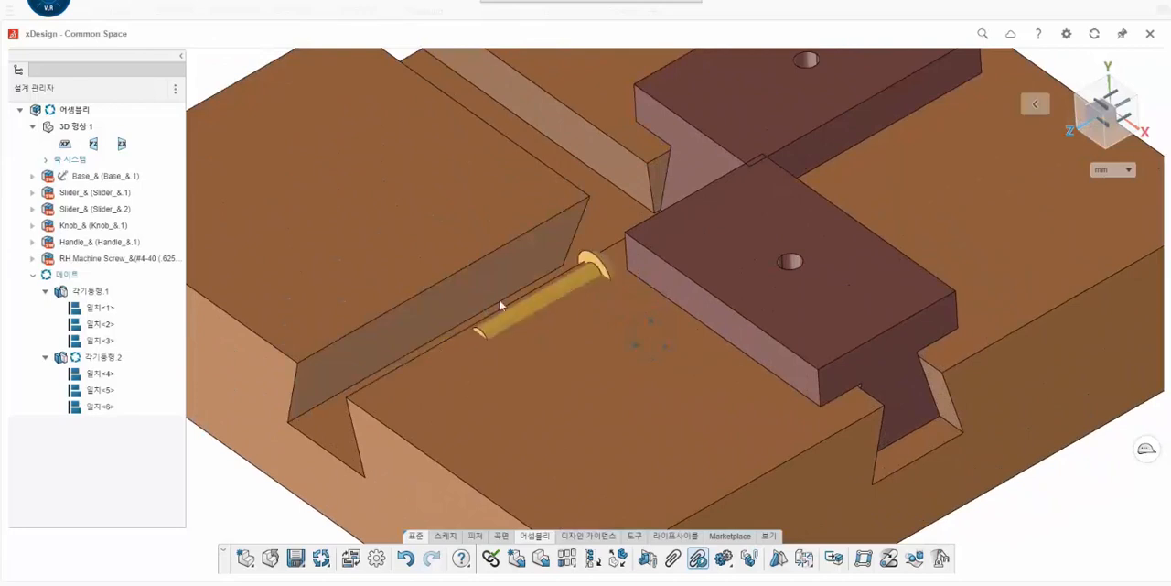
drag(542, 301, 1087, 488)
scroll(1052, 444, down, 5)
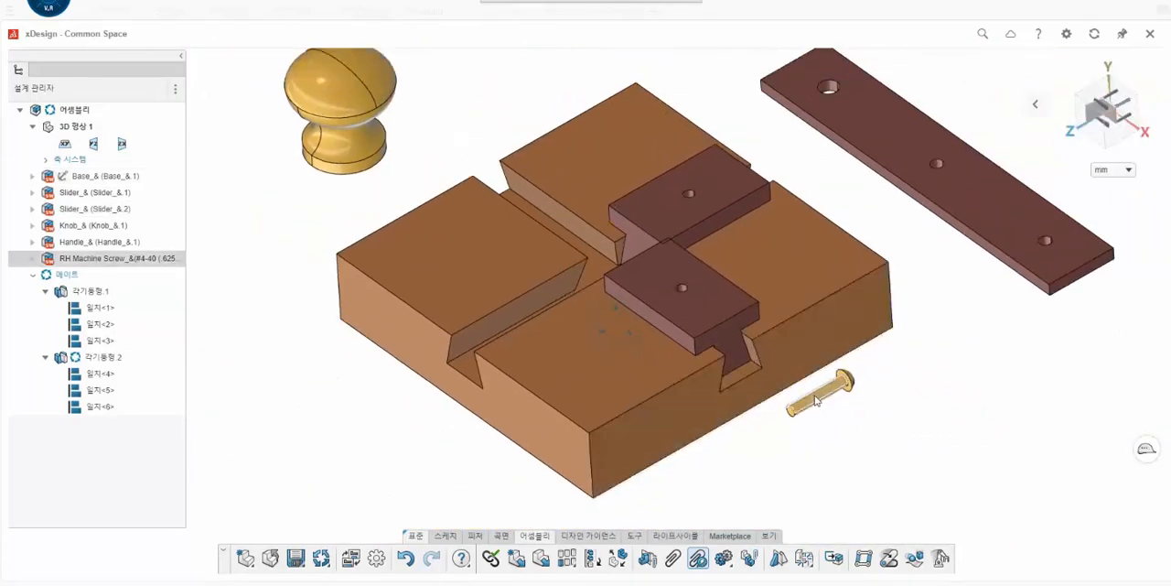
drag(817, 400, 956, 94)
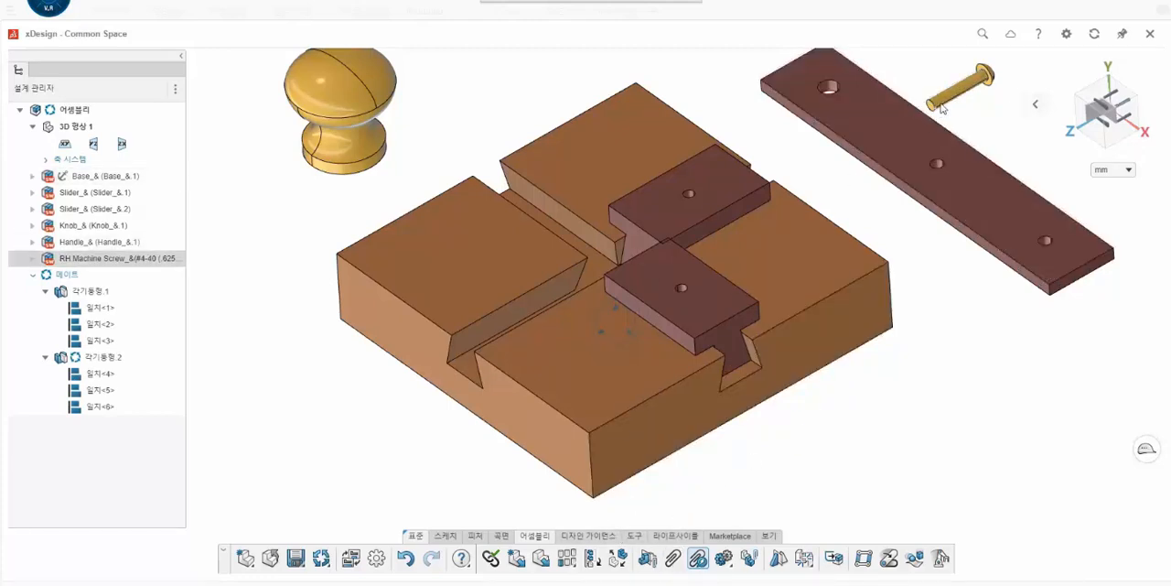
ctrl+drag(948, 100, 990, 128)
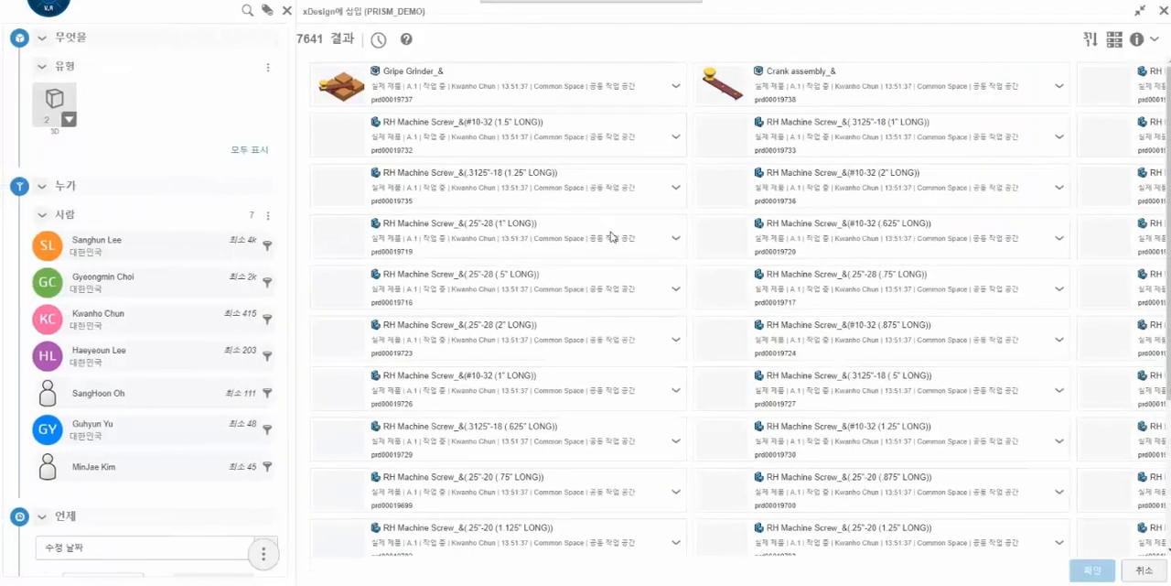
- Find the existing part Truss Head Screw_&(#8-32 (.5" LONG)) in the database list and insert it into the assembly
scroll(612, 237, down, 5)
scroll(613, 241, up, 5)
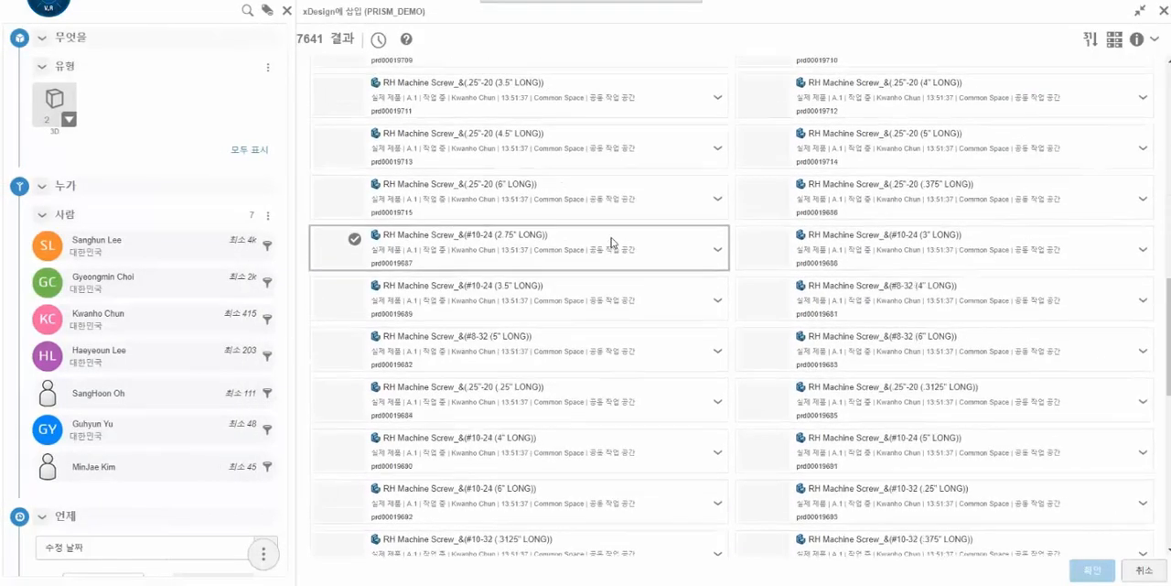
scroll(612, 242, down, 3)
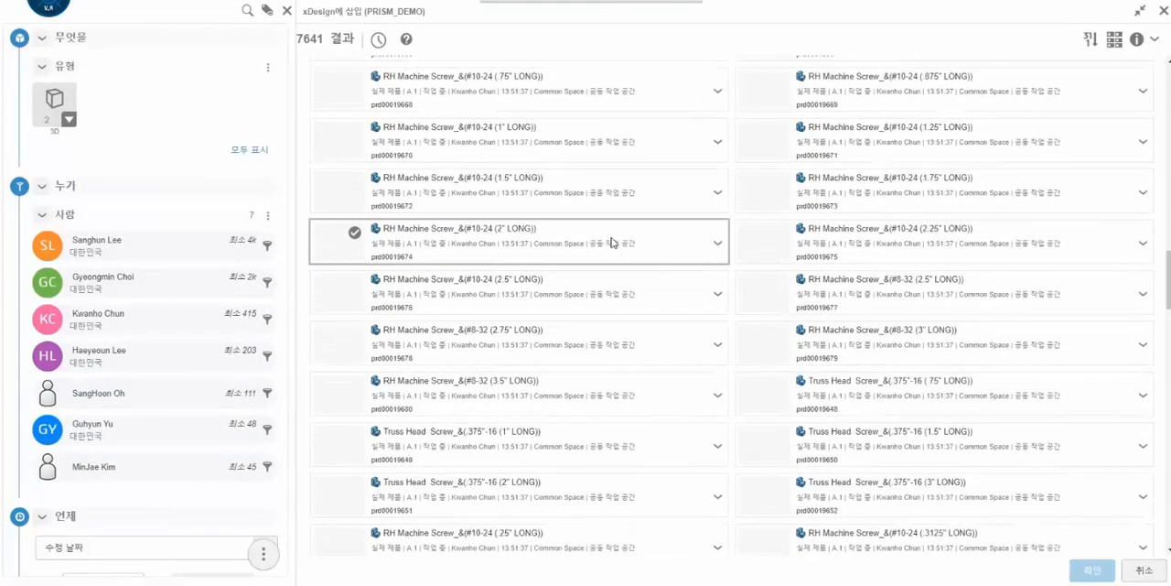
scroll(612, 241, down, 3)
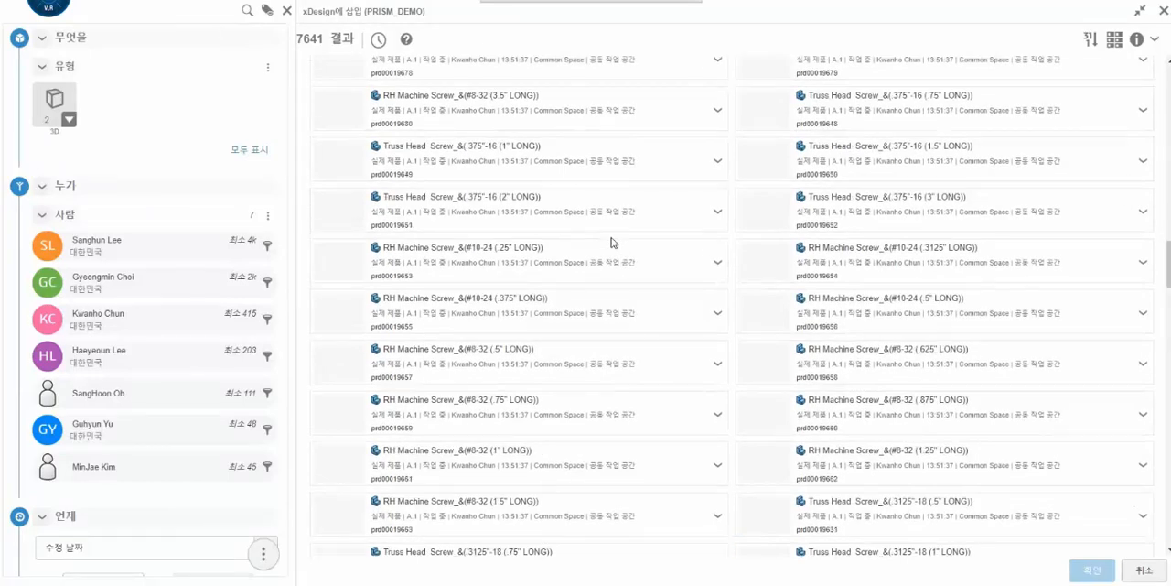
scroll(612, 242, down, 5)
scroll(613, 241, down, 5)
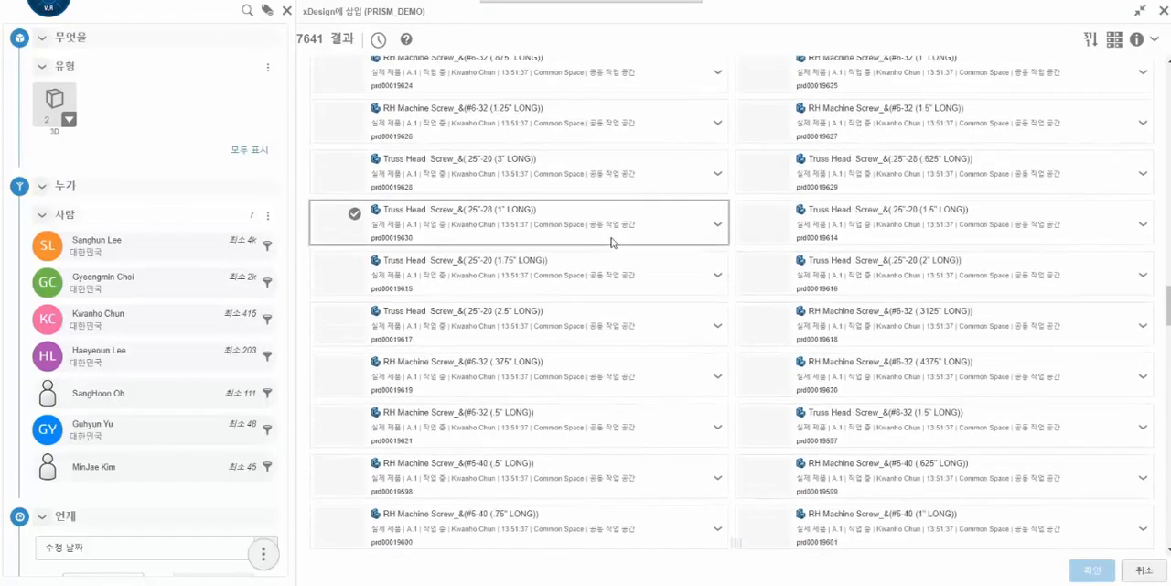
scroll(612, 242, down, 5)
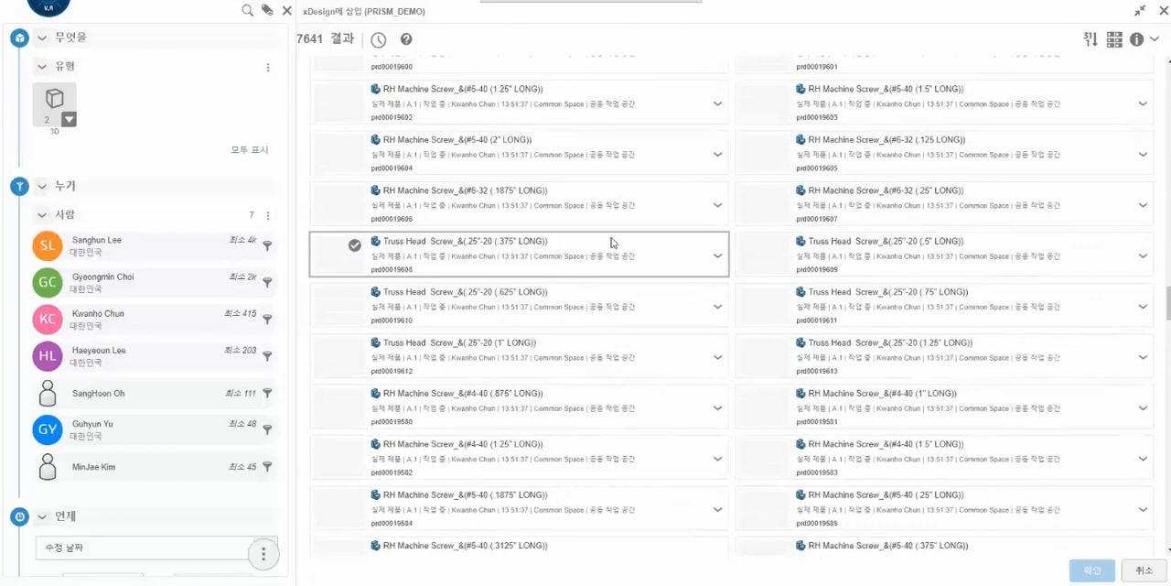
scroll(612, 242, down, 5)
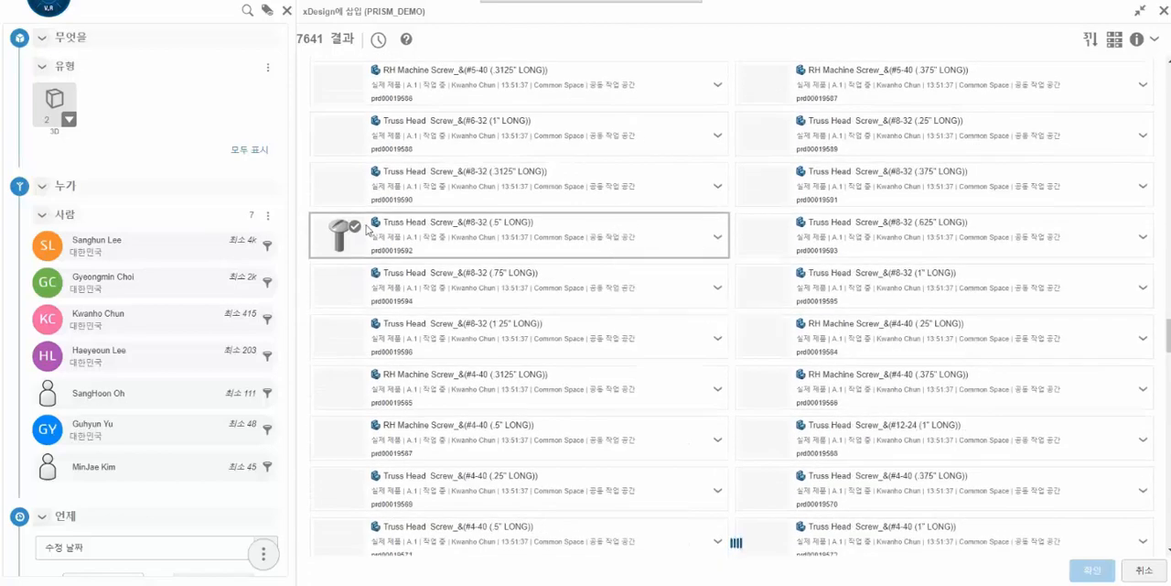
click(613, 239)
click(1092, 570)
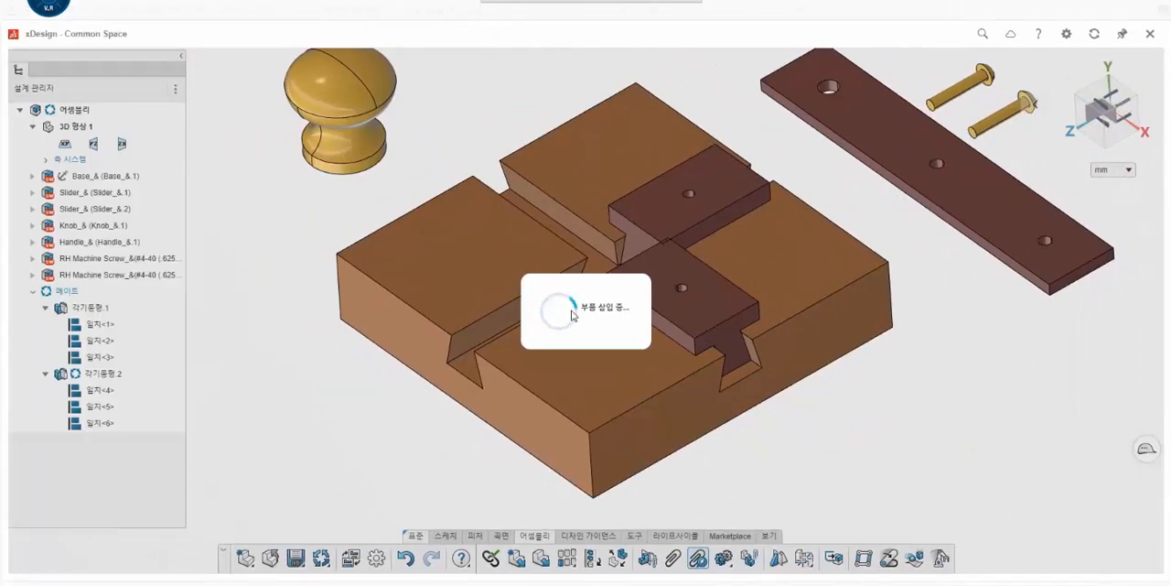
- Move the truss head screw out of the base to the open space above the handle's large-hole end
scroll(572, 311, up, 5)
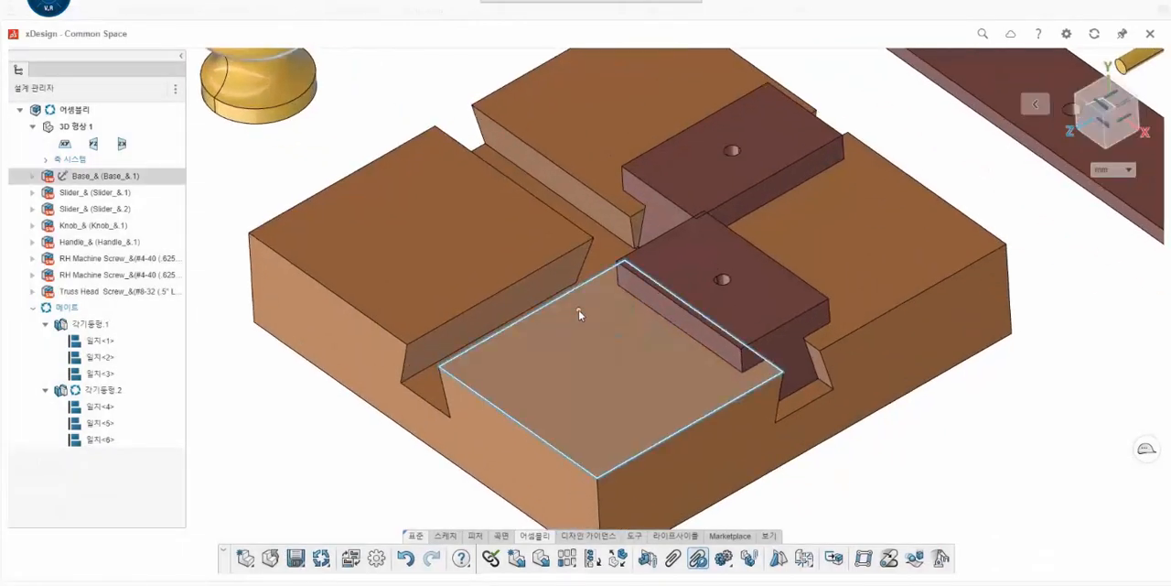
middle_drag(579, 314, 669, 205)
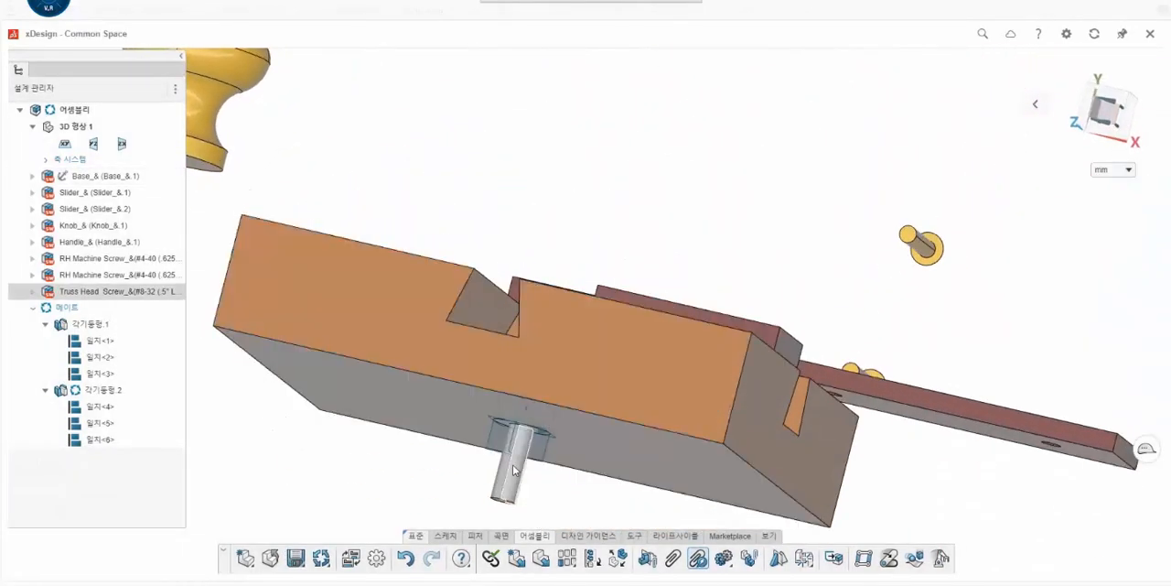
drag(513, 470, 924, 485)
scroll(846, 426, down, 5)
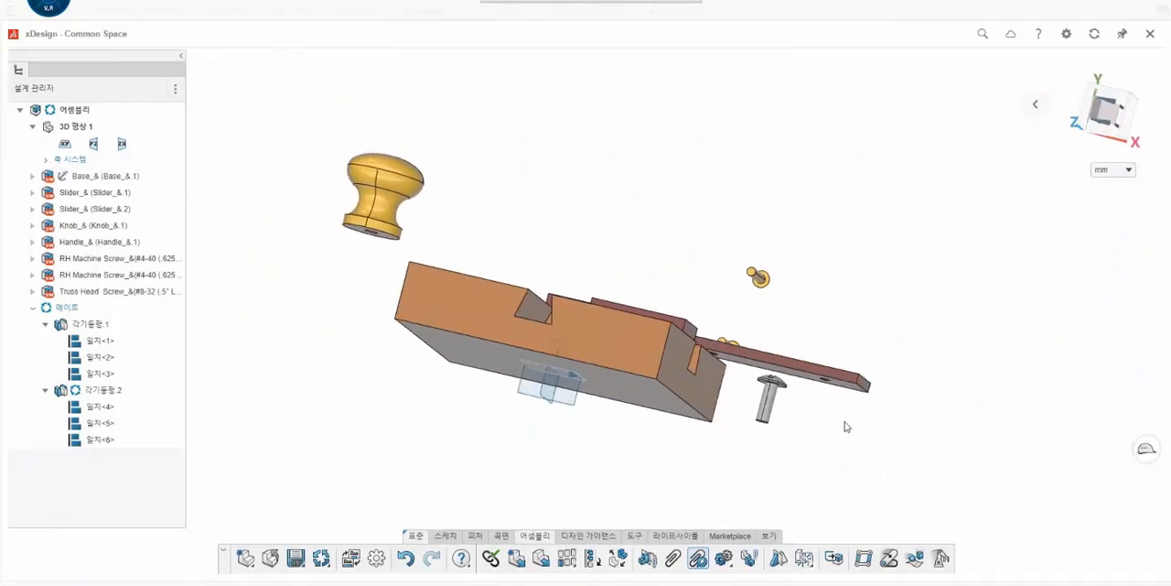
middle_drag(855, 385, 785, 493)
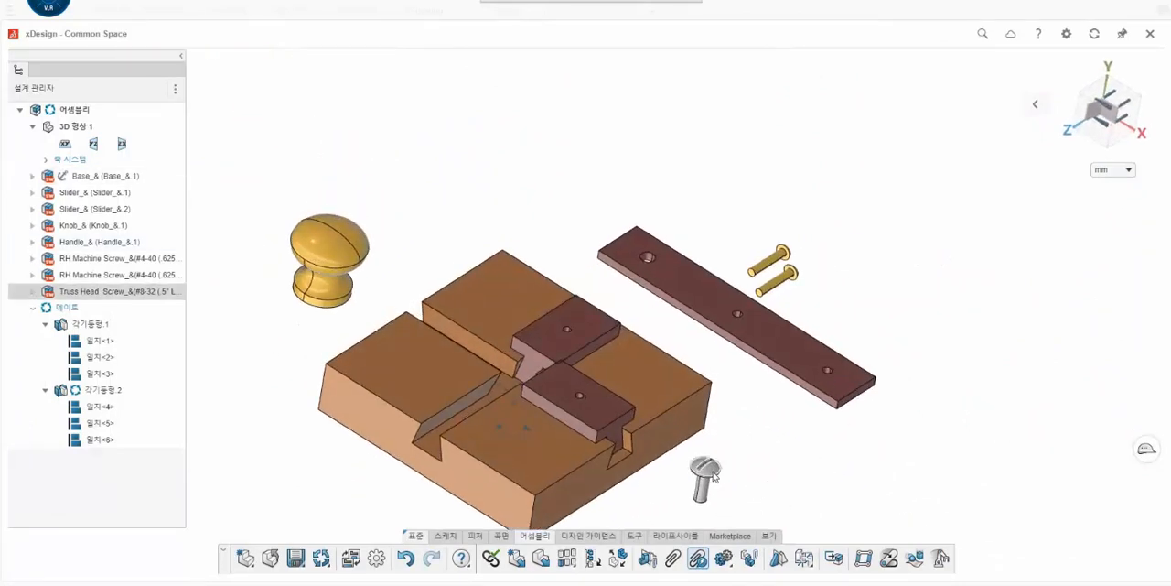
drag(713, 476, 693, 185)
scroll(690, 214, up, 2)
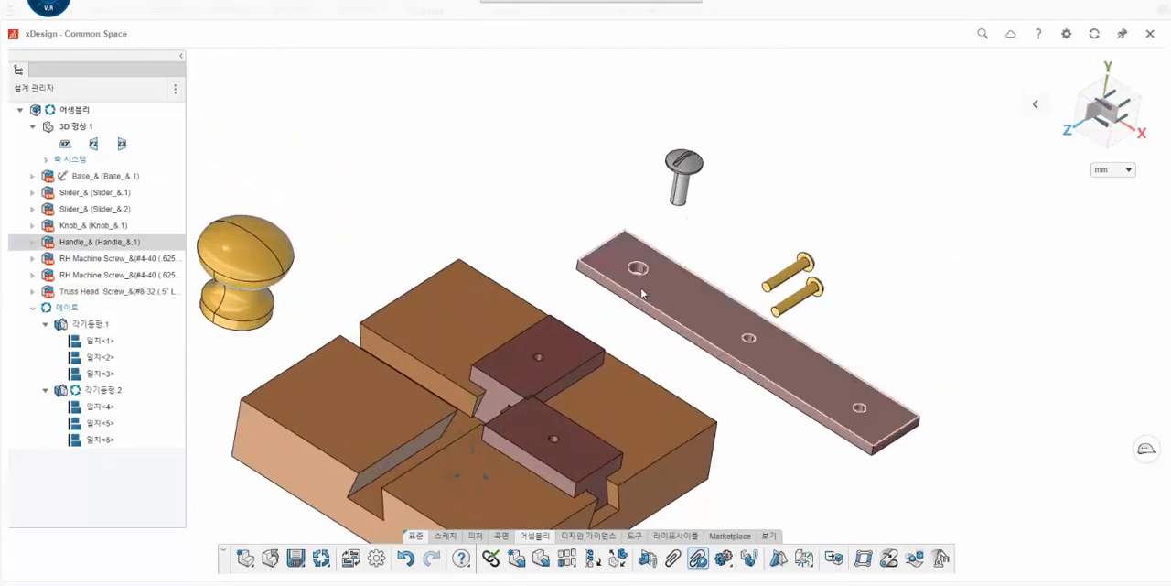
- Move the knob beside the truss head screw and mate its bottom hole concentric with the handle's large hole
drag(243, 274, 532, 170)
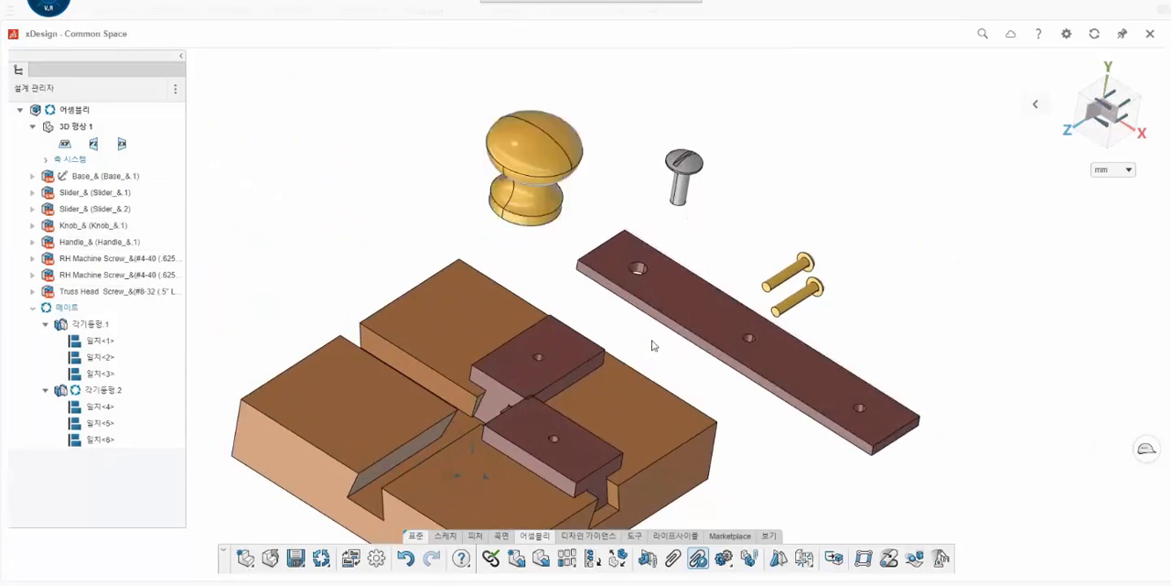
middle_drag(652, 345, 543, 181)
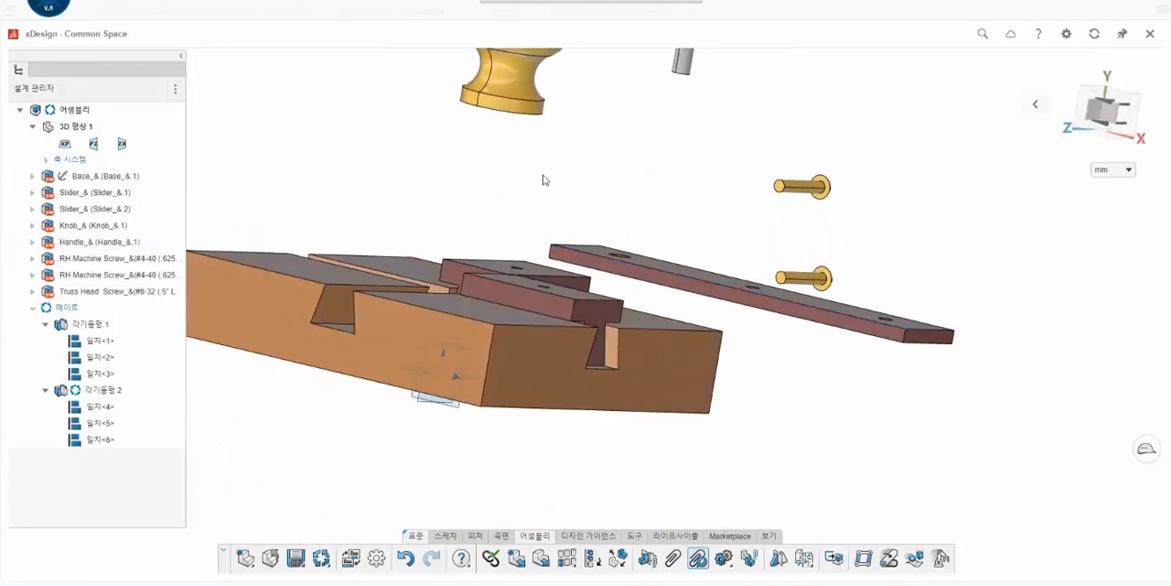
scroll(544, 180, down, 4)
middle_drag(587, 234, 520, 155)
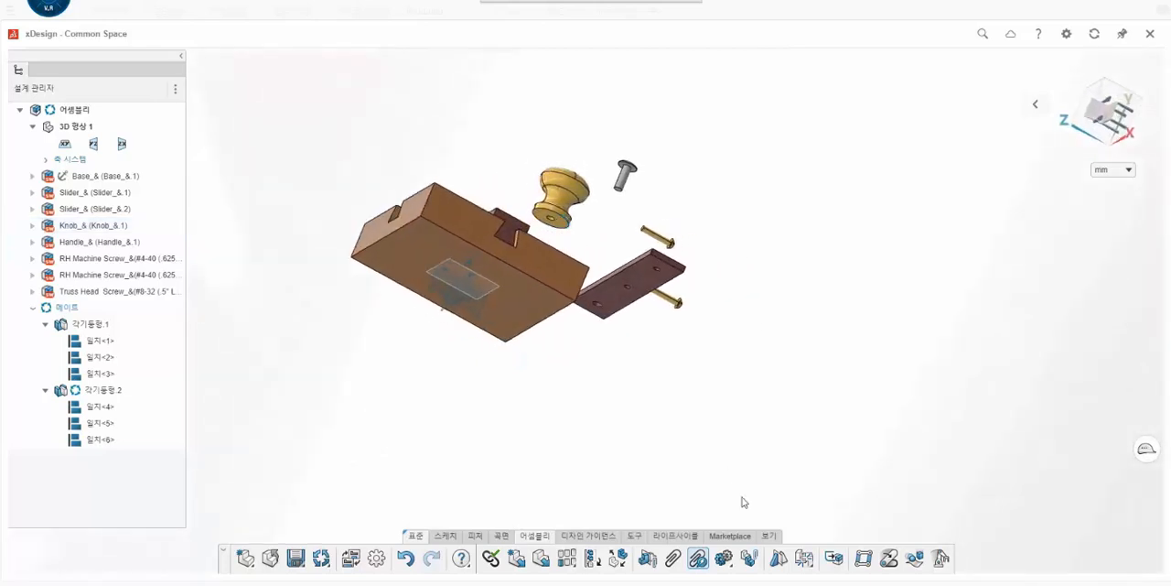
click(673, 559)
scroll(561, 227, up, 5)
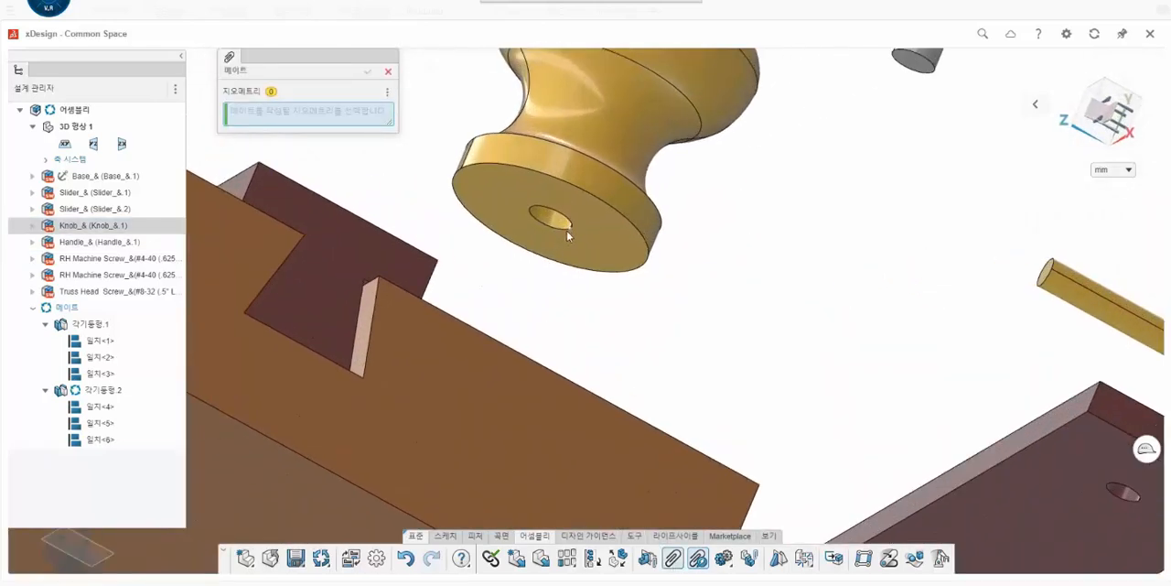
click(553, 225)
scroll(744, 411, down, 3)
scroll(723, 384, up, 5)
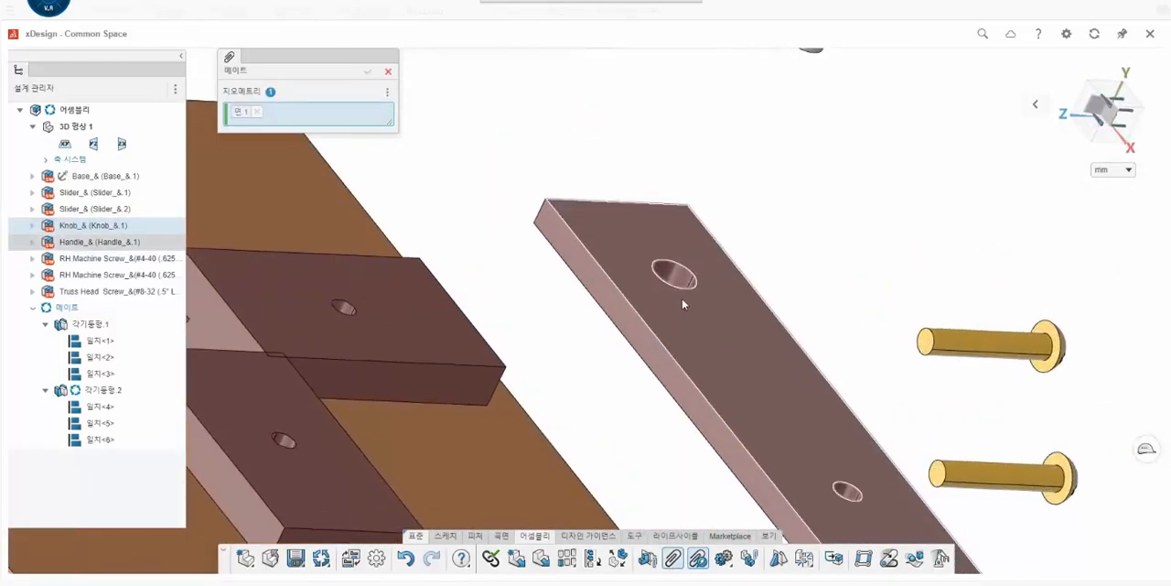
scroll(731, 350, down, 3)
scroll(615, 320, up, 5)
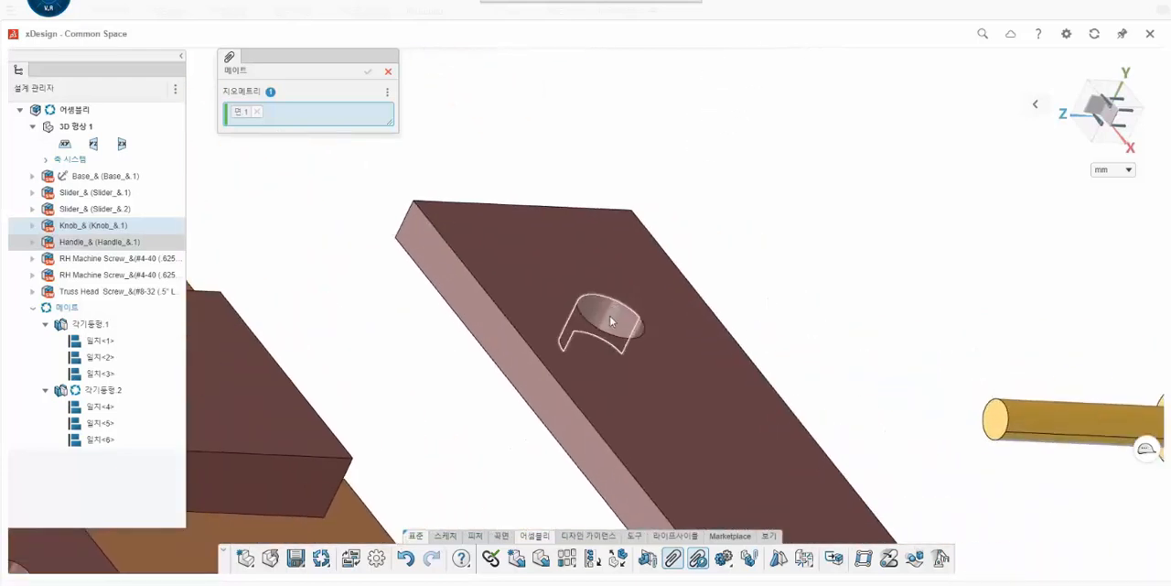
click(612, 322)
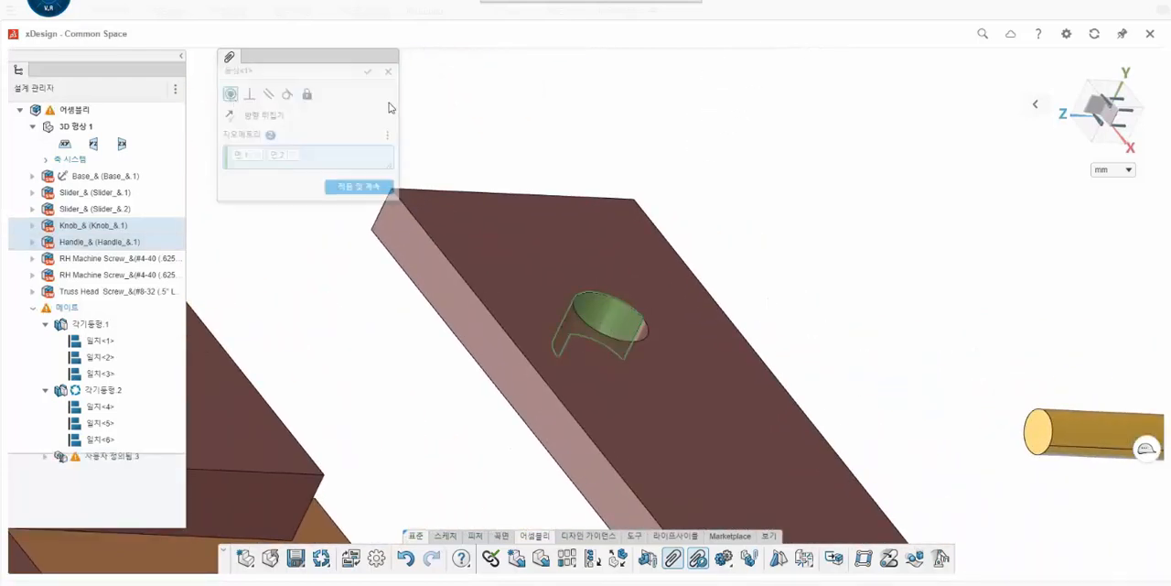
click(367, 72)
- Mate the knob's flat bottom face coincident with the handle's top face
scroll(561, 193, down, 5)
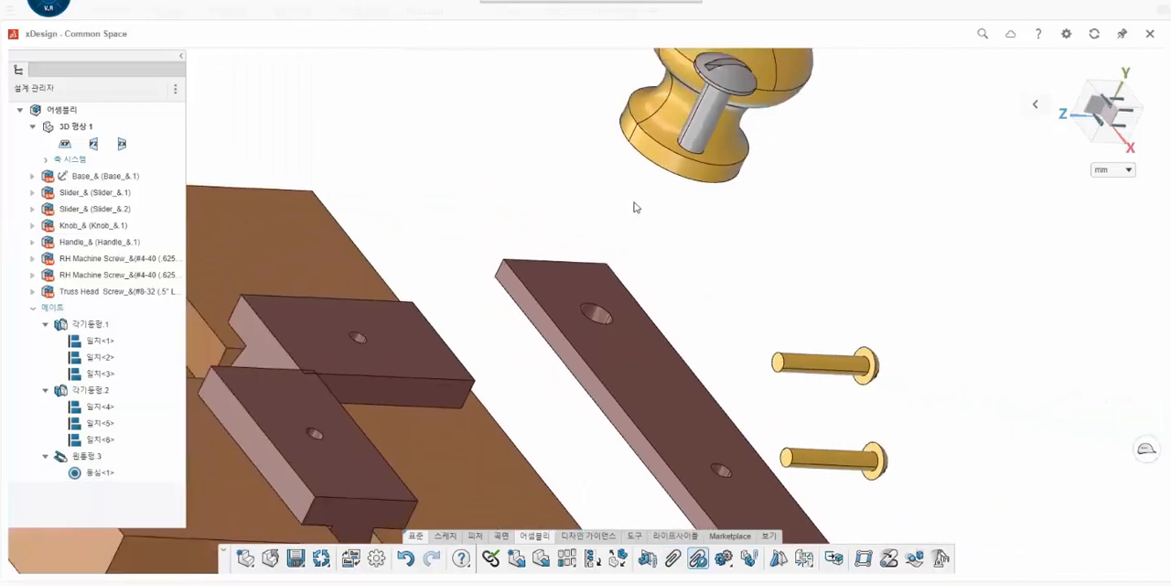
middle_drag(648, 178, 674, 282)
click(691, 295)
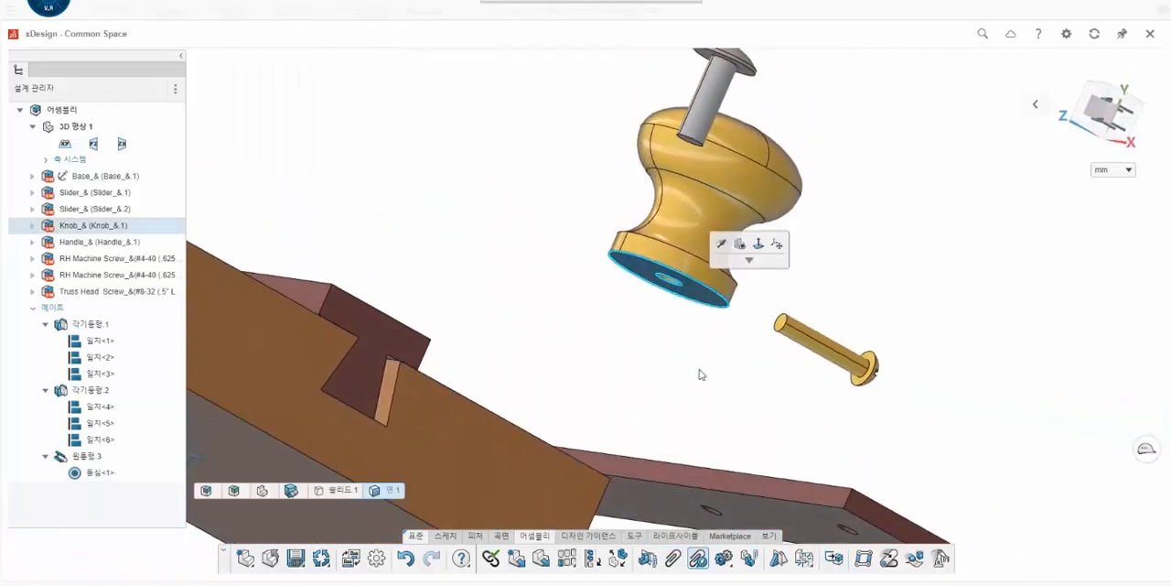
click(673, 558)
mouse_move(654, 372)
middle_down()
mouse_move(652, 452)
mouse_move(639, 366)
middle_up()
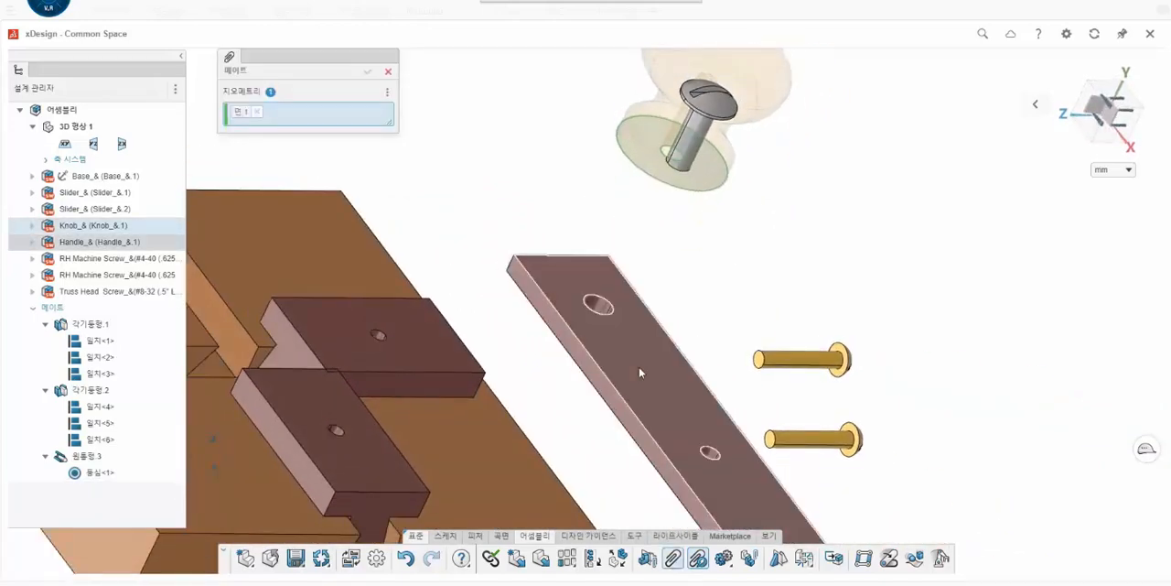
click(639, 367)
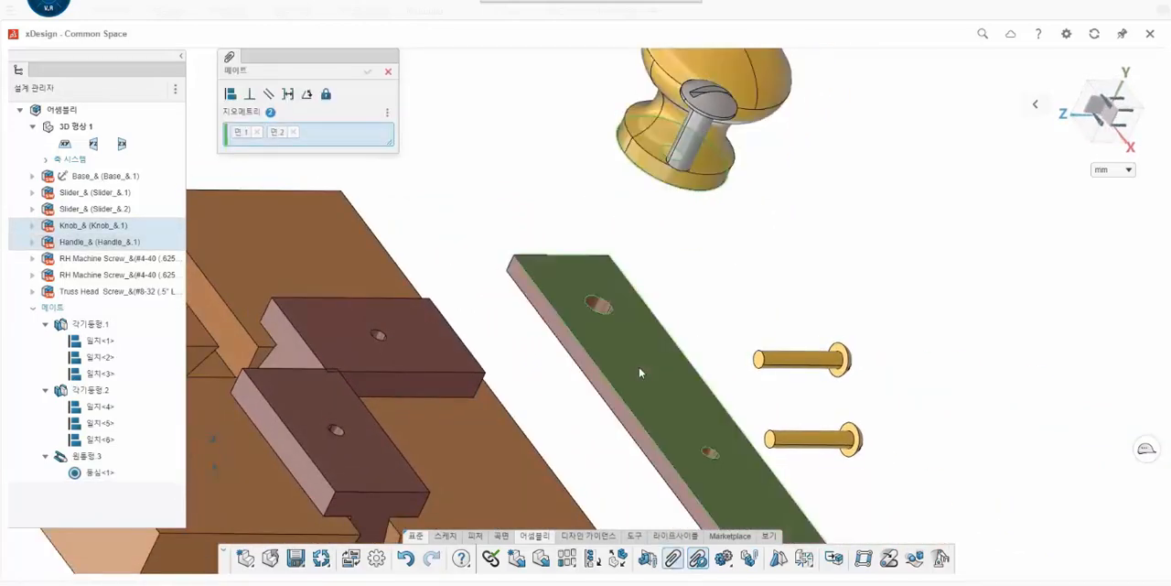
click(367, 71)
- Move the truss head screw to the open space below the handle's large-hole end
click(693, 133)
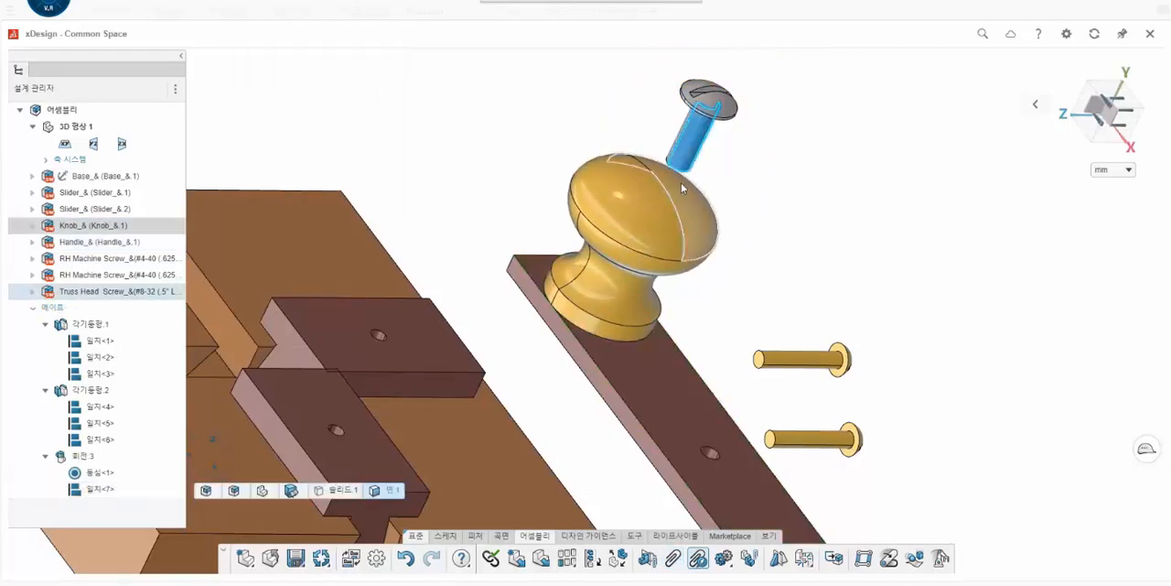
scroll(680, 188, down, 2)
middle_drag(648, 290, 639, 151)
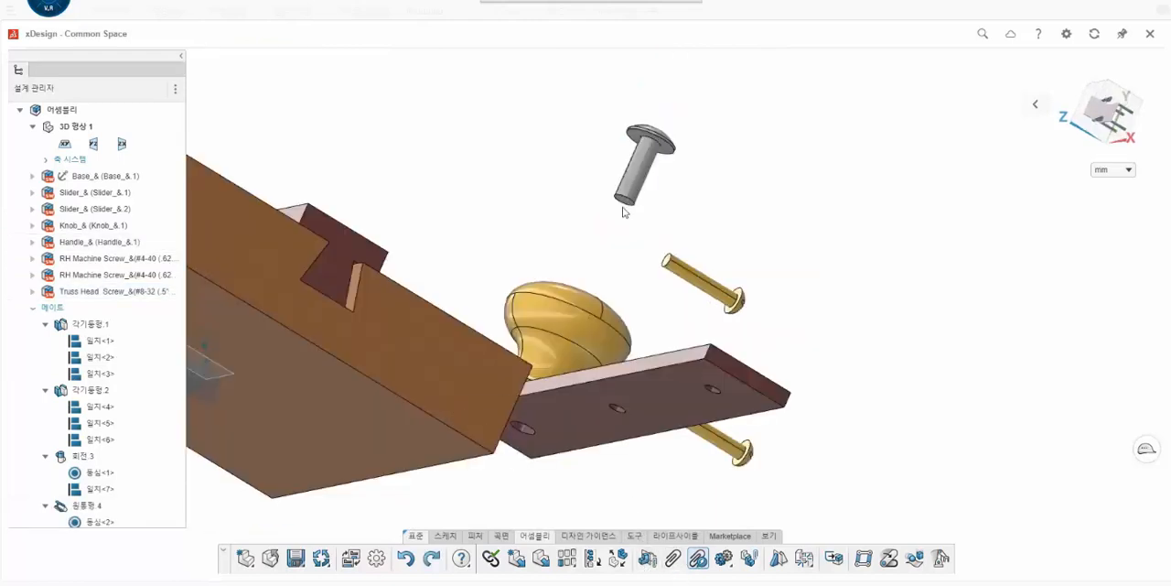
drag(622, 211, 549, 489)
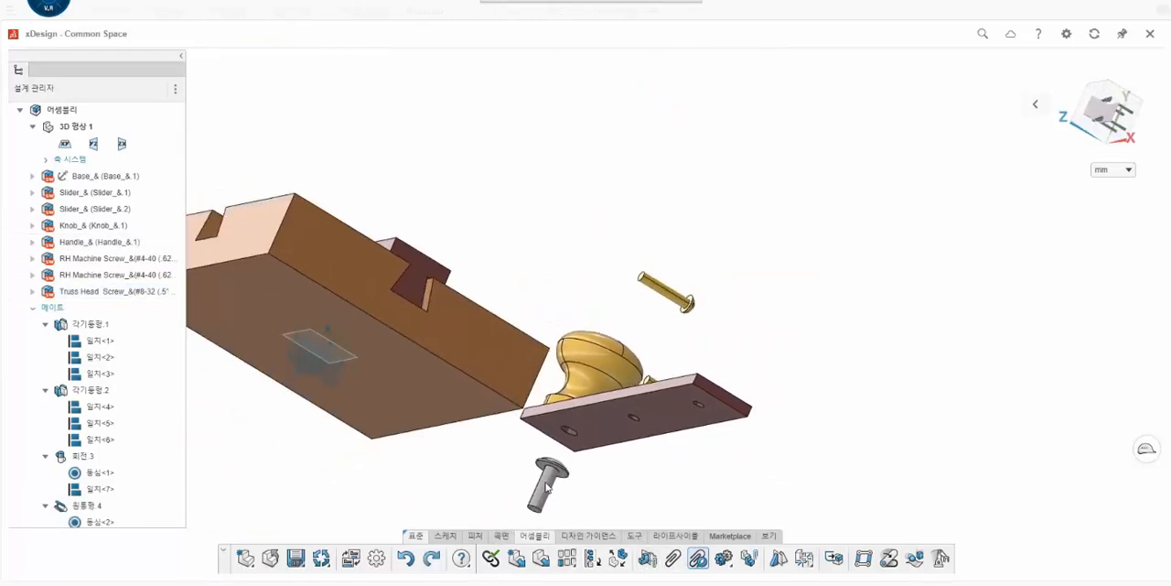
click(549, 490)
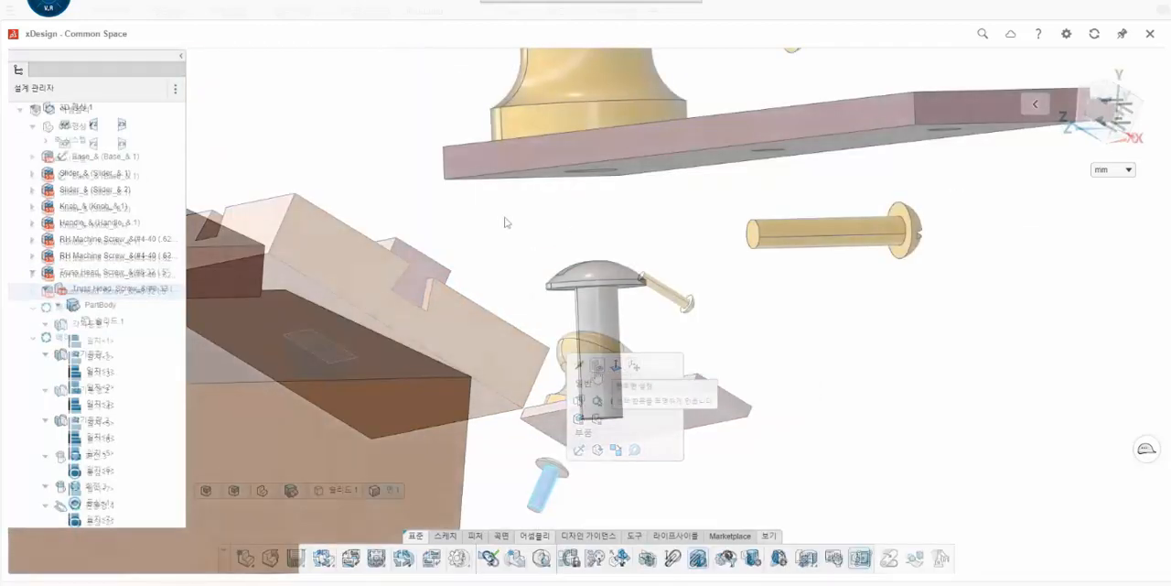
- Turn the truss head screw upside down so its shank points up toward the underside of the handle
click(602, 273)
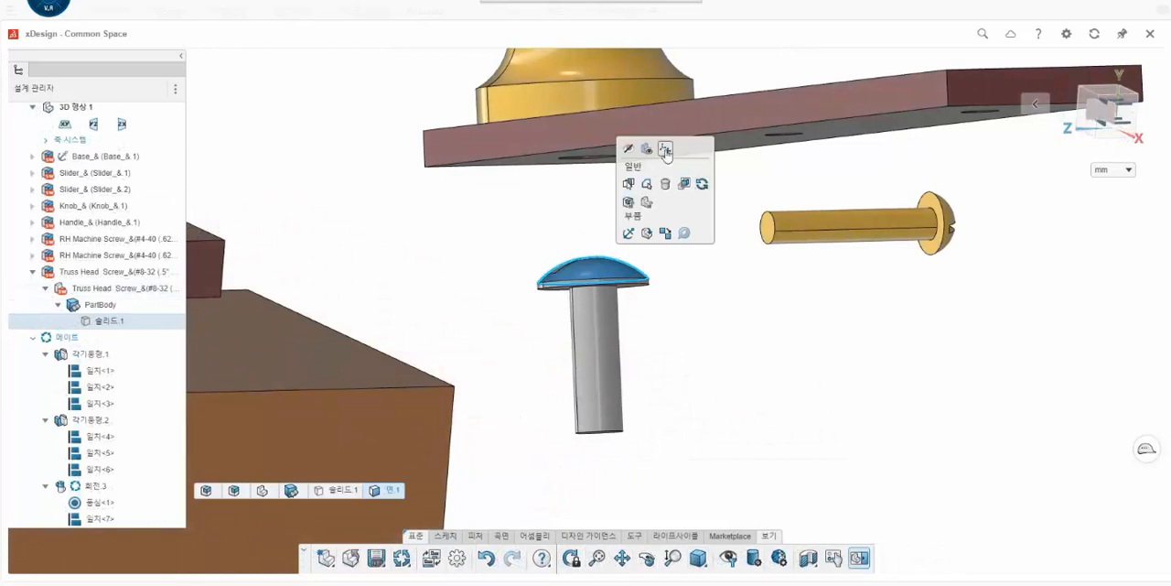
click(666, 149)
drag(606, 273, 582, 359)
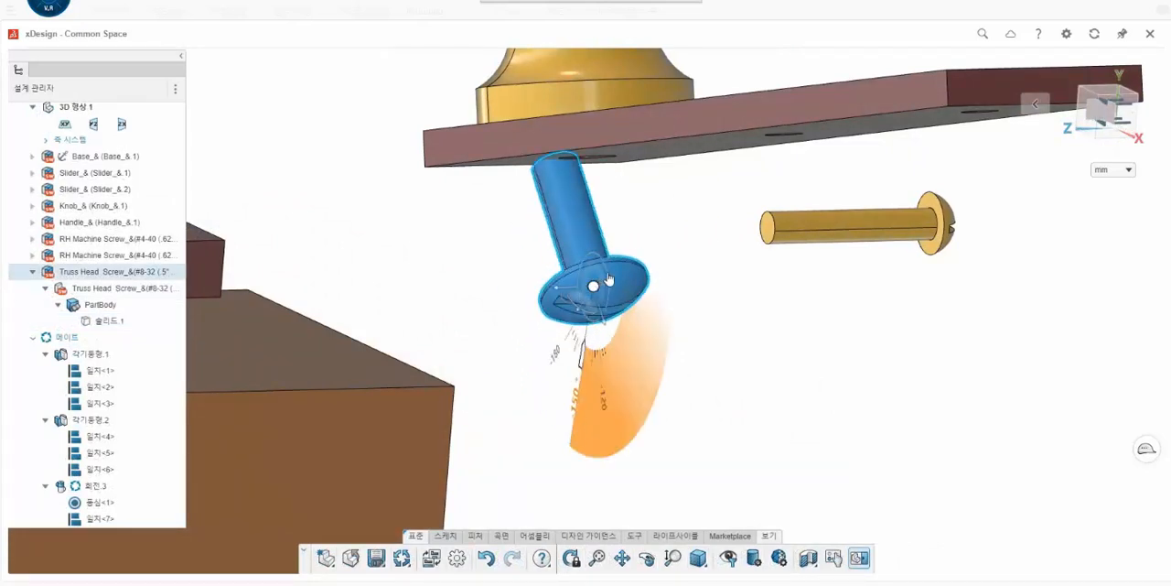
mouse_move(610, 279)
mouse_down()
mouse_move(627, 268)
mouse_move(625, 293)
mouse_up()
click(652, 237)
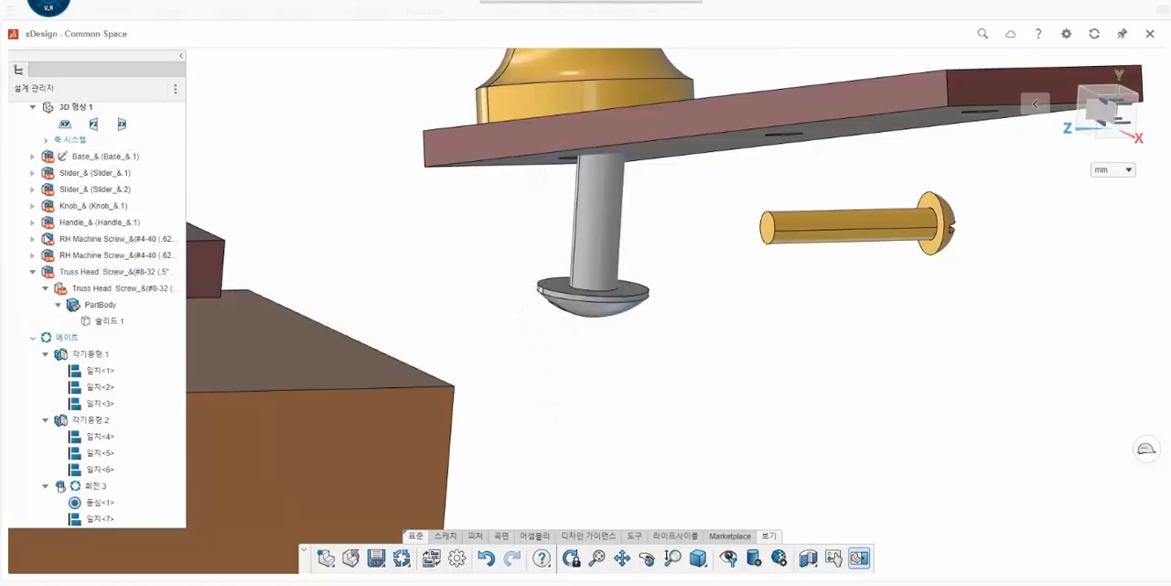
- Mate the truss head screw's shank concentric with the handle's large hole
scroll(653, 194, down, 1)
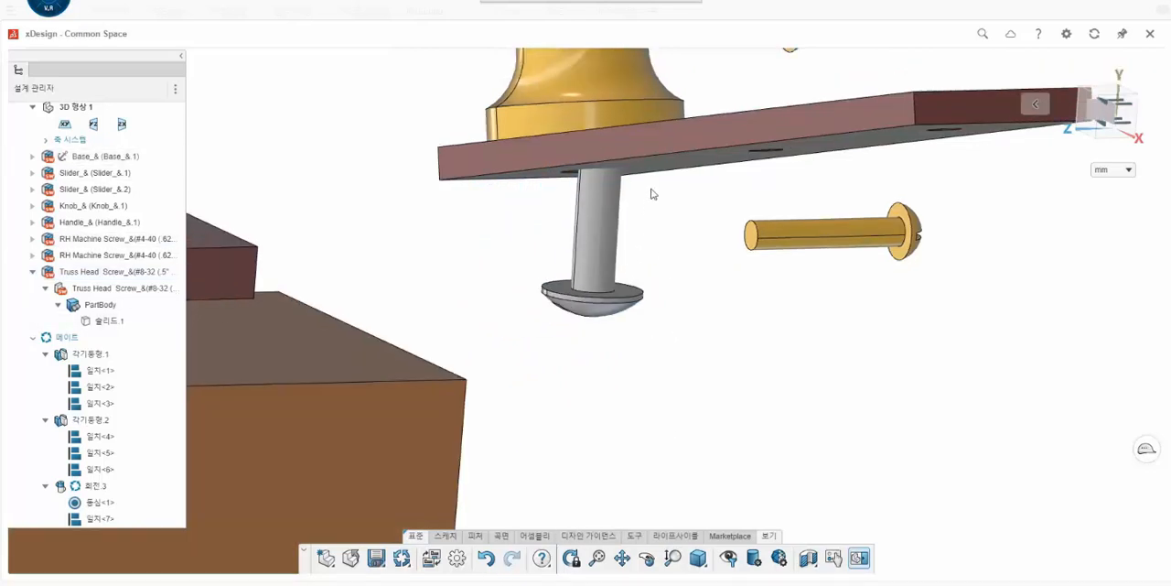
scroll(654, 194, up, 3)
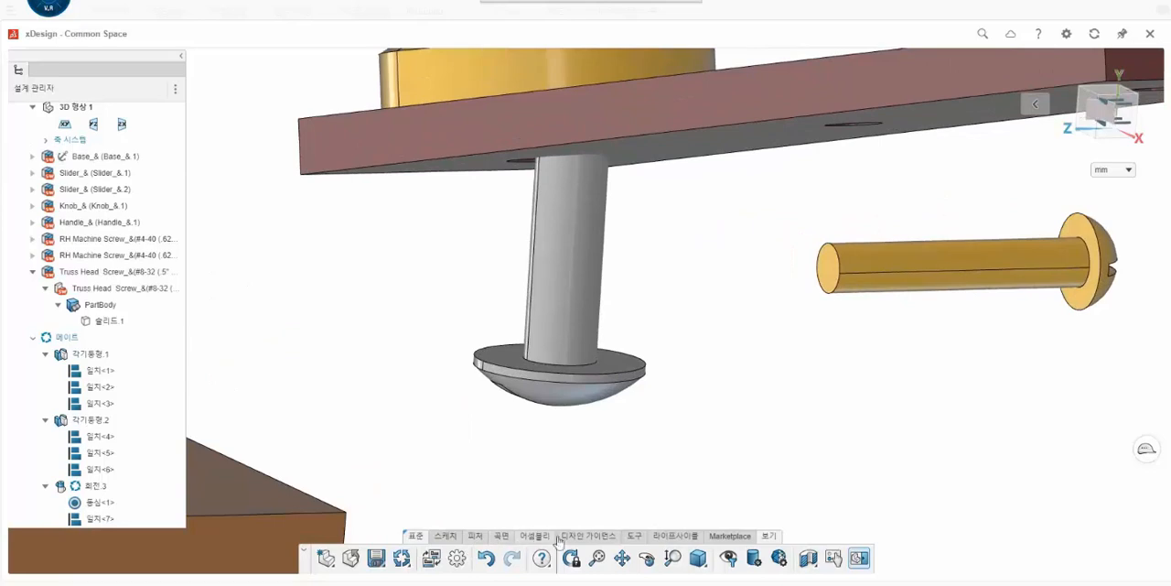
click(586, 537)
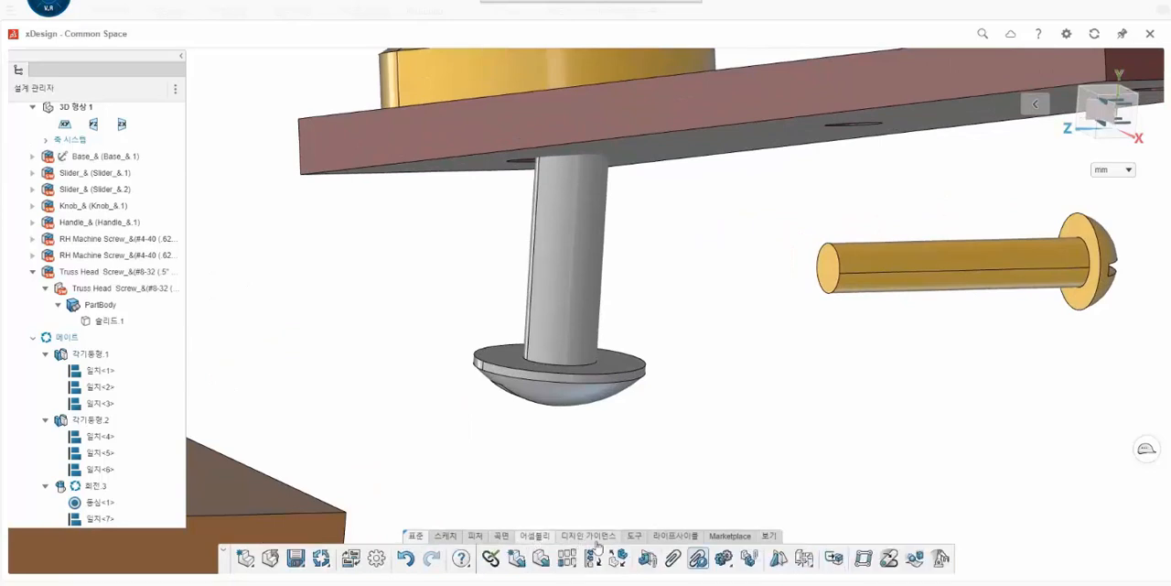
click(578, 263)
scroll(532, 157, up, 4)
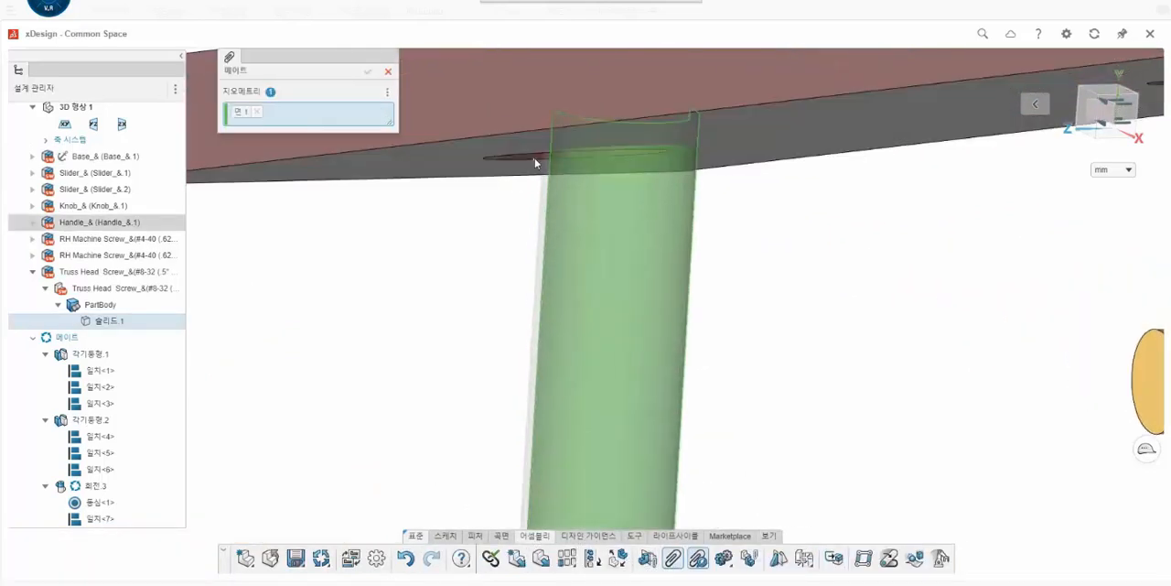
scroll(533, 158, up, 4)
click(541, 150)
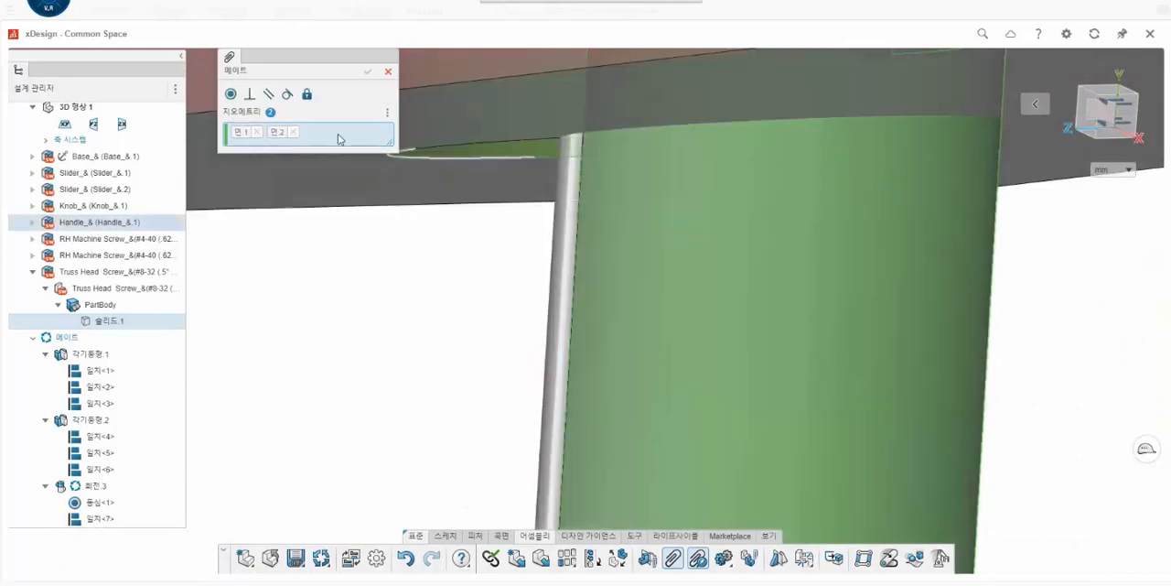
click(231, 94)
click(367, 70)
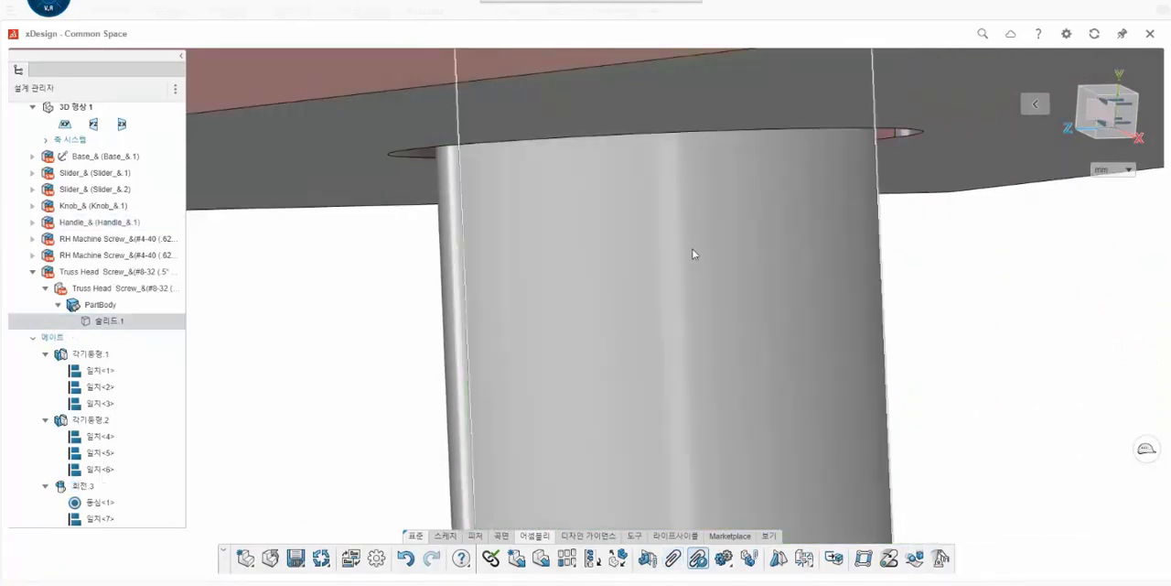
- Mate the flat underside of the truss head screw's head coincident with the handle's bottom face
scroll(672, 334, down, 3)
scroll(672, 333, down, 3)
scroll(645, 430, down, 2)
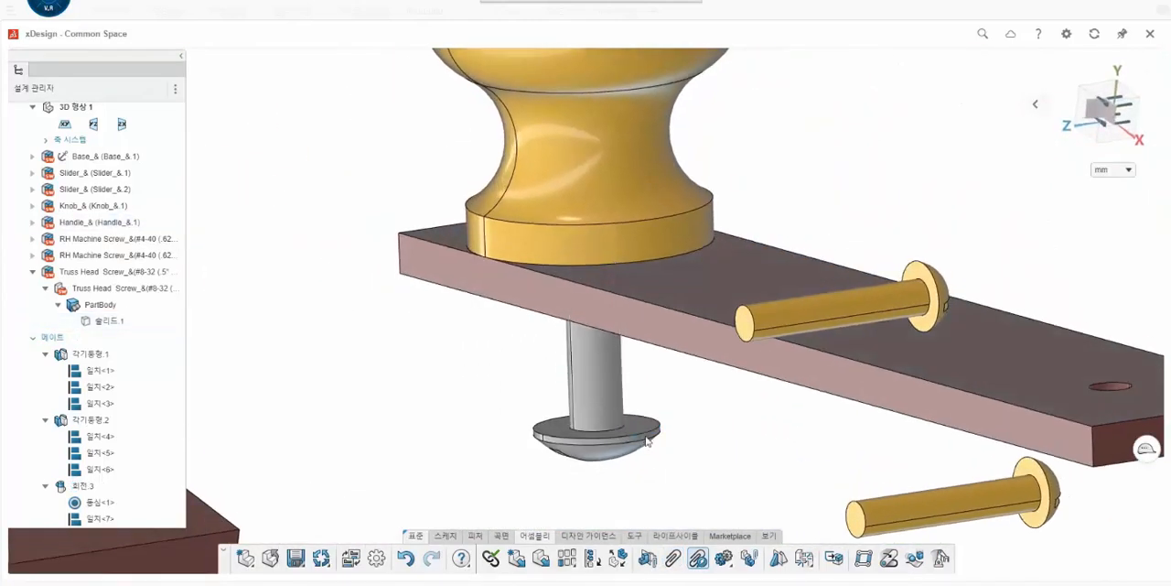
click(645, 429)
click(673, 559)
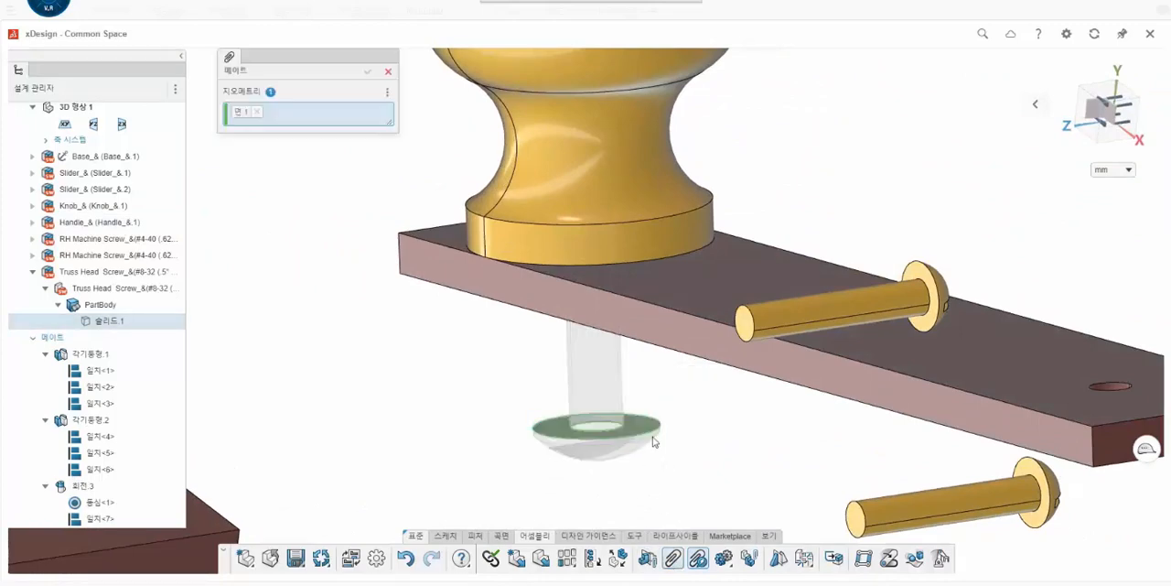
middle_drag(654, 439, 642, 457)
scroll(642, 452, up, 1)
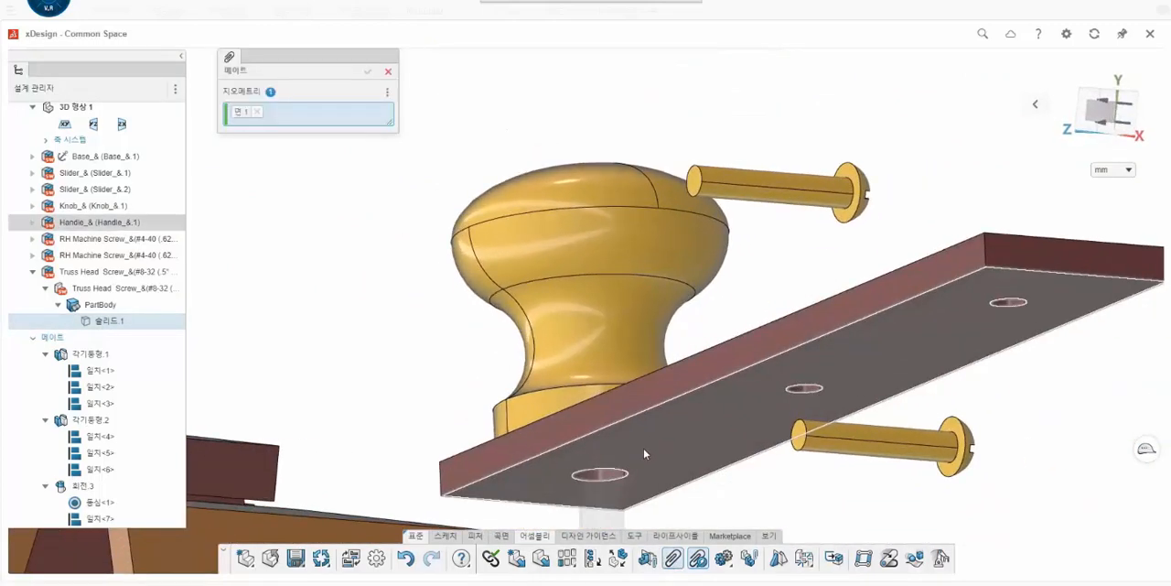
click(644, 447)
click(231, 94)
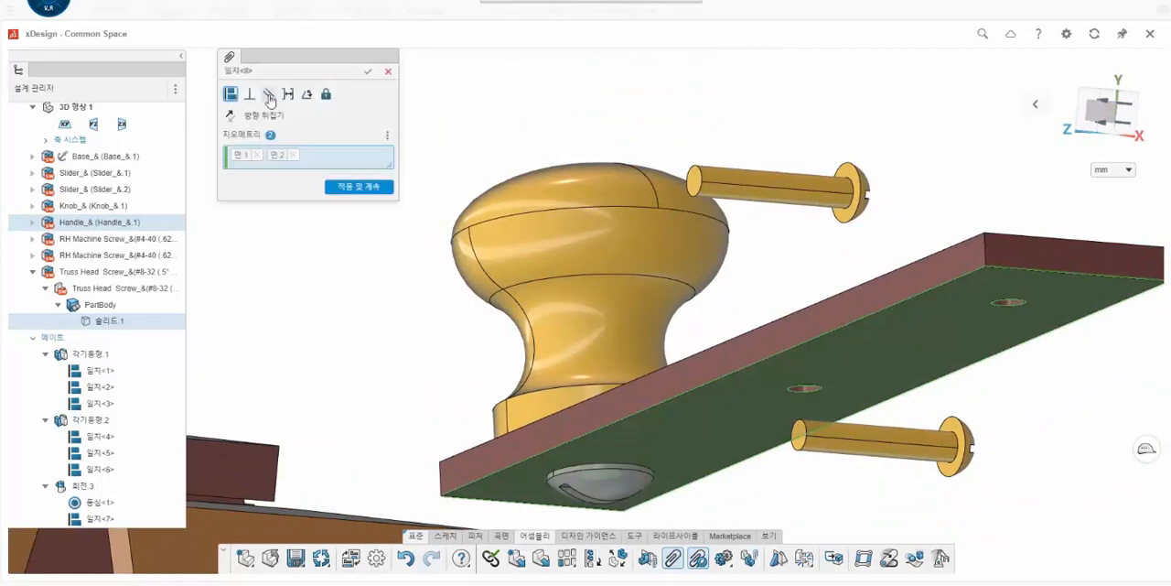
click(365, 72)
- Mate the first RH machine screw's shank concentric with the handle's middle hole, flipping the alignment so the head faces up
middle_drag(714, 311, 762, 294)
scroll(762, 294, up, 2)
click(801, 260)
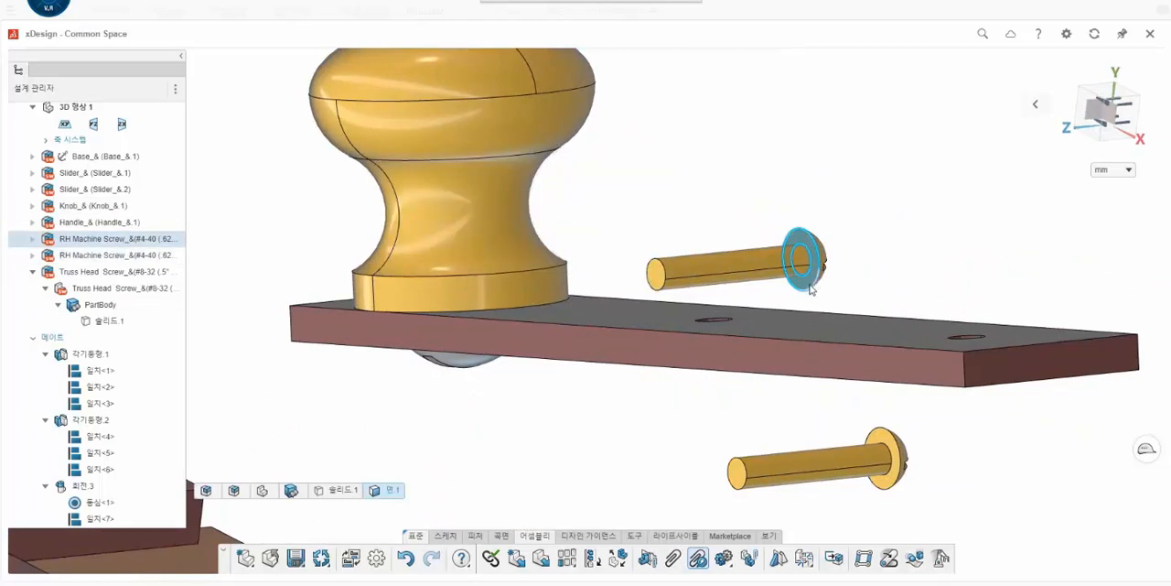
click(810, 288)
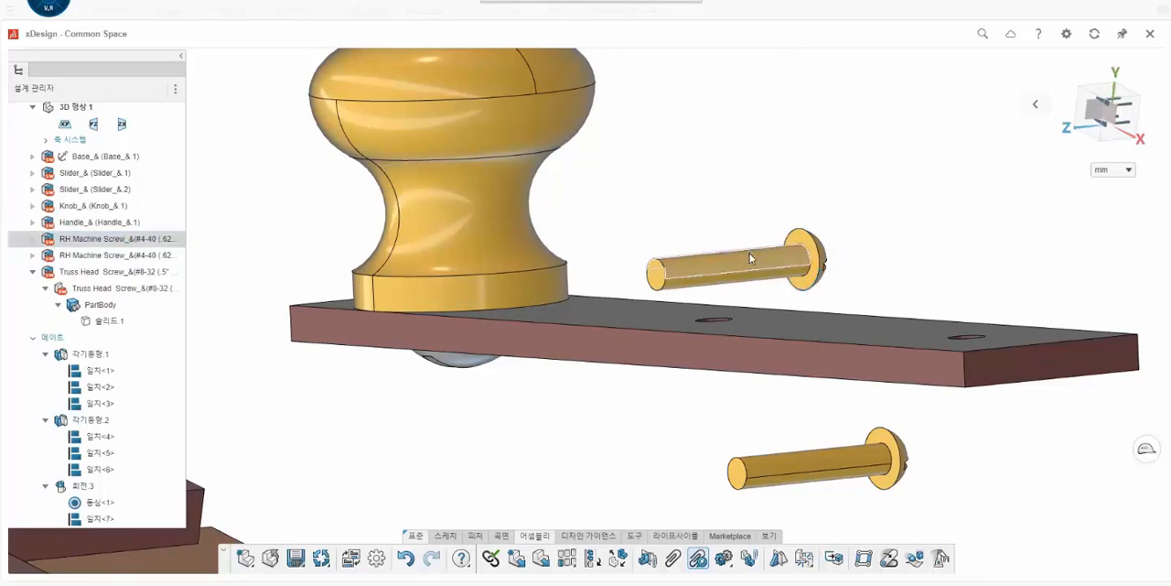
click(749, 255)
click(673, 558)
scroll(716, 319, up, 8)
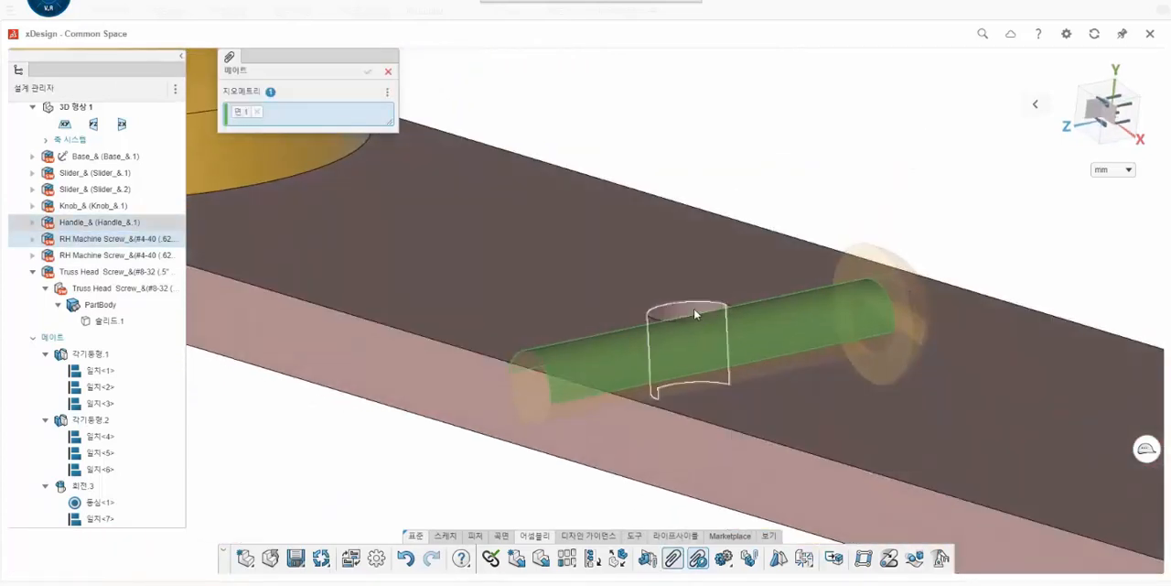
click(695, 314)
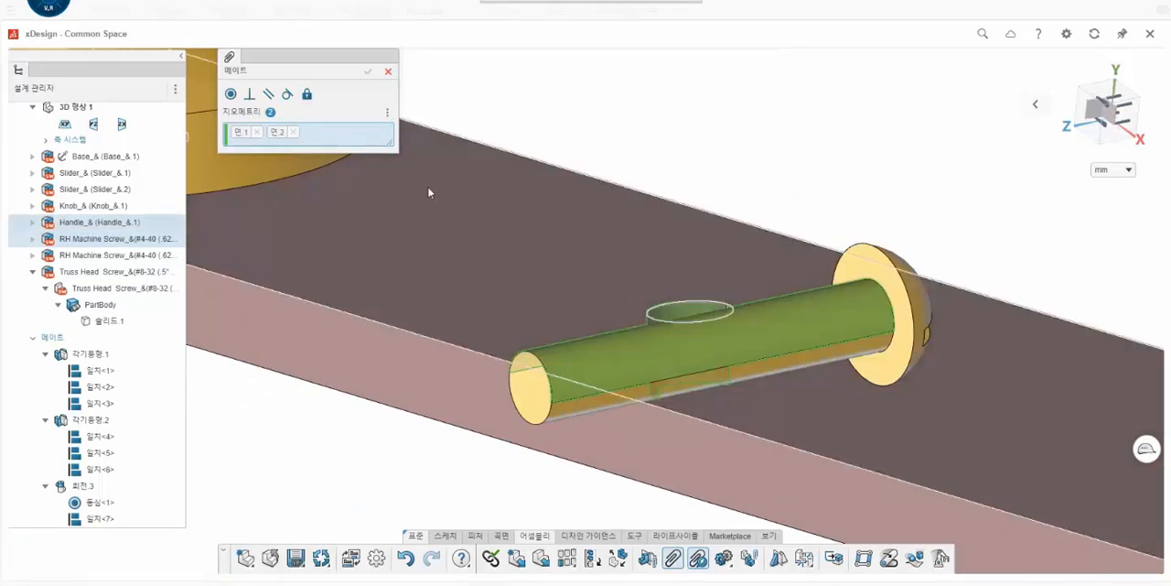
click(230, 94)
scroll(412, 165, down, 5)
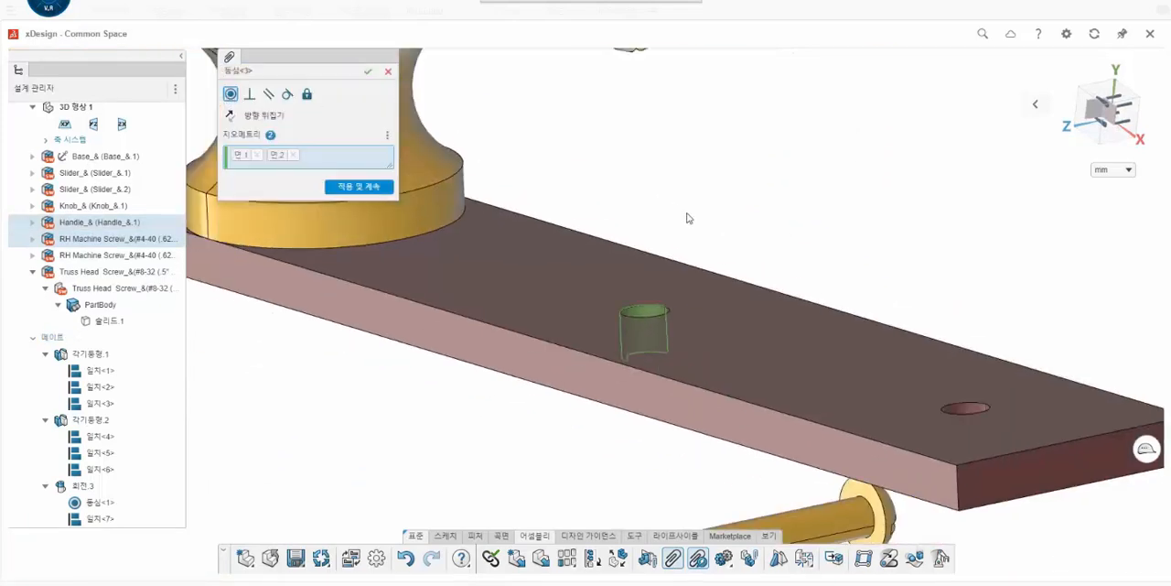
click(230, 114)
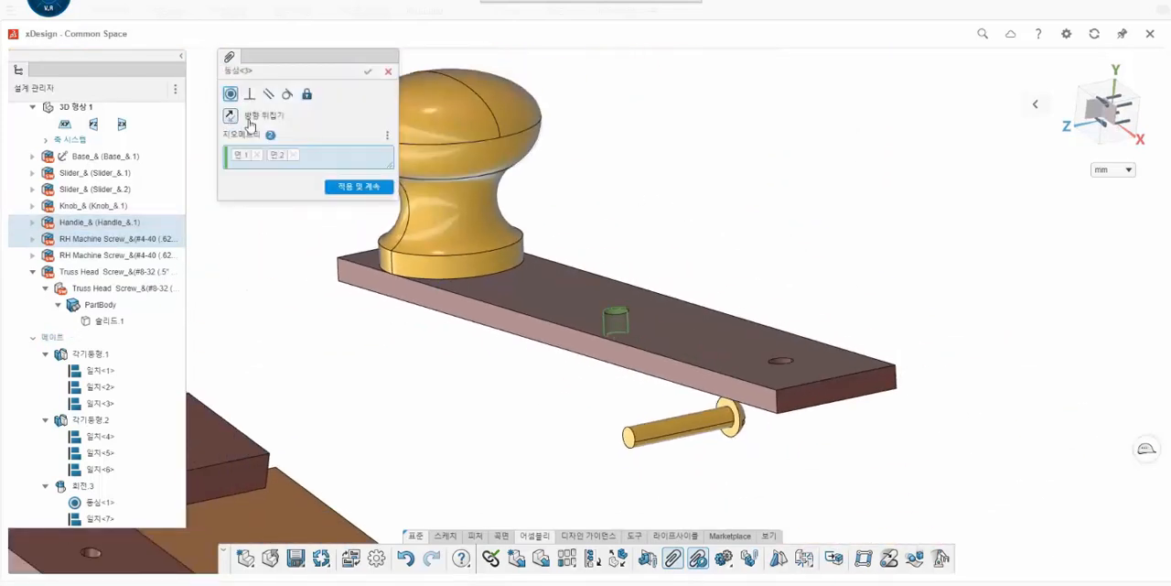
scroll(616, 181, down, 5)
scroll(371, 114, up, 3)
click(367, 71)
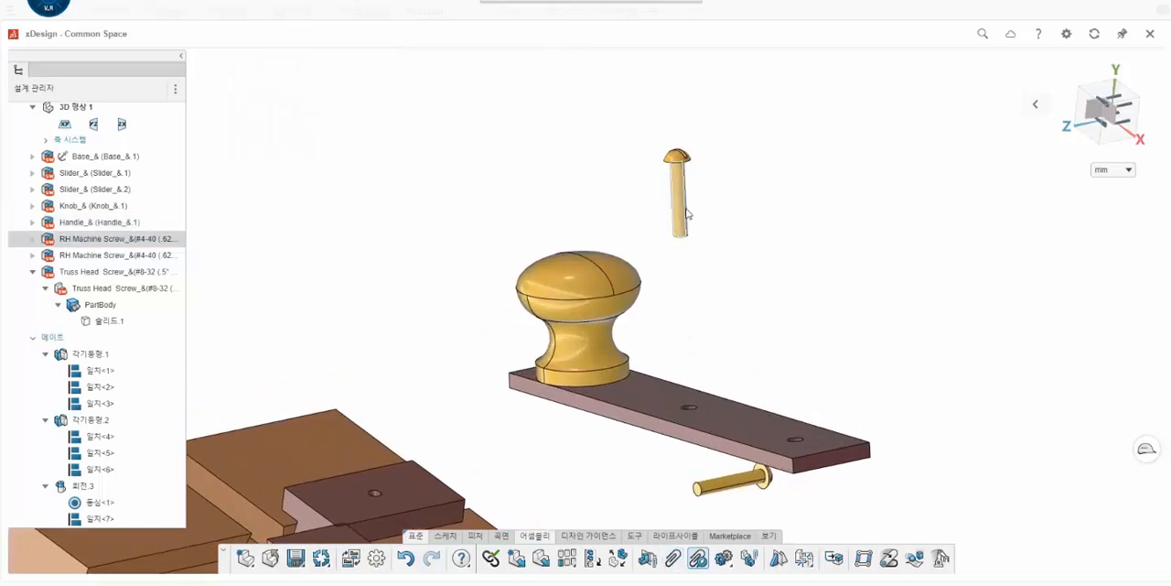
- Mate the flat underside of the first RH machine screw's head coincident with the handle's top face
scroll(679, 139, up, 5)
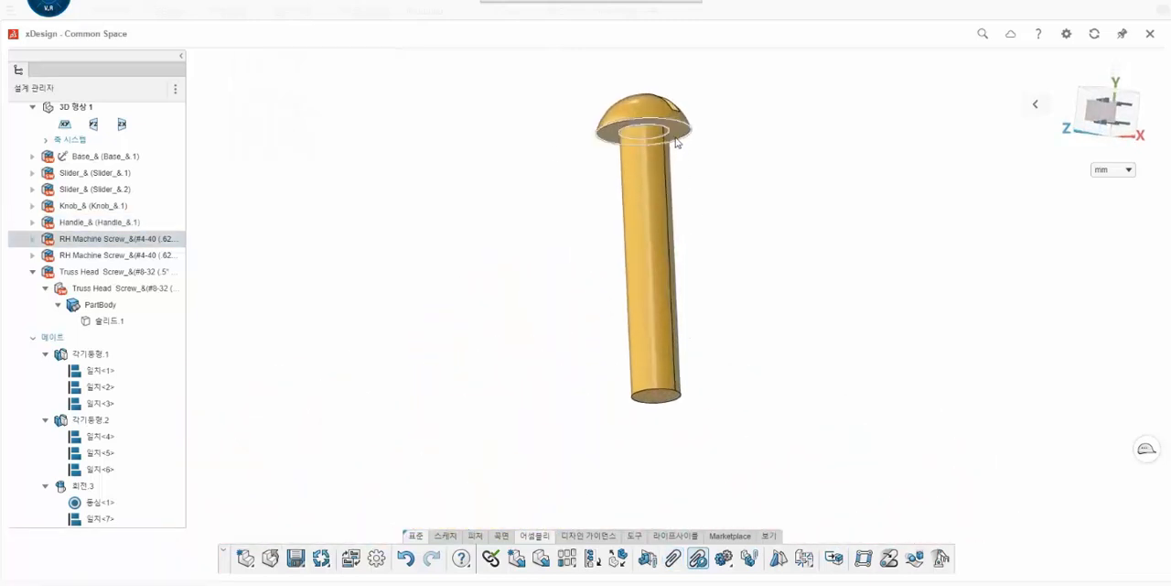
click(678, 142)
scroll(693, 240, down, 5)
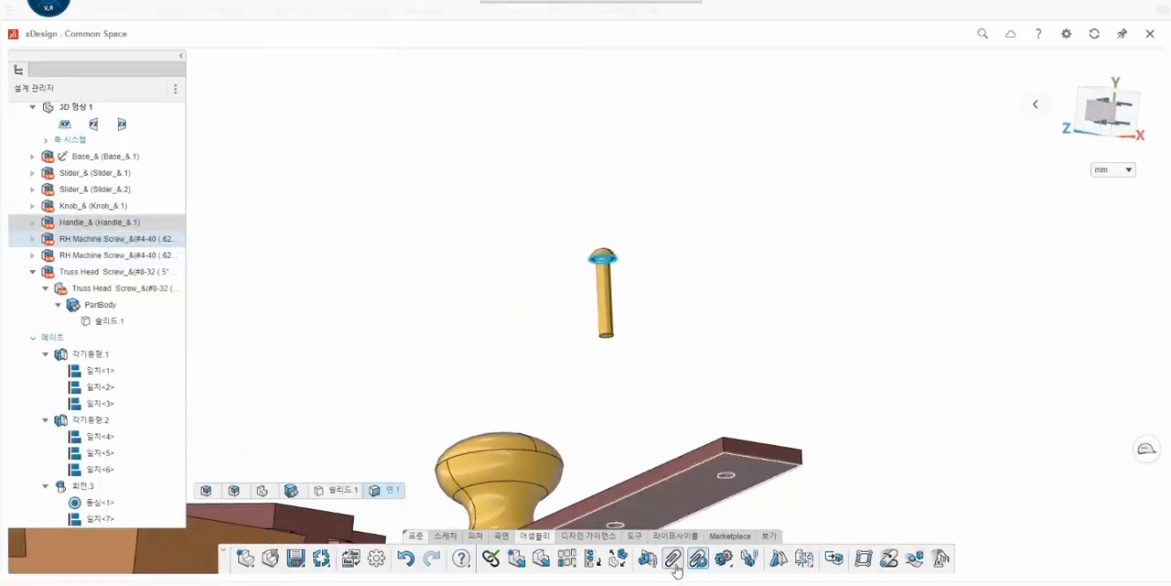
click(672, 558)
scroll(640, 412, down, 5)
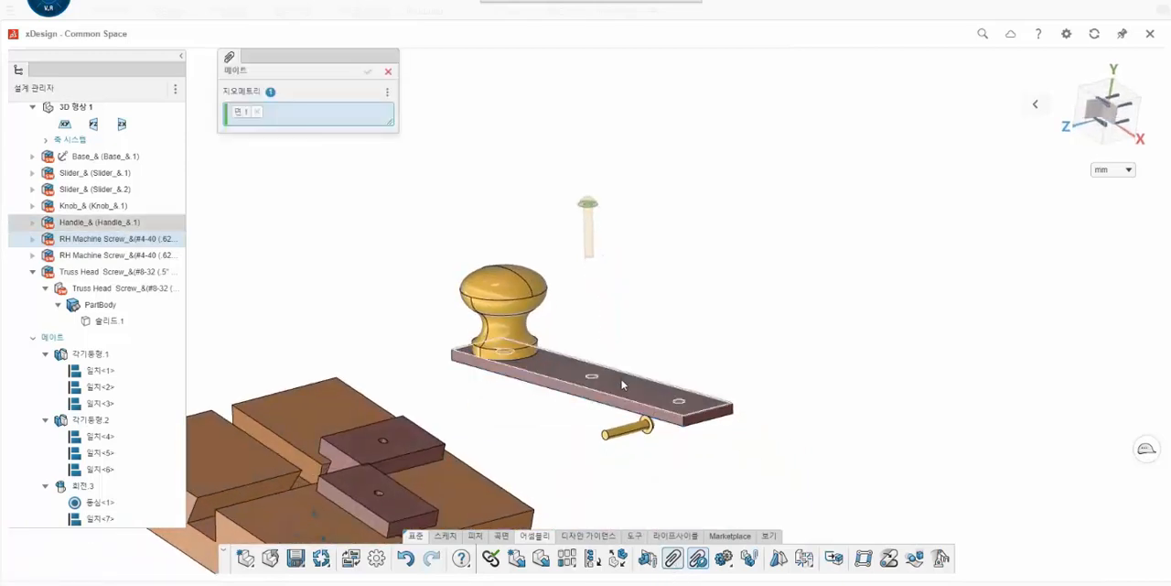
click(622, 385)
click(230, 95)
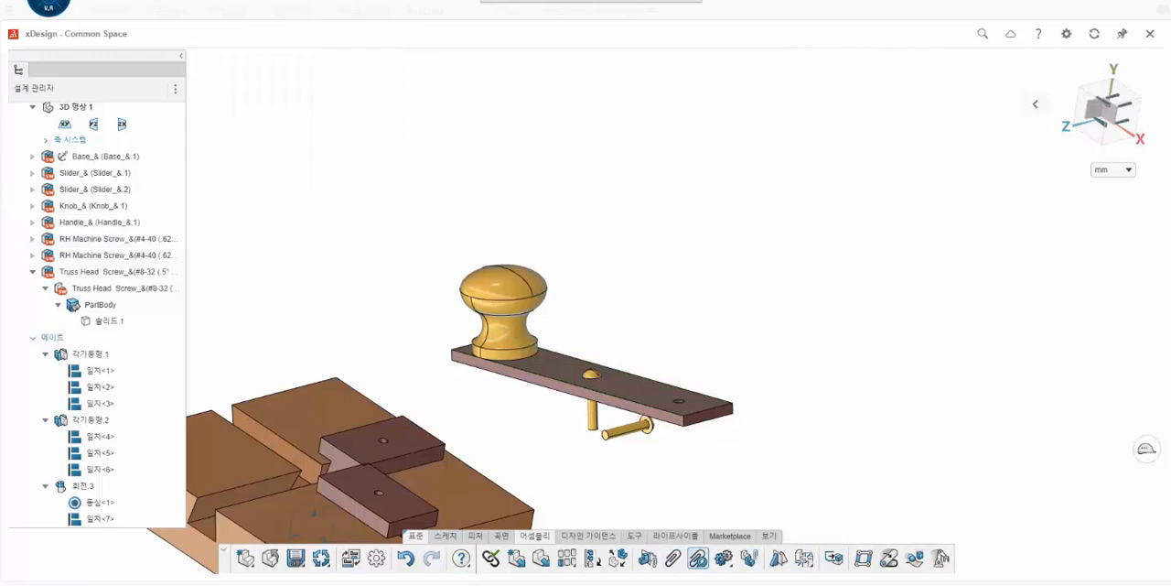
- Mate the second RH machine screw's shank concentric with the handle's end hole, flipping the alignment so the head faces up
scroll(640, 444, up, 5)
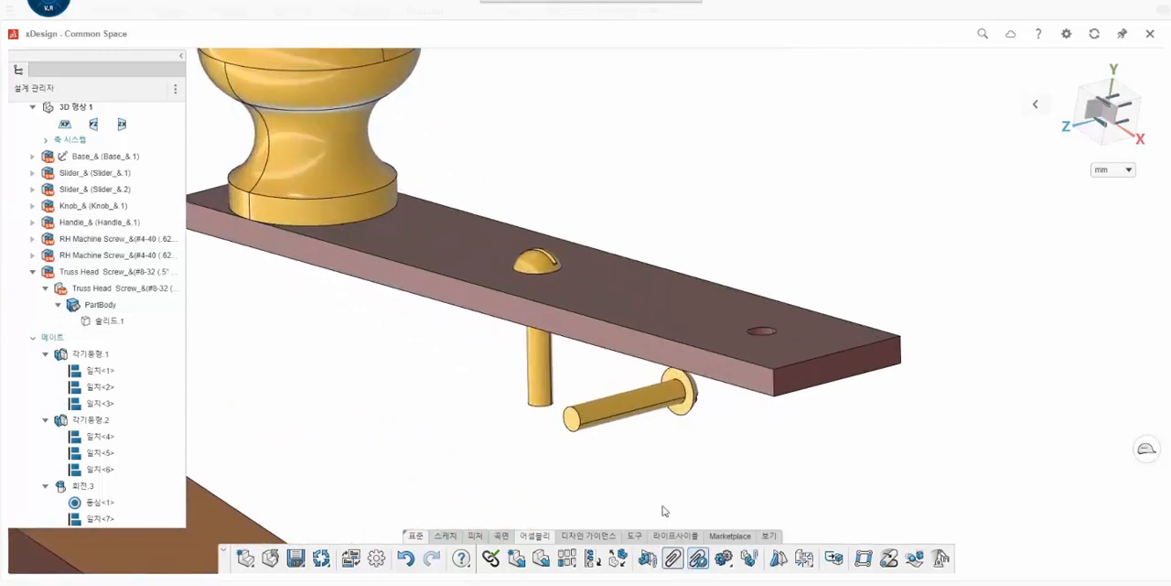
click(672, 557)
click(627, 401)
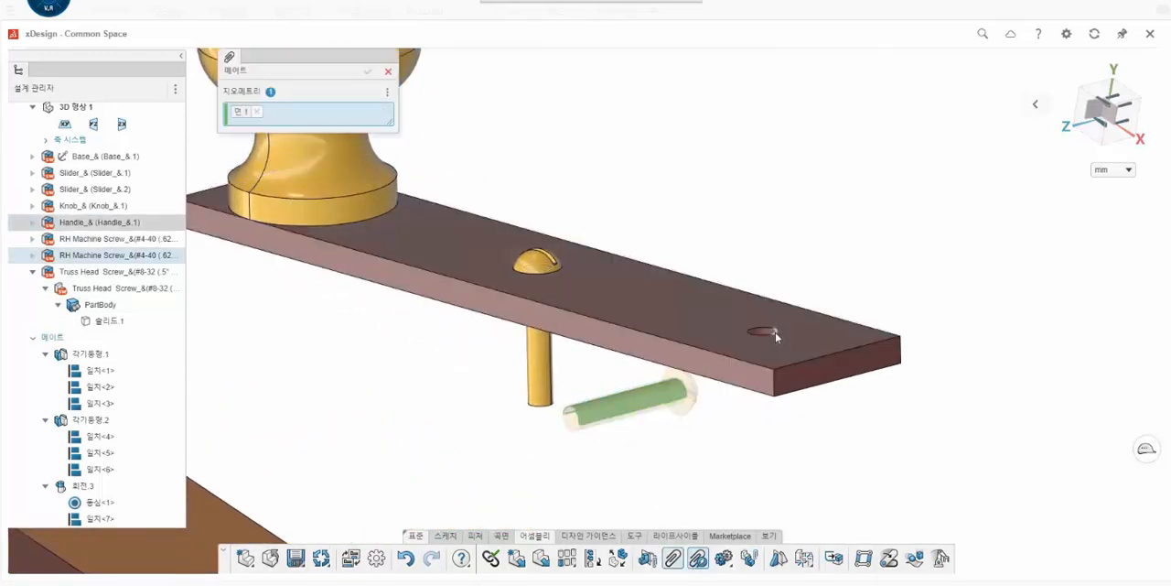
scroll(773, 331, up, 3)
click(732, 346)
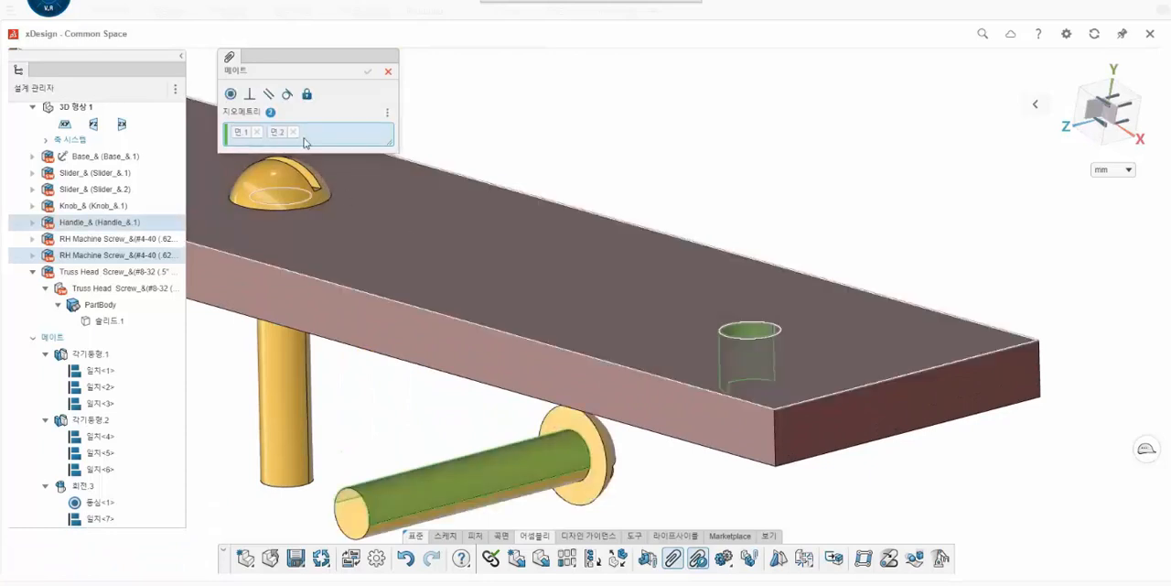
click(232, 95)
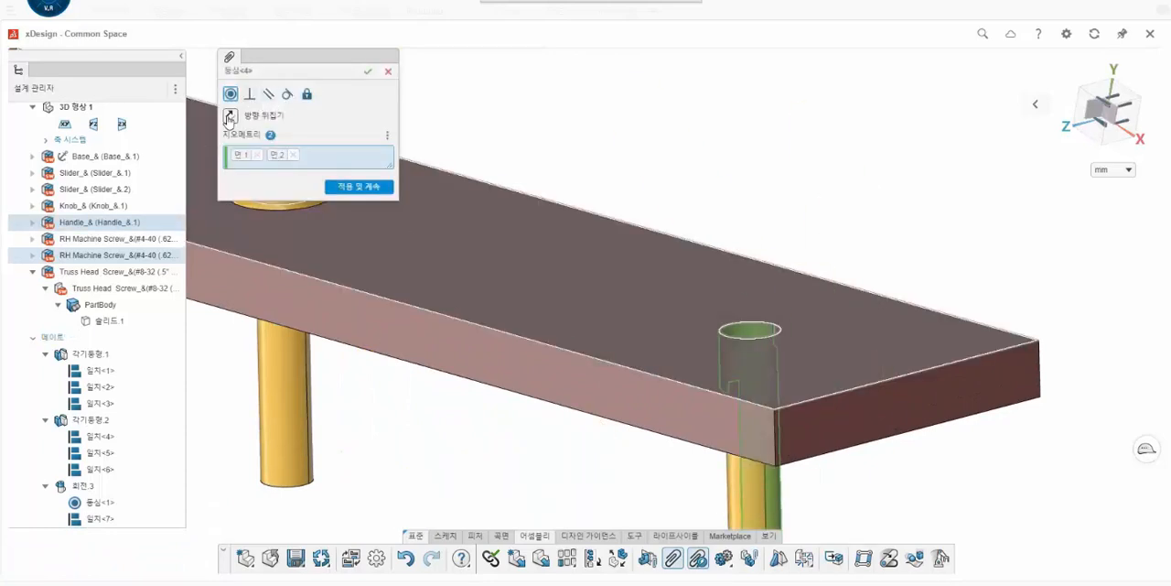
click(230, 117)
click(366, 73)
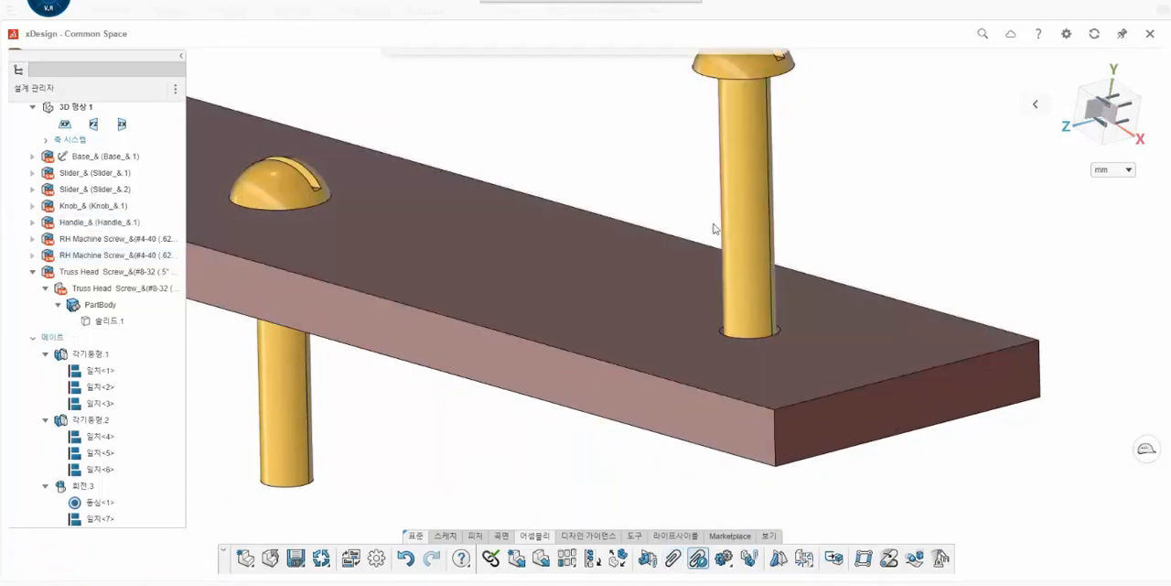
- Mate the flat underside of the second RH machine screw's head coincident with the handle's top face
middle_drag(715, 222, 766, 115)
click(767, 108)
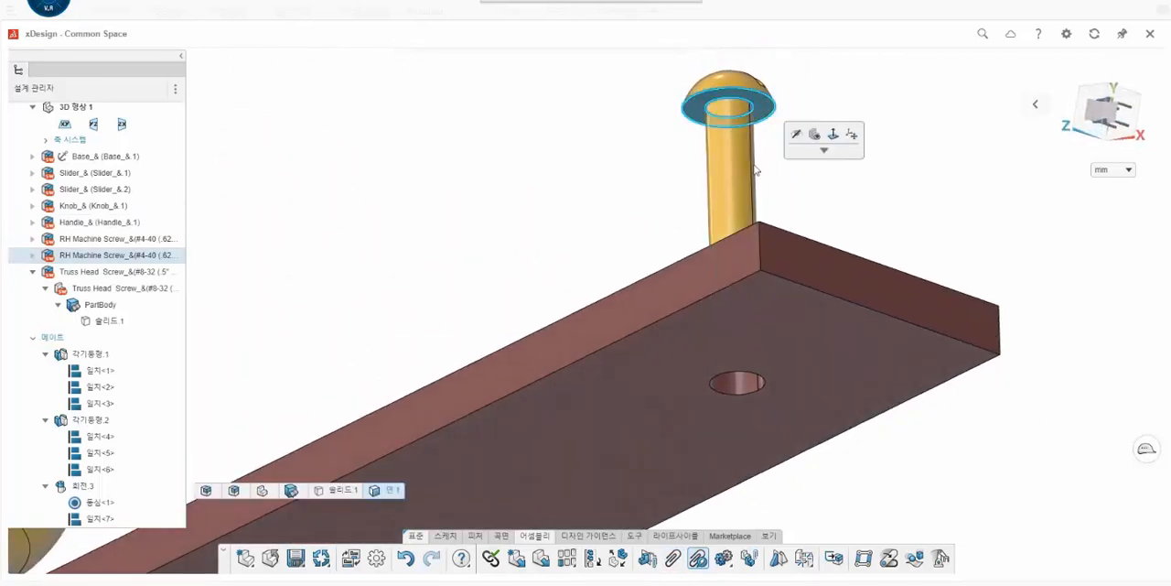
click(674, 558)
middle_drag(768, 262, 746, 220)
click(743, 220)
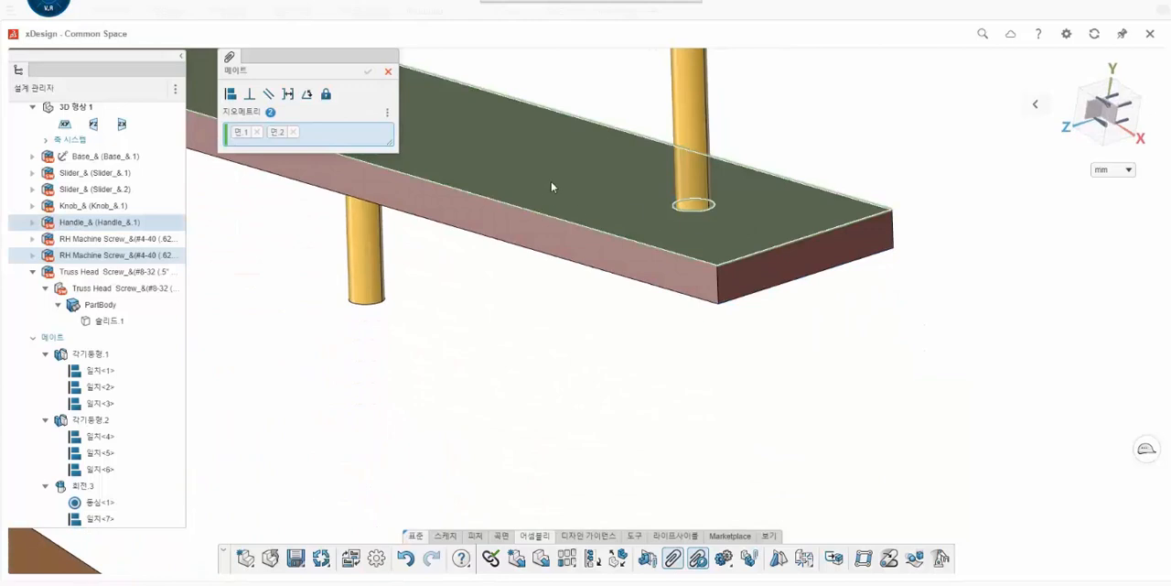
click(240, 95)
click(368, 71)
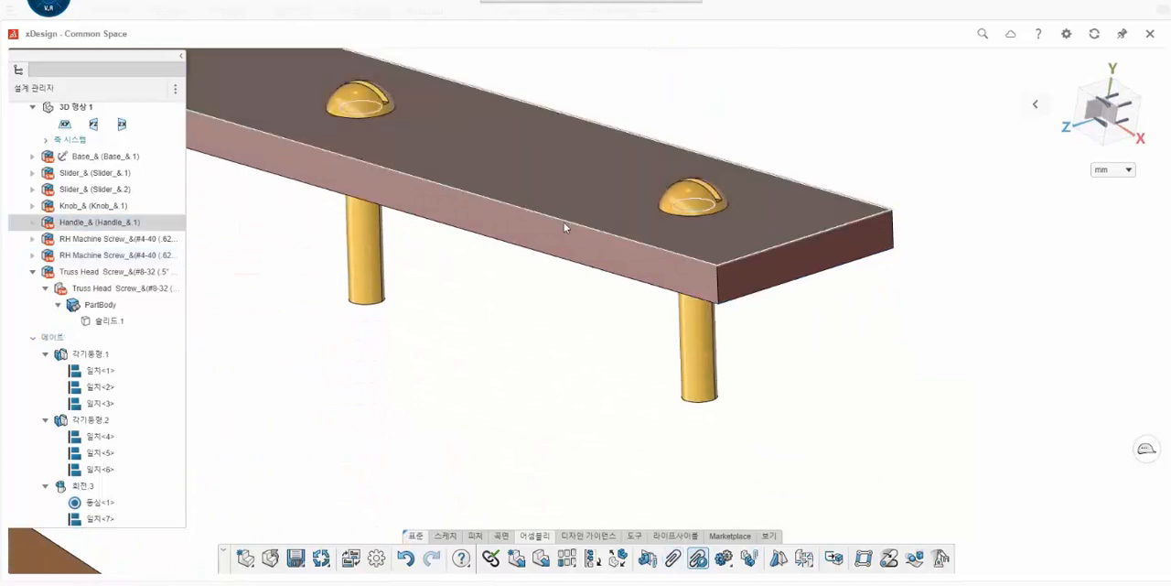
- Mate the handle's middle screw concentric with the first slider's hole, and pull that slider with the handle back toward the base
scroll(539, 273, down, 3)
scroll(540, 273, down, 5)
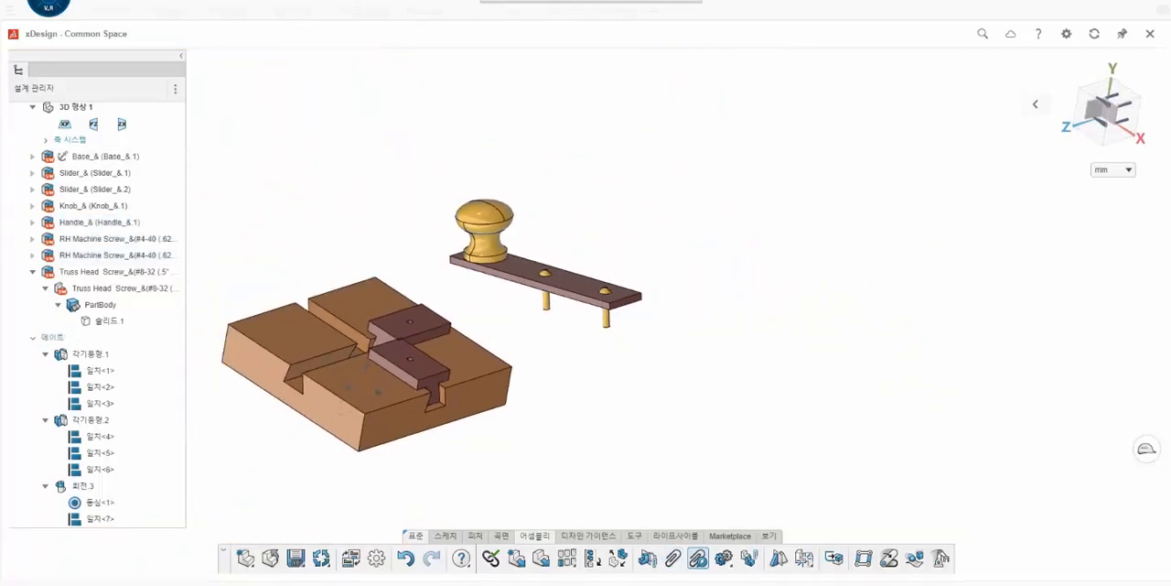
middle_drag(604, 347, 581, 313)
scroll(542, 328, up, 5)
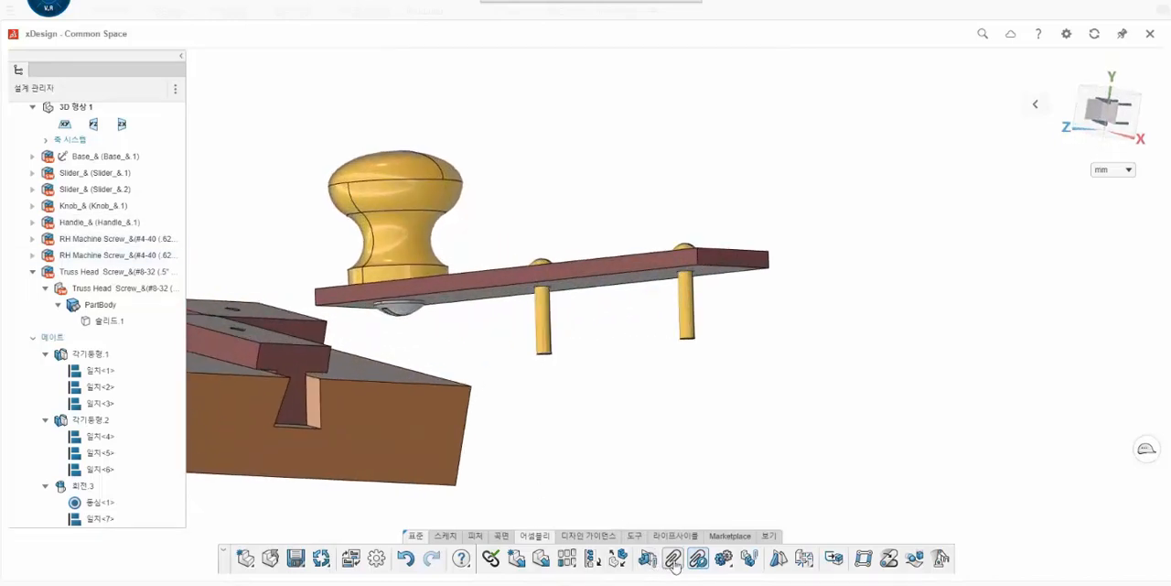
click(674, 560)
click(548, 322)
scroll(547, 322, down, 3)
middle_drag(371, 320, 309, 381)
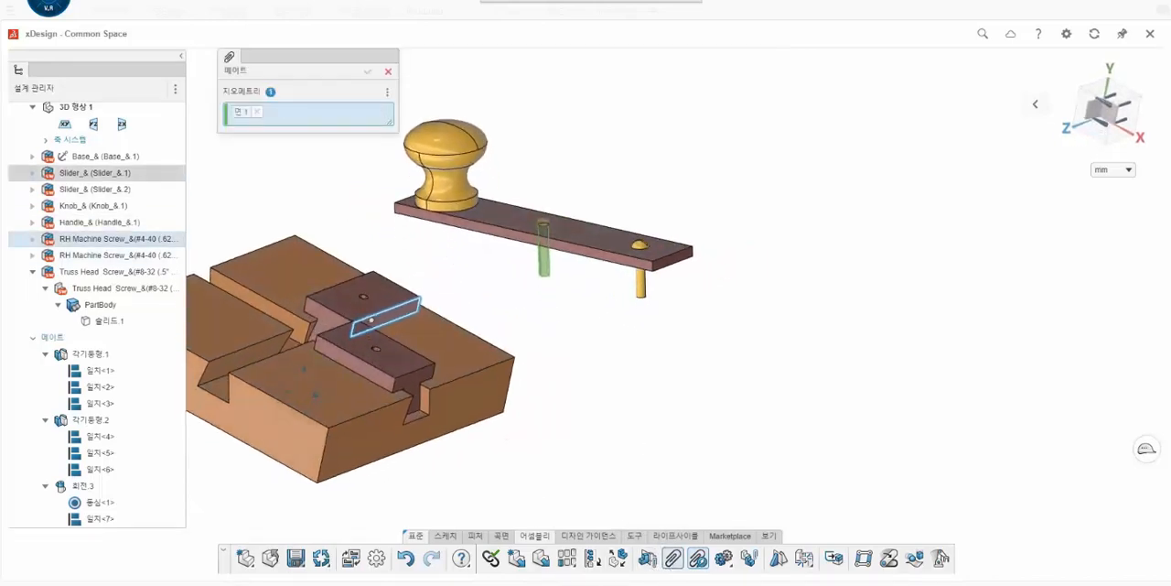
scroll(371, 311, up, 6)
click(334, 366)
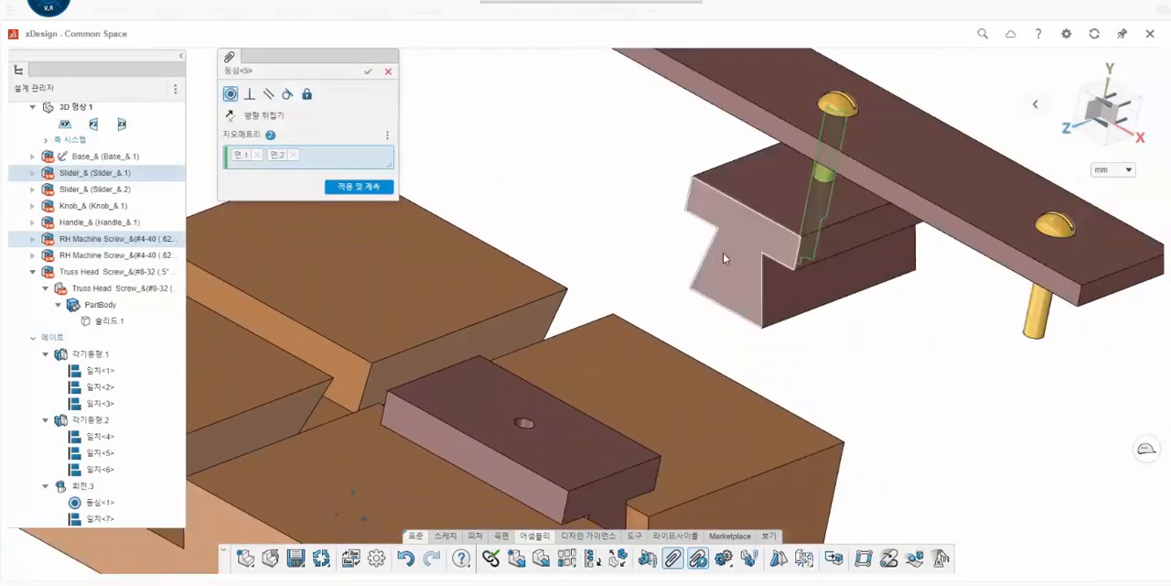
scroll(723, 257, down, 3)
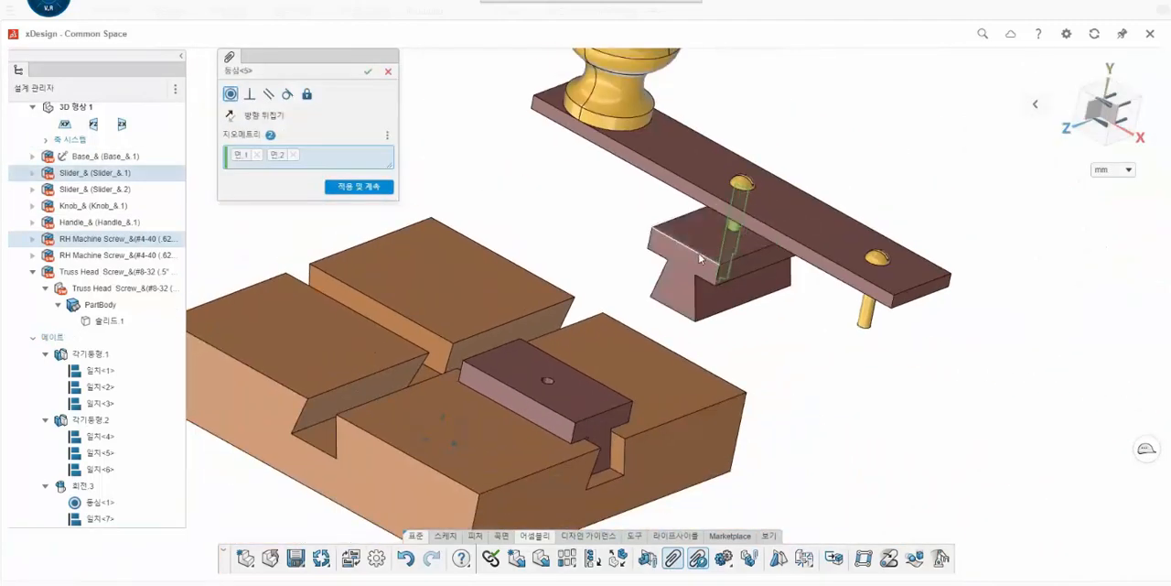
click(367, 73)
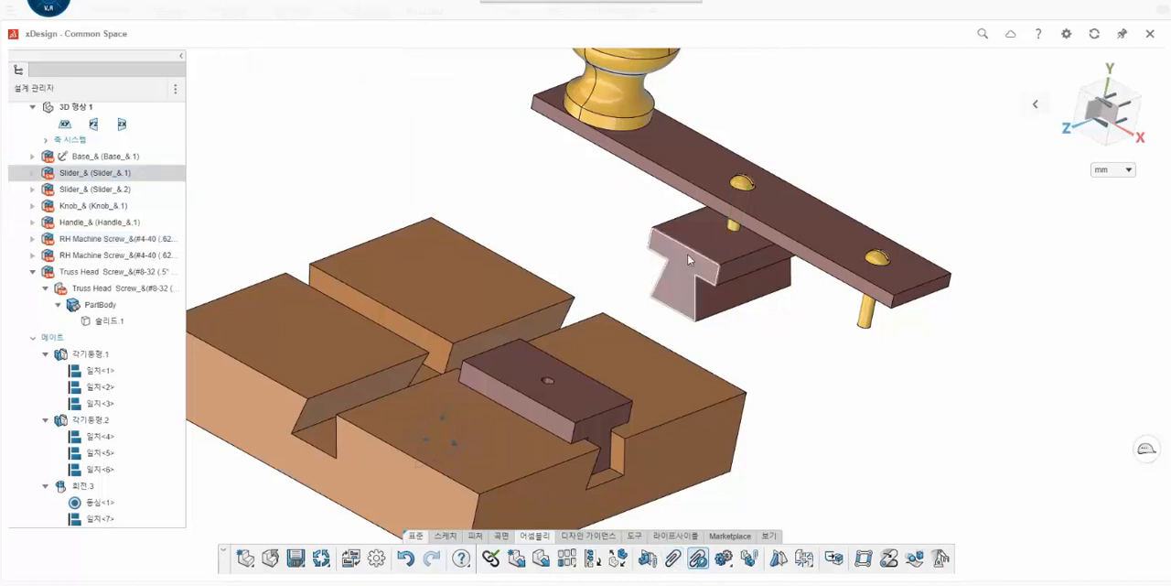
drag(699, 248, 509, 348)
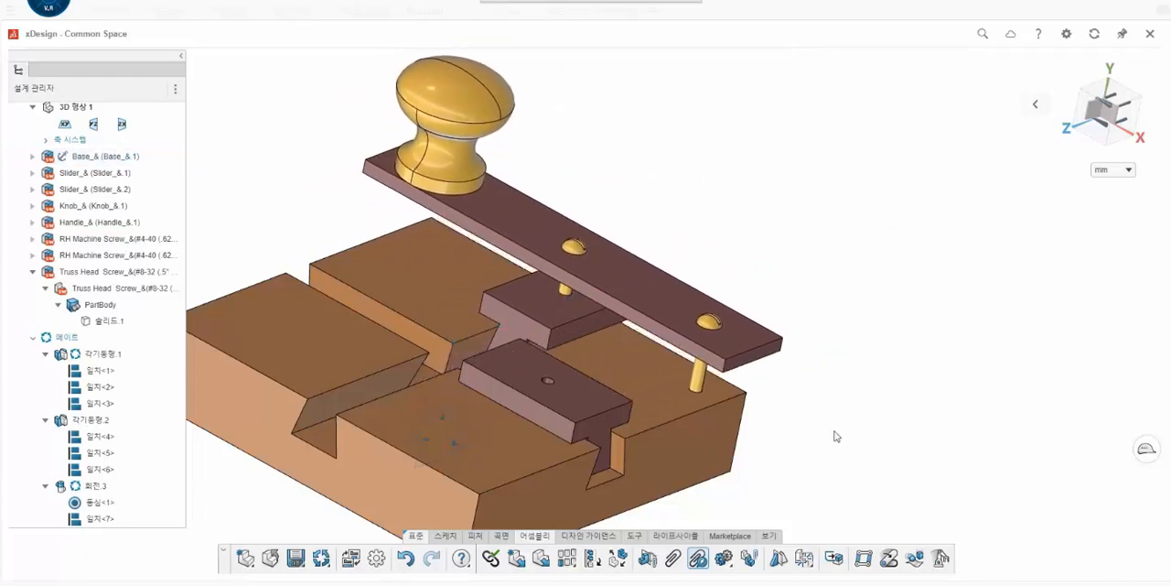
- Mate the shank of the screw at the handle's end concentric with the second slider's hole
click(699, 385)
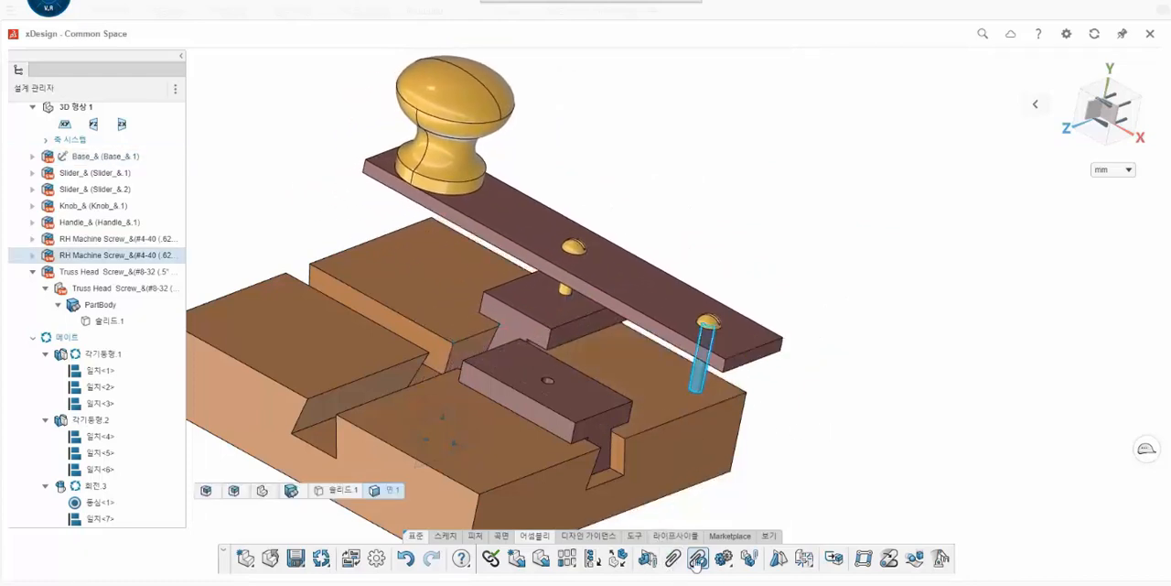
click(671, 559)
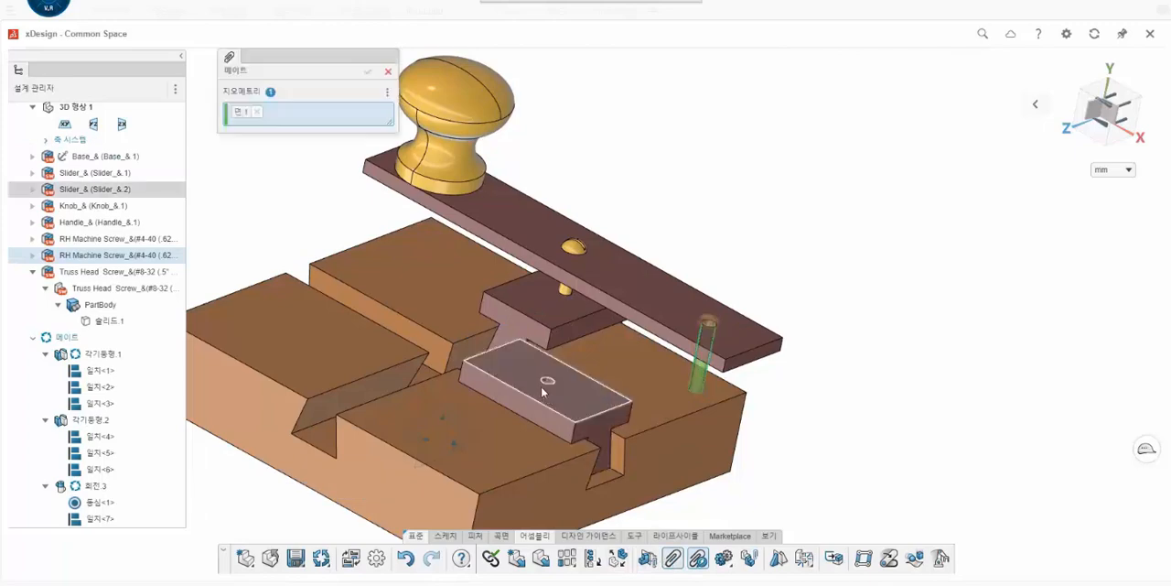
scroll(548, 384, up, 5)
click(544, 393)
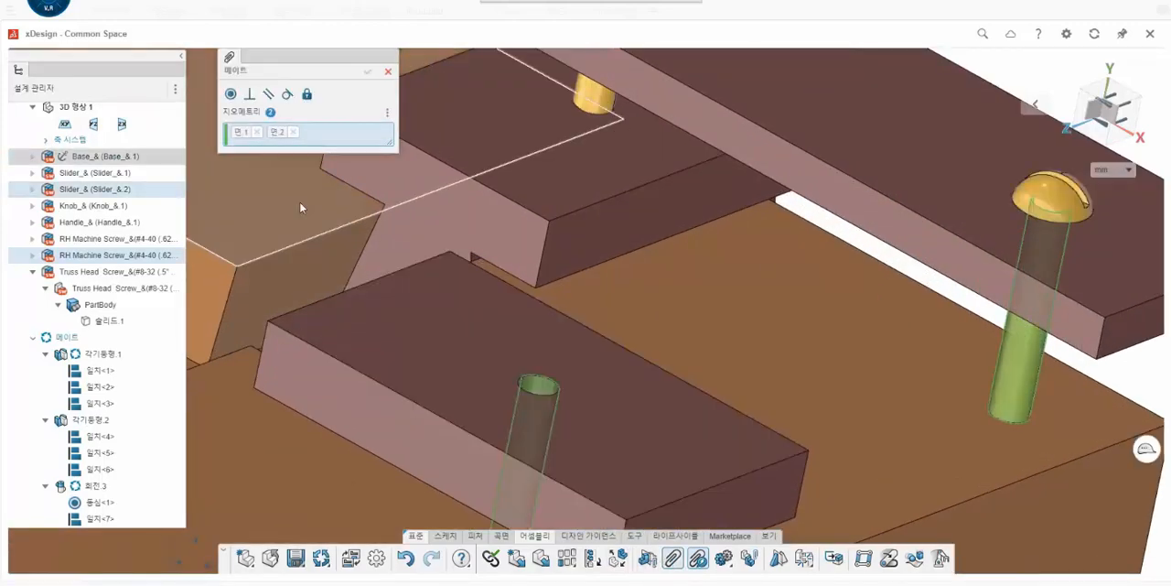
click(230, 95)
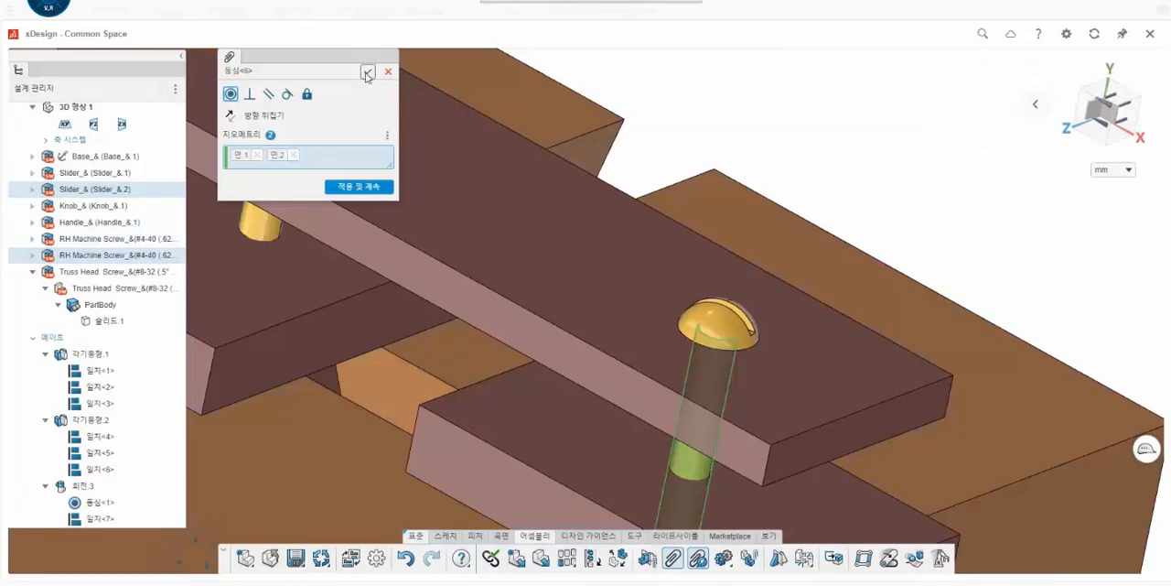
click(367, 74)
- Mate the handle's bottom face coincident with the second slider's top face
scroll(443, 262, down, 3)
middle_drag(449, 301, 514, 204)
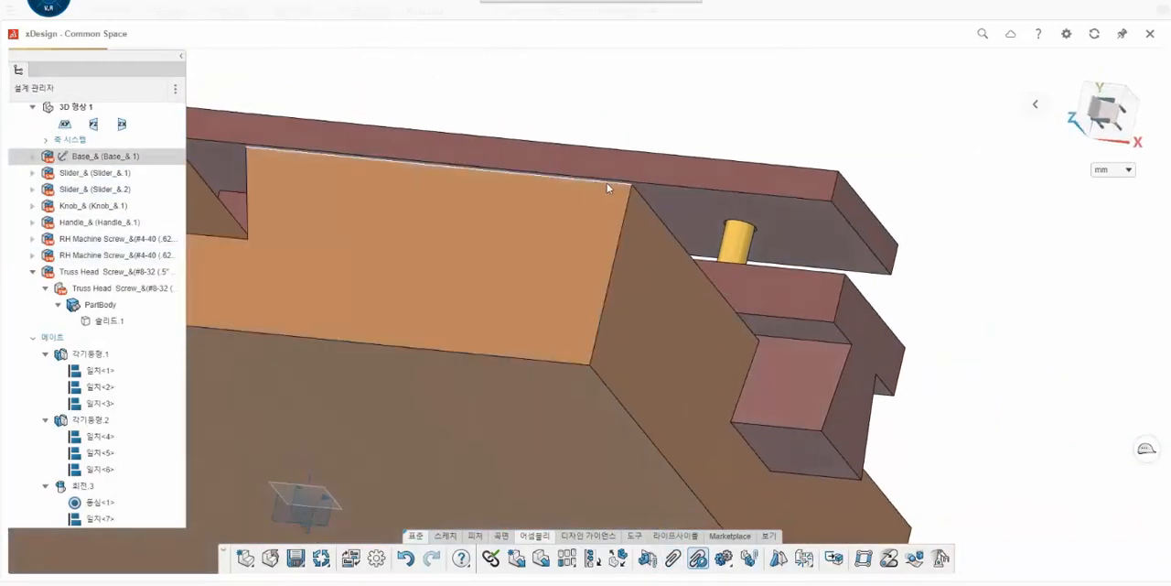
click(680, 205)
scroll(669, 267, down, 2)
middle_drag(669, 267, 625, 351)
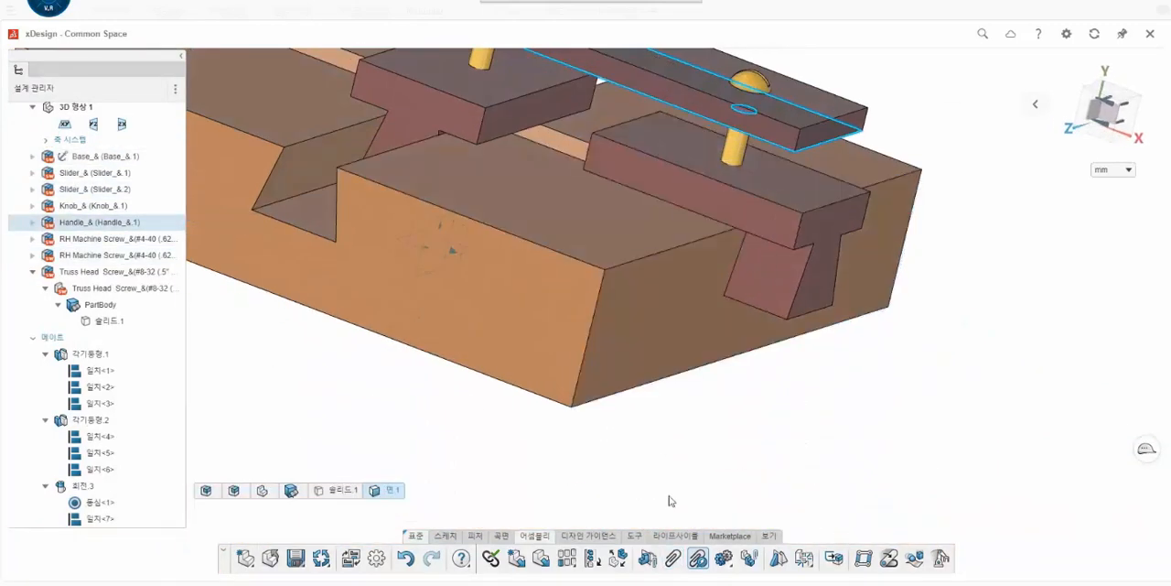
click(673, 557)
click(678, 151)
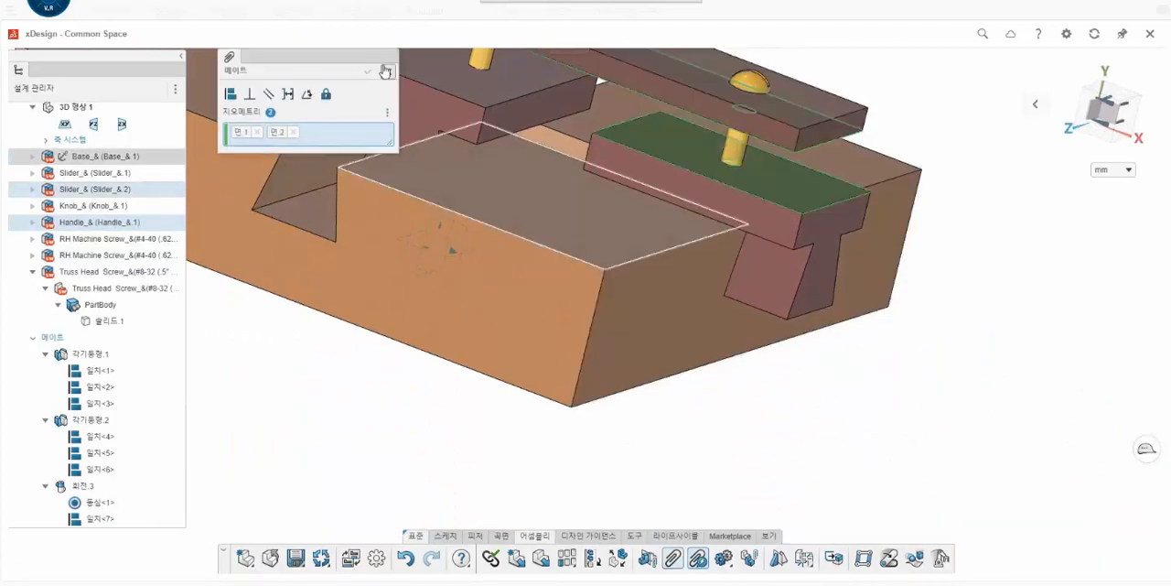
click(243, 95)
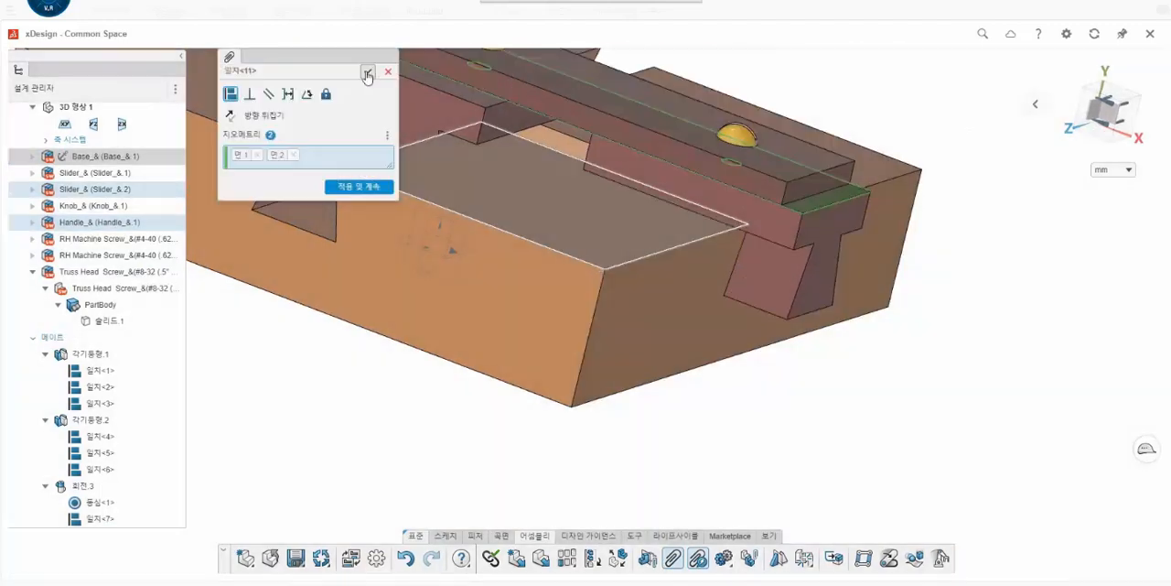
click(367, 72)
- Swing the handle around by its knob to test how the sliders move in the base's slots
scroll(634, 155, down, 6)
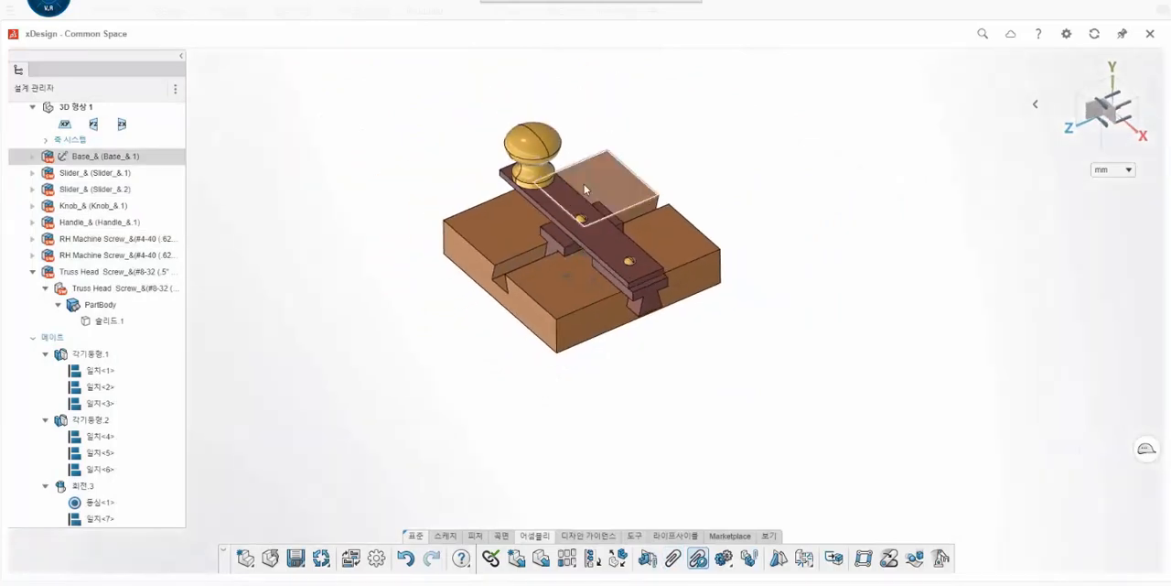
scroll(581, 180, up, 2)
drag(533, 107, 698, 118)
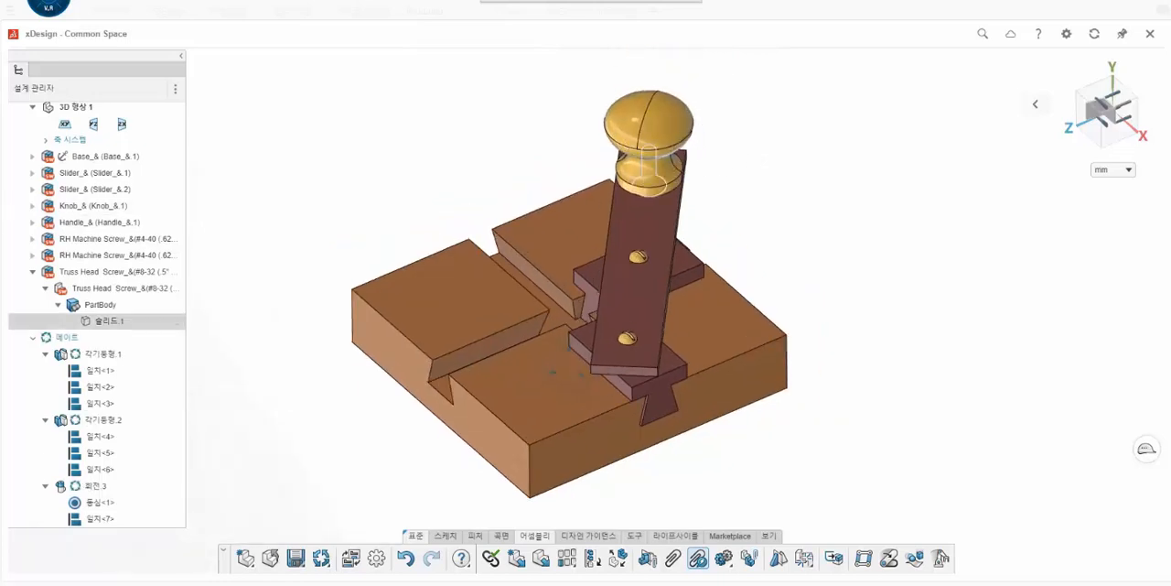